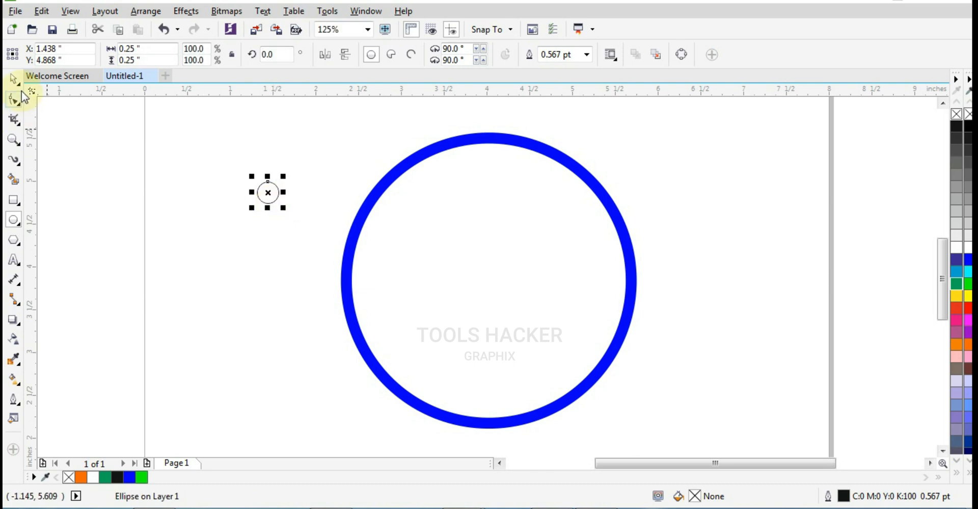
Align the small circle with the blue ring, centred horizontally at the ring's upper edge
shift+click(466, 141)
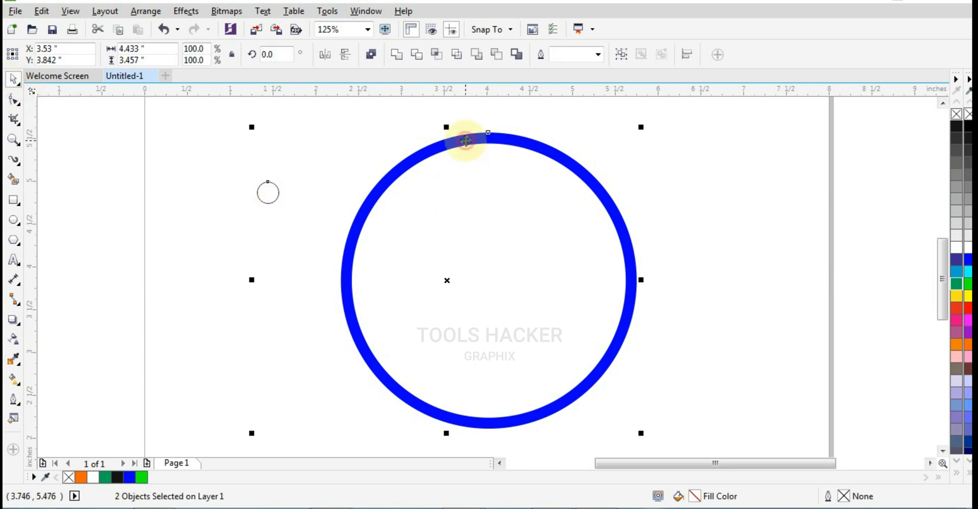
key(c)
key(e)
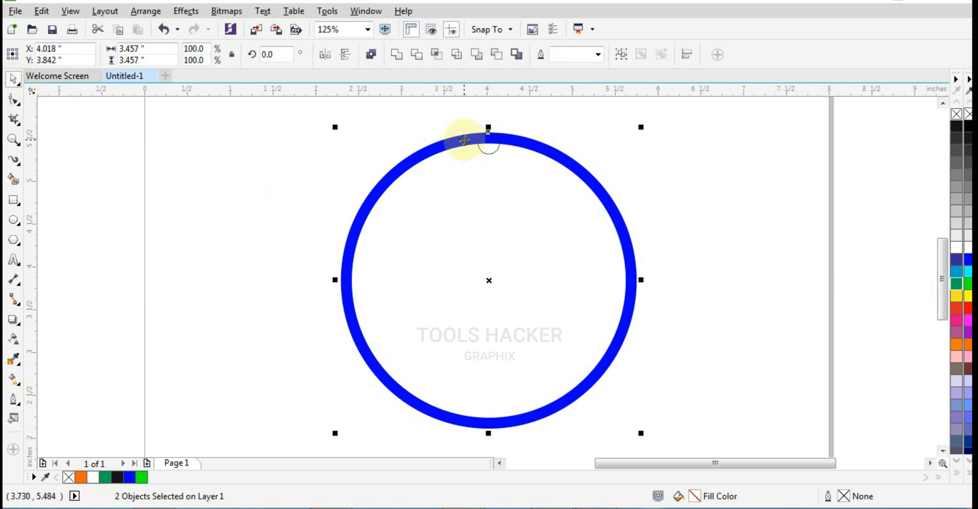
Widen the small circle symmetrically into an ellipse about 0.294" wide
drag(421, 124, 507, 164)
scroll(506, 163, up, 1)
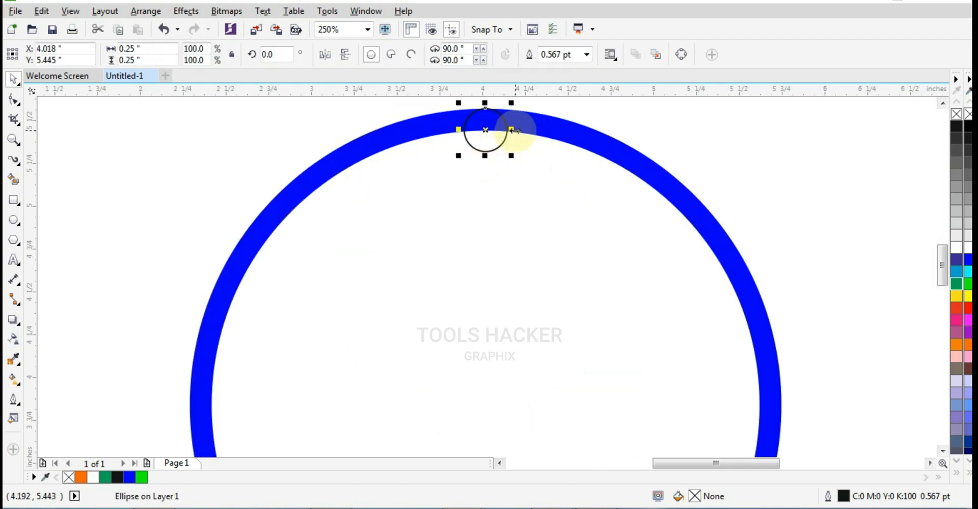
scroll(513, 131, up, 1)
drag(506, 131, 515, 131)
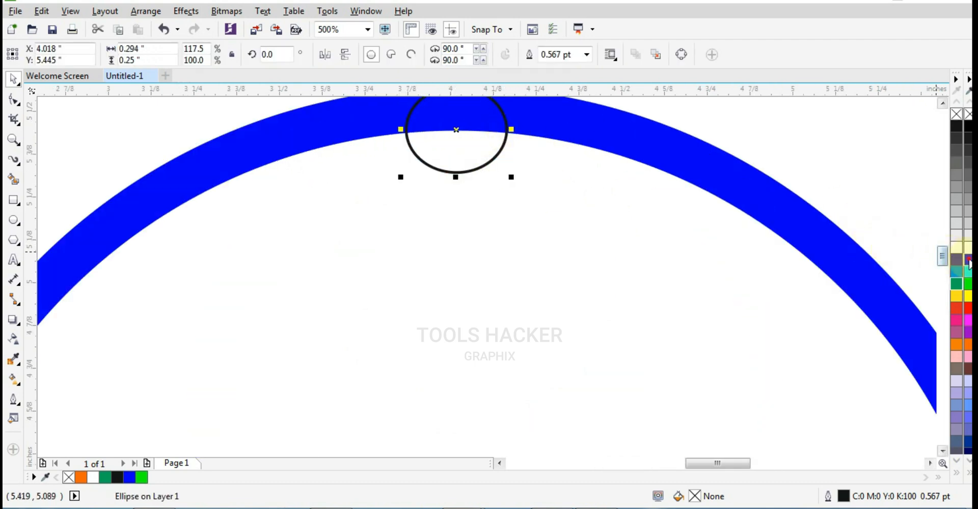
Fill the small ellipse with blue and remove its outline
click(957, 259)
scroll(637, 264, down, 1)
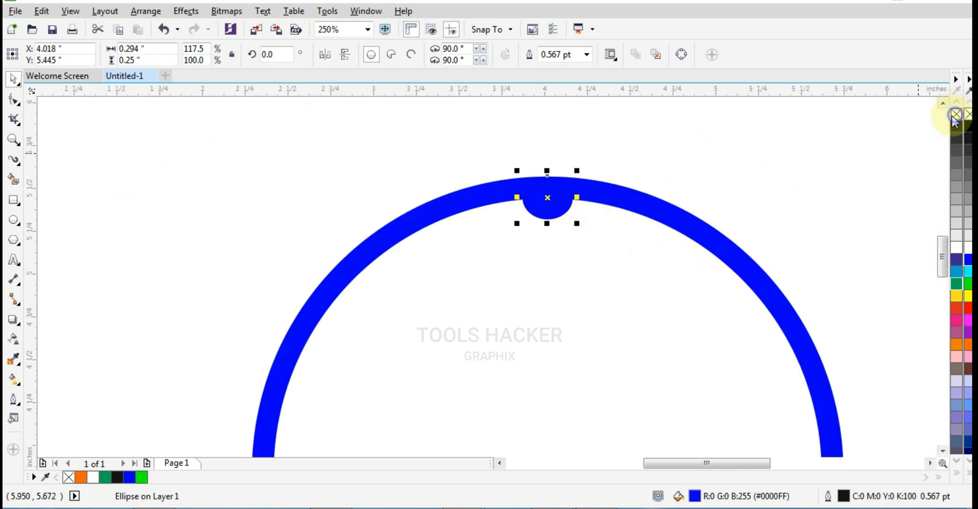
click(328, 144)
scroll(334, 138, down, 2)
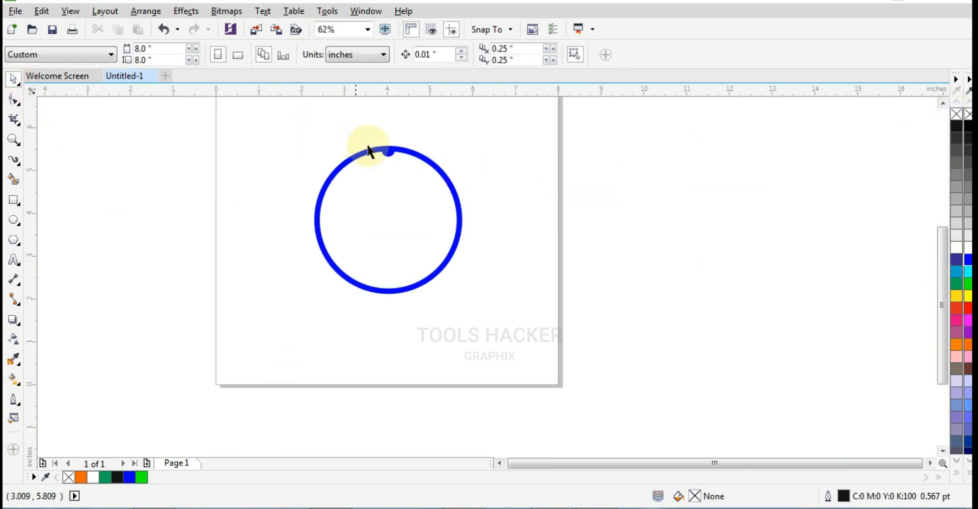
Move the small ellipse's centre of rotation to the centre of the blue ring
scroll(368, 151, up, 1)
click(417, 163)
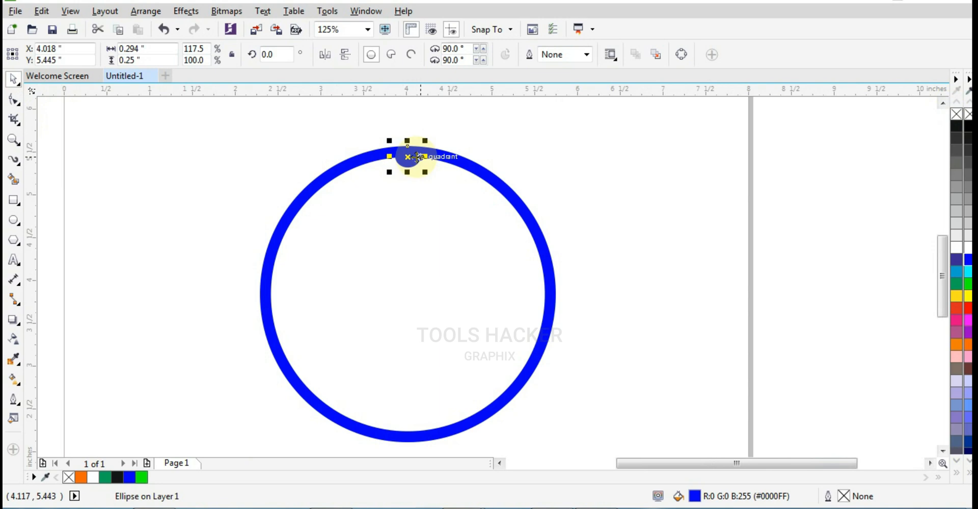
click(409, 166)
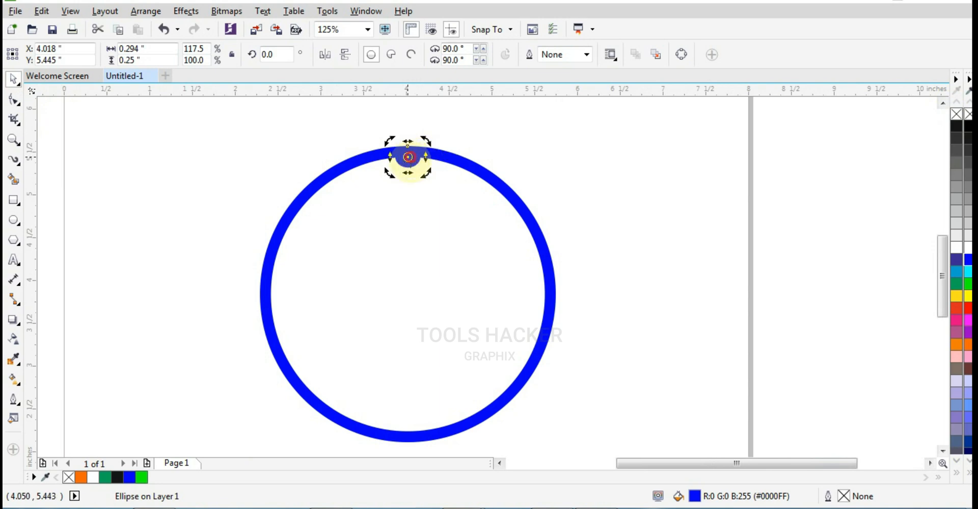
drag(408, 156, 407, 294)
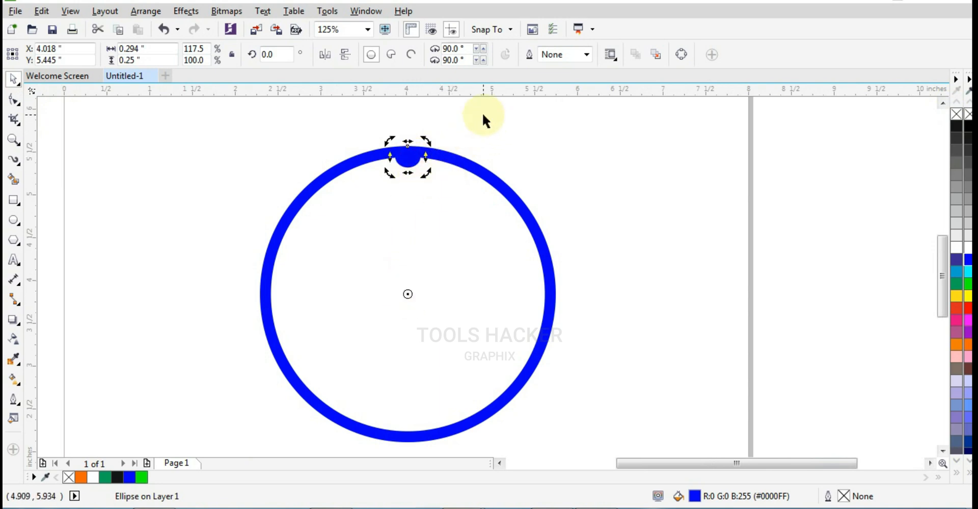
Duplicate the small ellipse in place and select both overlapping copies
click(572, 126)
drag(544, 121, 385, 187)
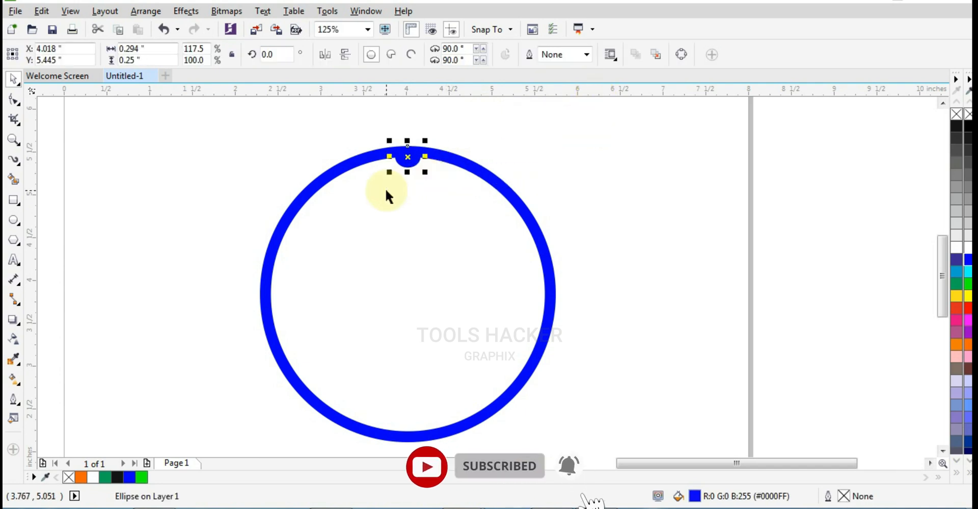
drag(553, 138, 396, 197)
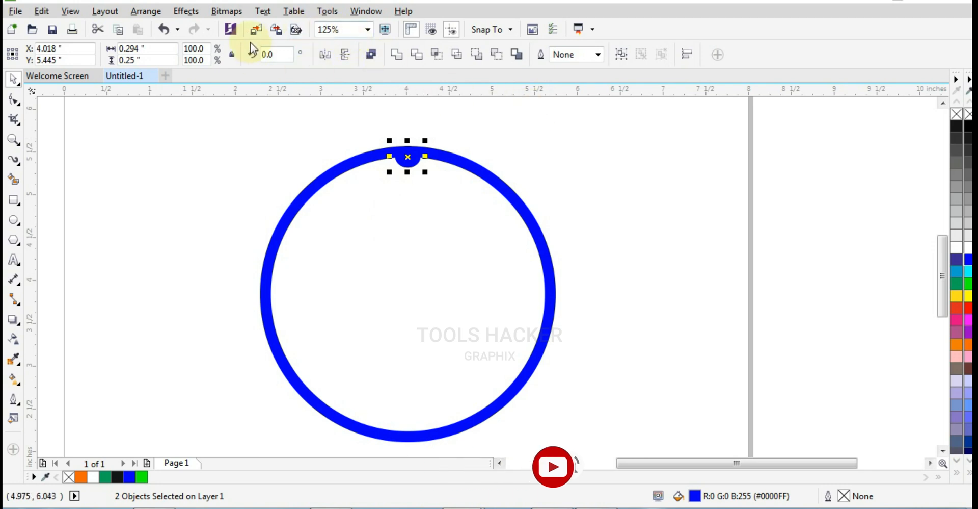
Blend the two ellipse copies around the ring with 23 steps, a 360° angle and Loop enabled
click(237, 15)
mouse_move(186, 11)
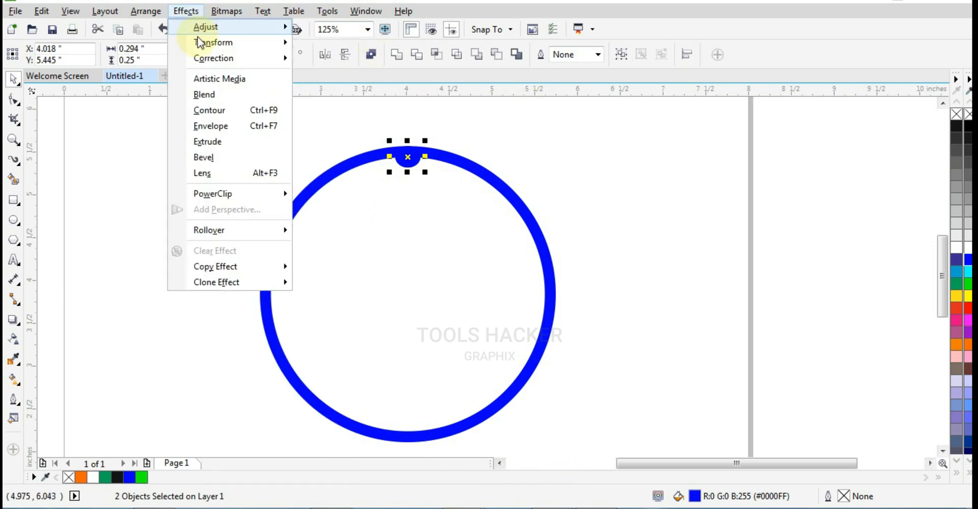
click(207, 95)
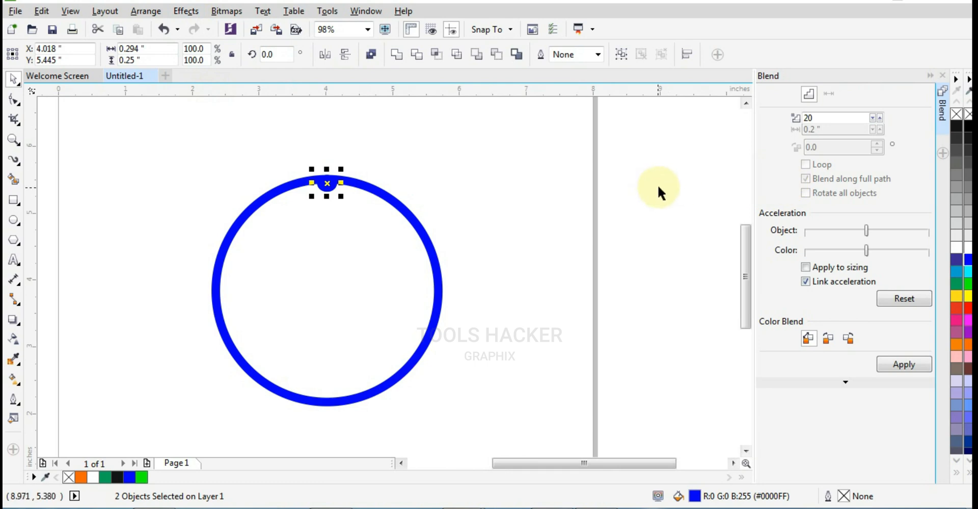
click(897, 364)
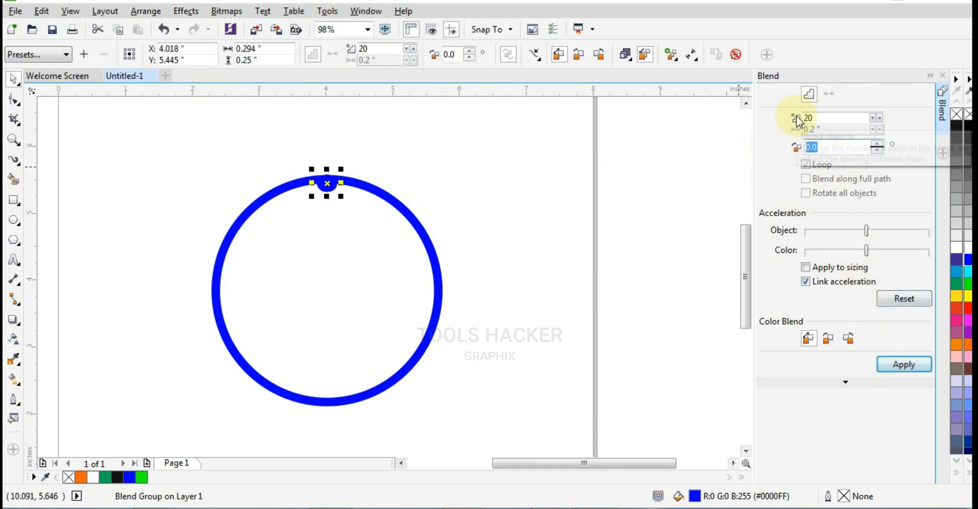
double_click(829, 118)
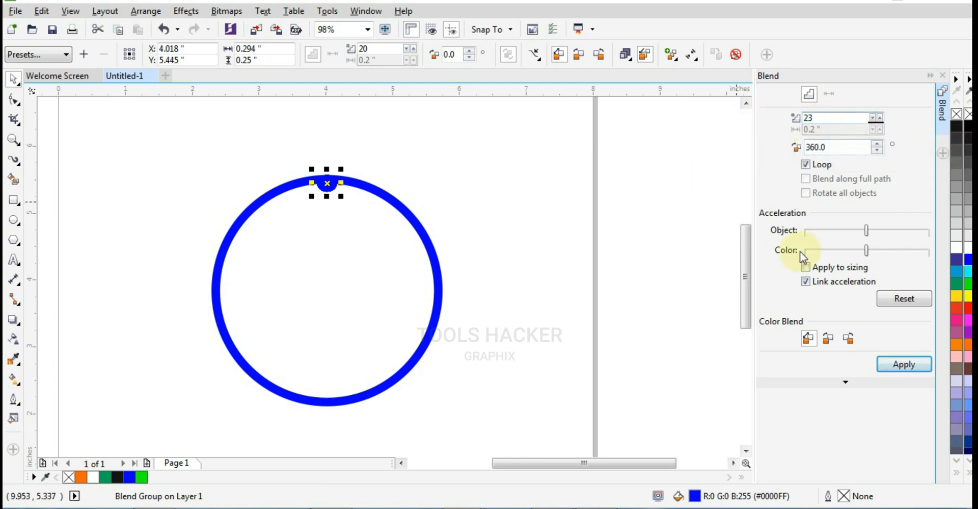
click(897, 363)
click(495, 179)
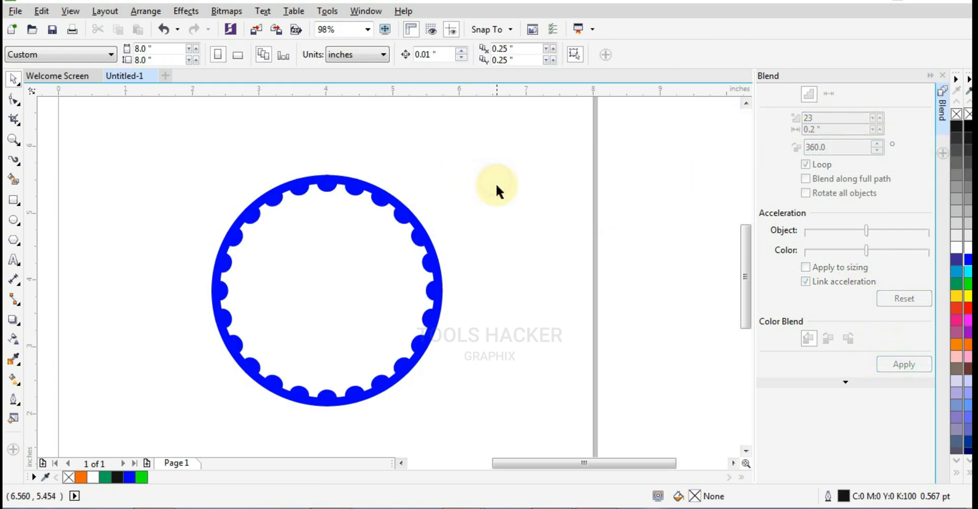
Group the ring together with all the blended ellipses
scroll(496, 183, down, 3)
scroll(388, 194, up, 3)
drag(267, 147, 574, 421)
key(ctrl+g)
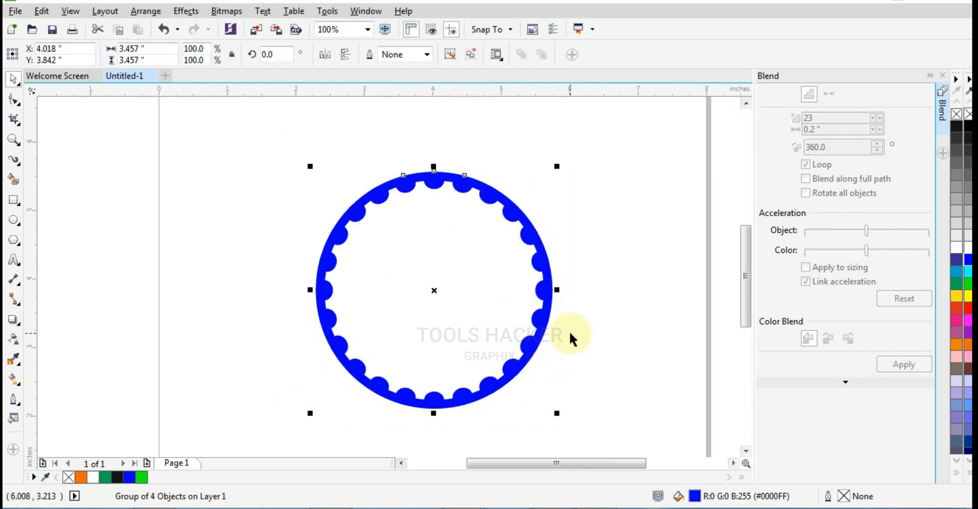
click(575, 312)
Draw a circle about 0.653" wide at the ring's centre, filled blue with no outline
click(14, 220)
drag(434, 289, 457, 312)
click(968, 262)
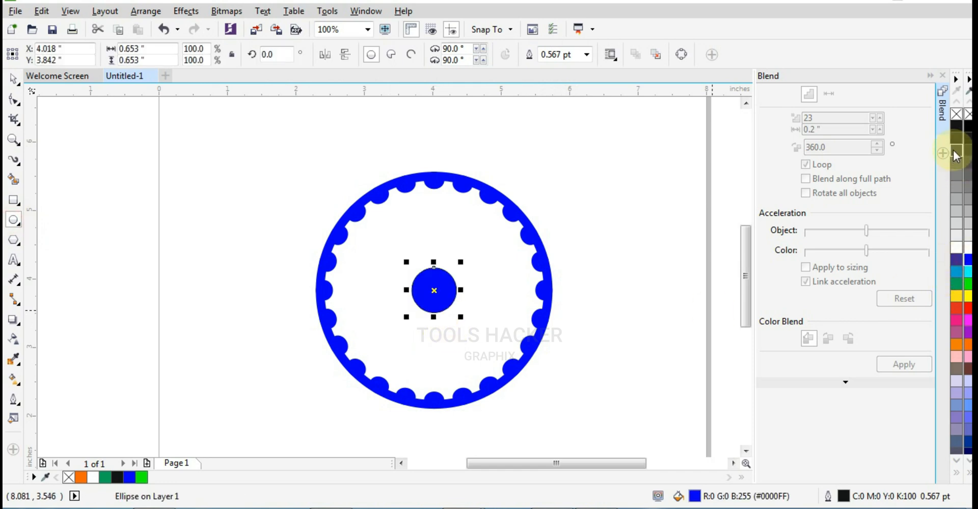
click(656, 258)
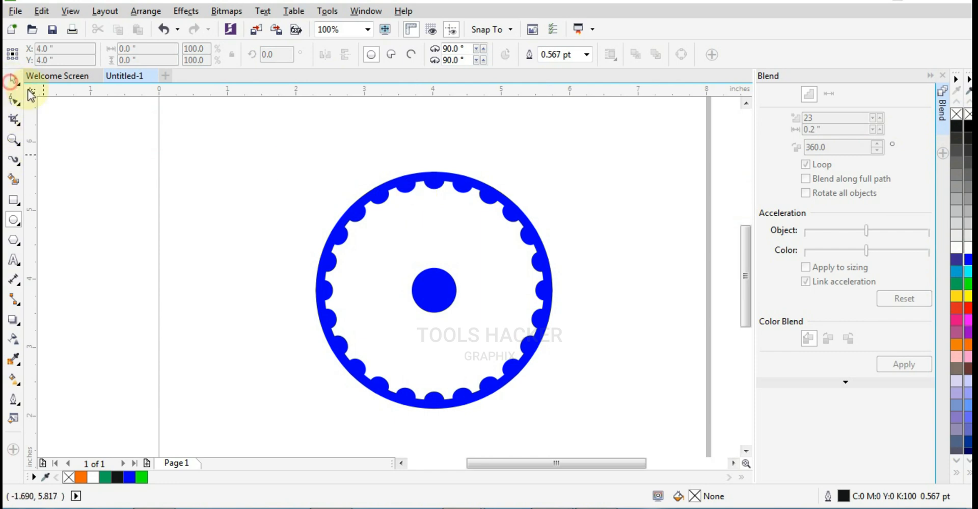
Rotate the grouped ring slightly so the gap between two scallops sits at its top centre
click(11, 81)
click(396, 179)
click(406, 185)
scroll(382, 185, up, 1)
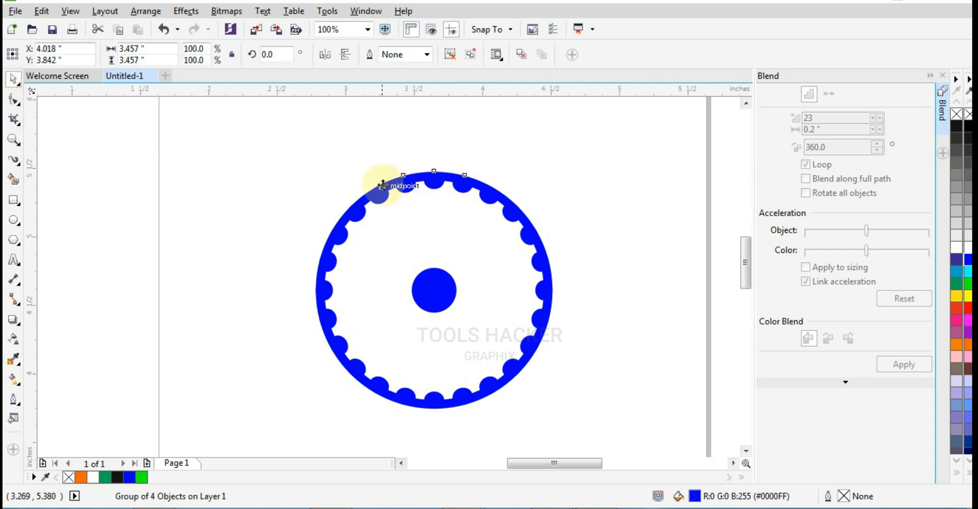
drag(728, 153, 618, 155)
click(596, 201)
scroll(598, 215, down, 1)
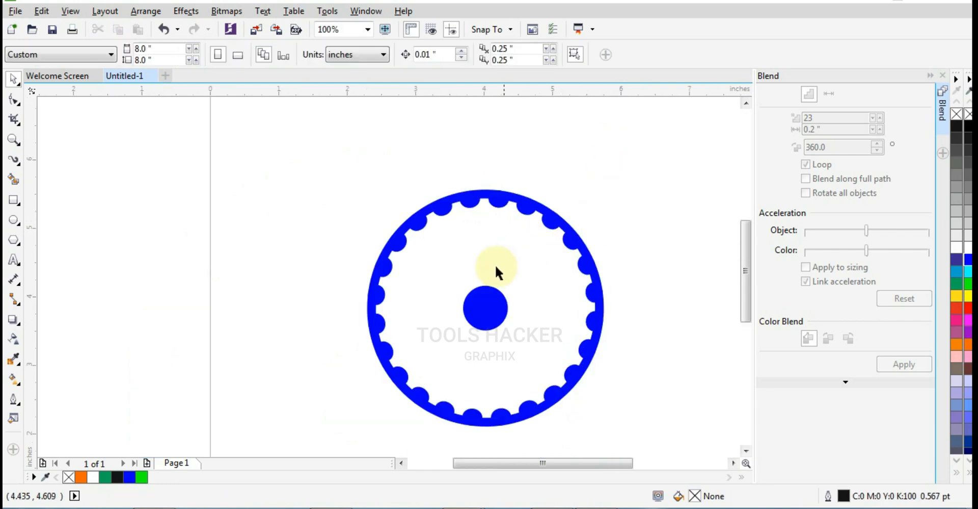
Draw a polygon about 0.385" tall above the central circle, set it to 4 sides and convert it to curves
scroll(497, 267, up, 1)
click(476, 326)
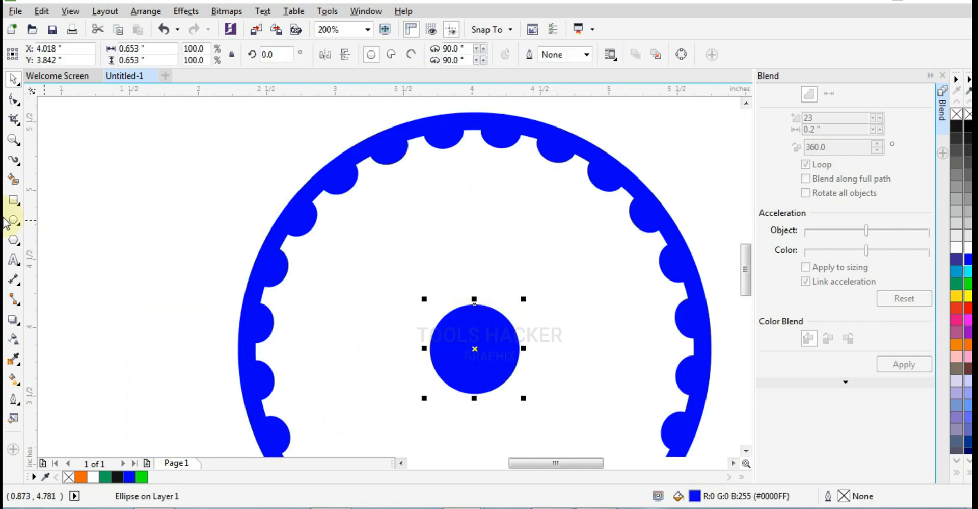
click(15, 239)
drag(409, 217, 465, 280)
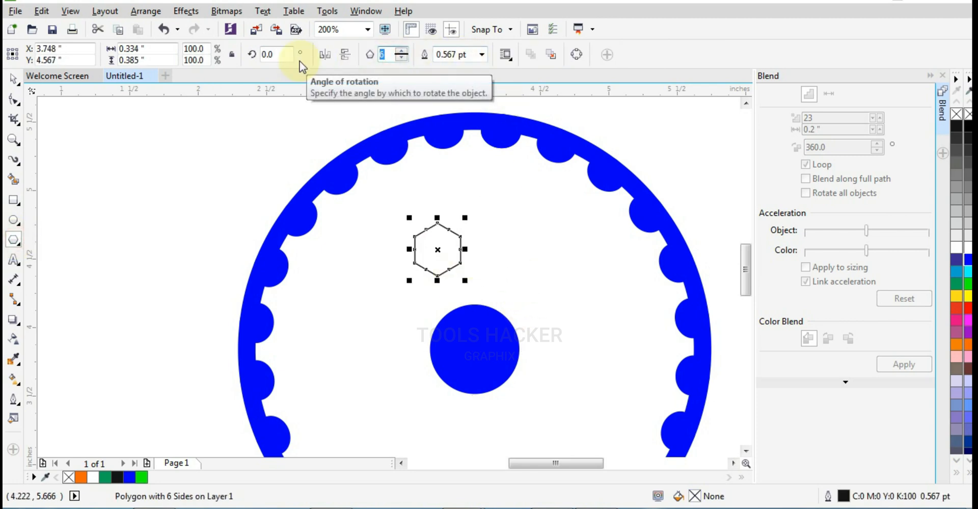
text(4)
key(Return)
key(ctrl+q)
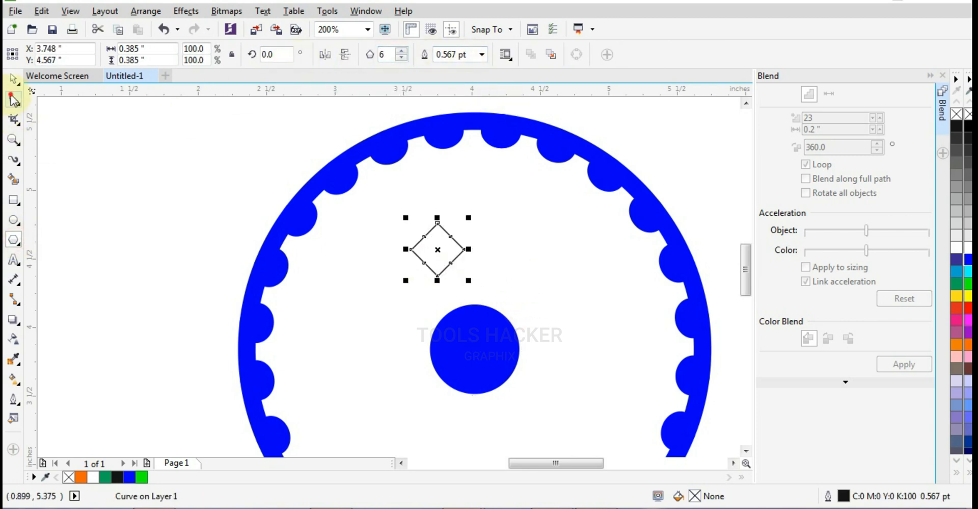
Delete the extra mid-edge nodes of the diamond, keeping only its four corner nodes
click(13, 98)
drag(420, 228, 456, 263)
key(Delete)
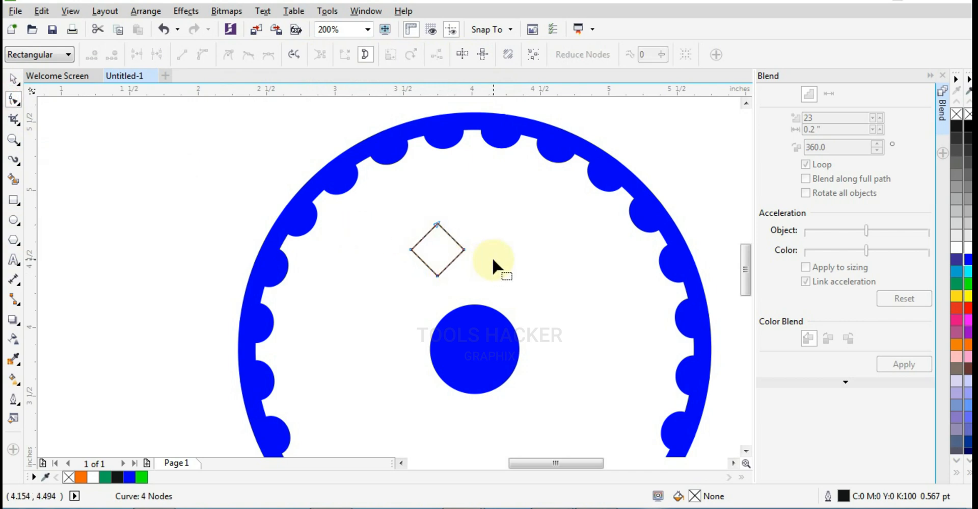
Reshape the diamond into a spoke about 0.187" wide and 1.256" tall, between the central circle and the ring's inner edge
click(14, 80)
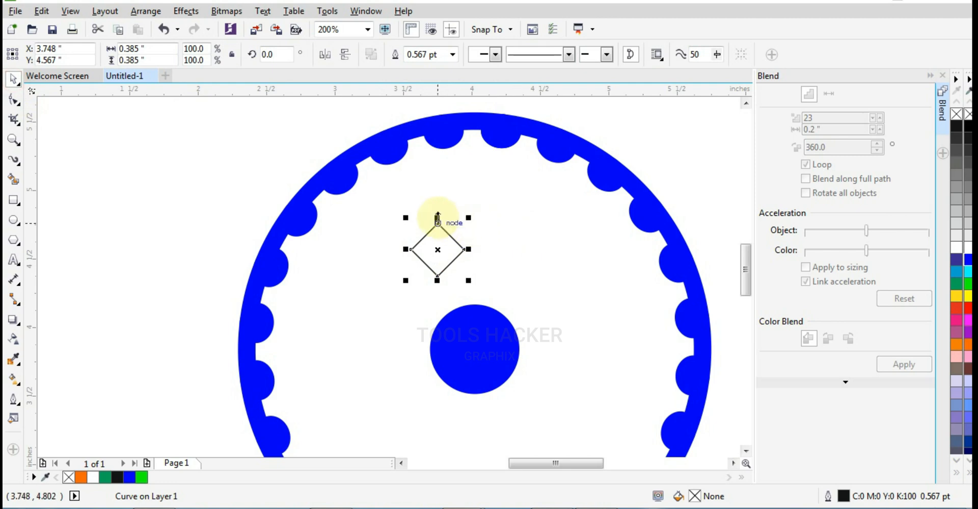
drag(437, 214, 490, 260)
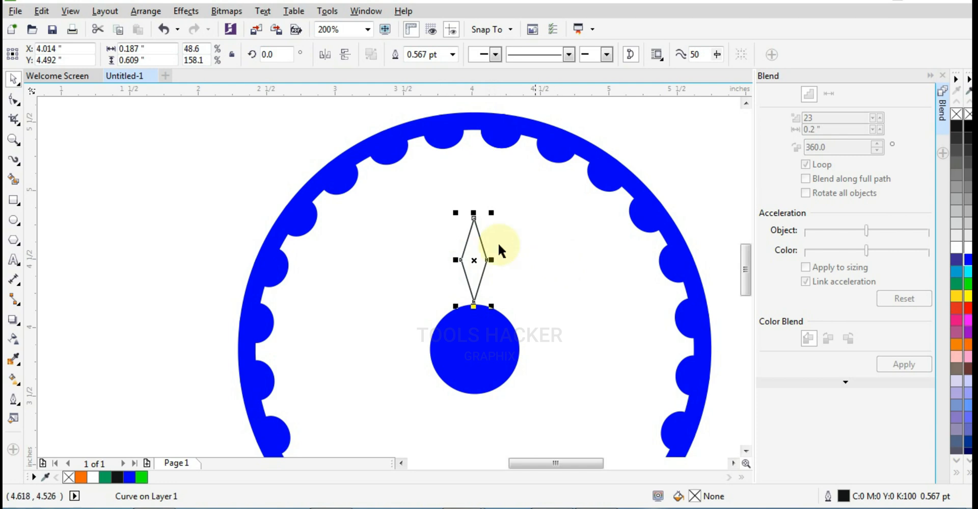
click(16, 104)
drag(473, 219, 473, 131)
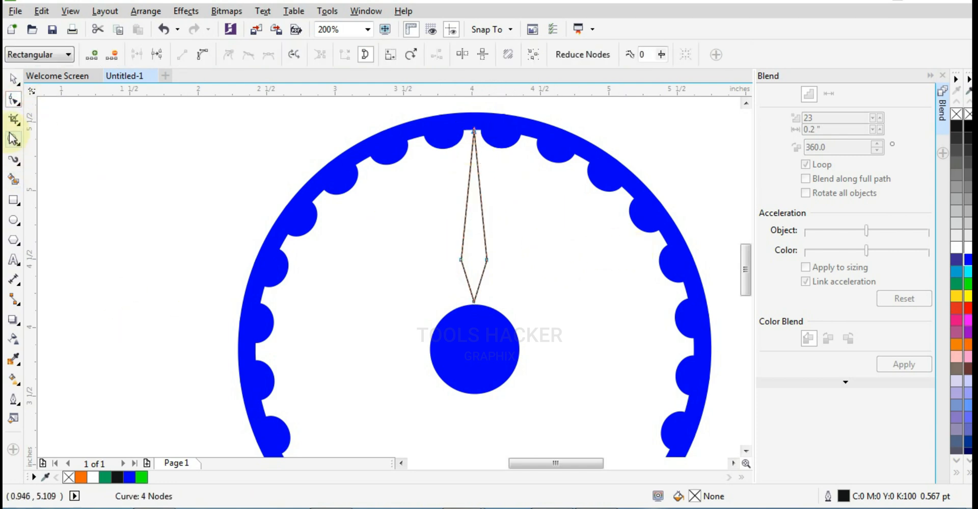
click(10, 80)
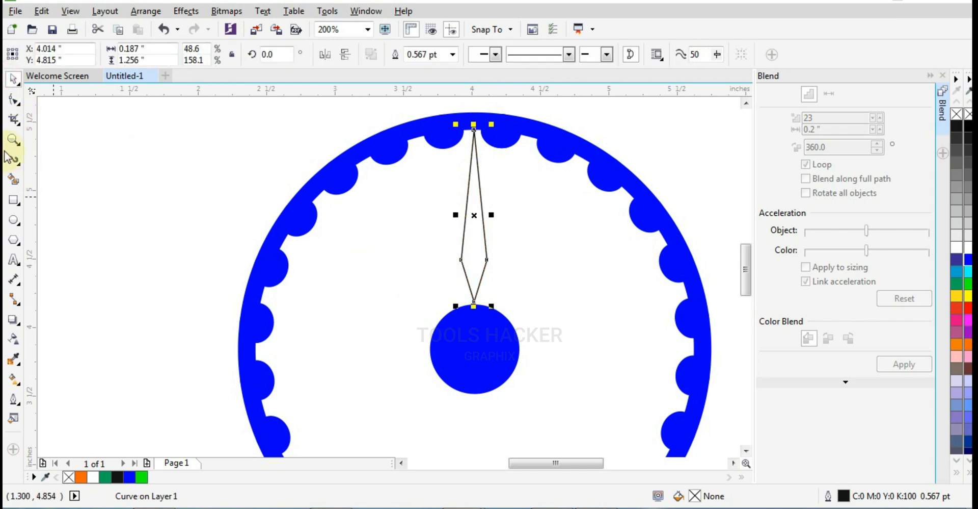
Nudge the spoke's two side nodes slightly upward
click(15, 100)
drag(446, 245, 550, 277)
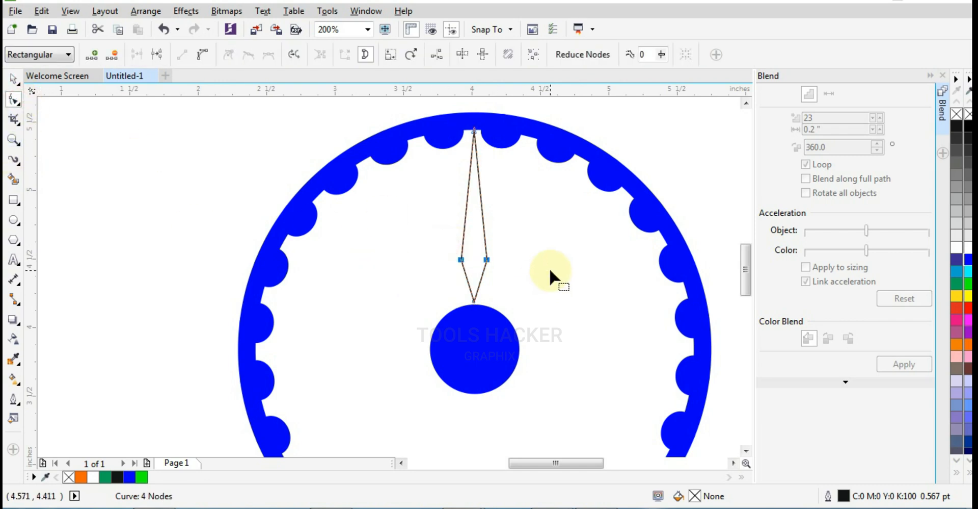
key(Up)
key(Up)
key(Up)
key(Up)
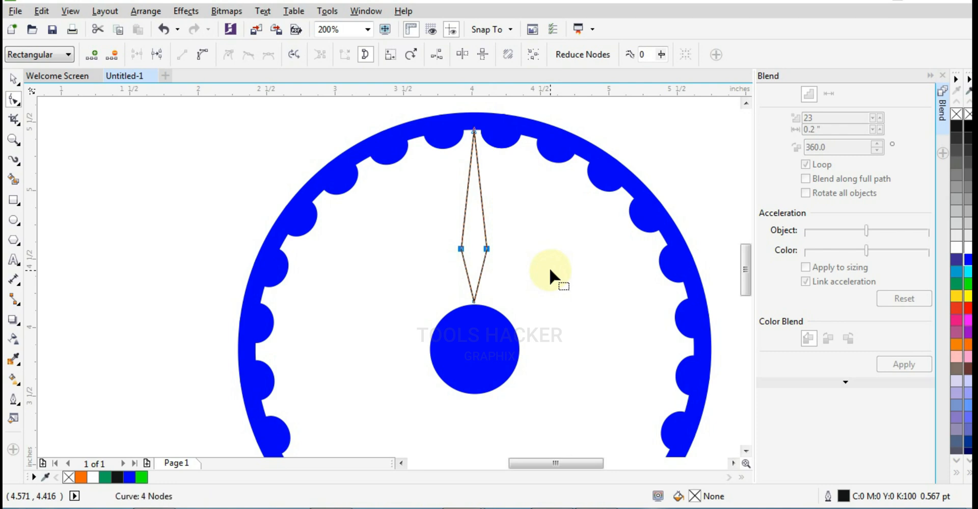
click(13, 79)
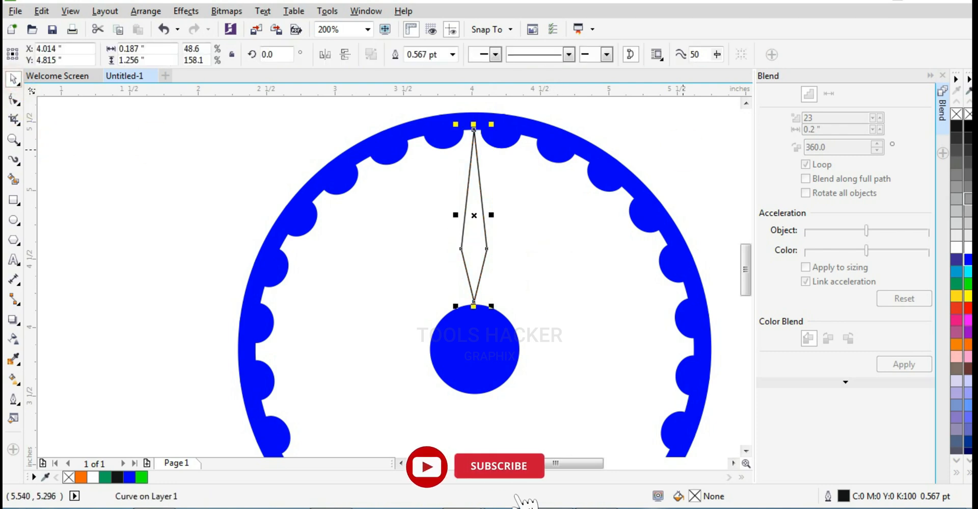
Fill the spoke with blue and remove its outline
click(968, 260)
right_click(957, 114)
click(677, 164)
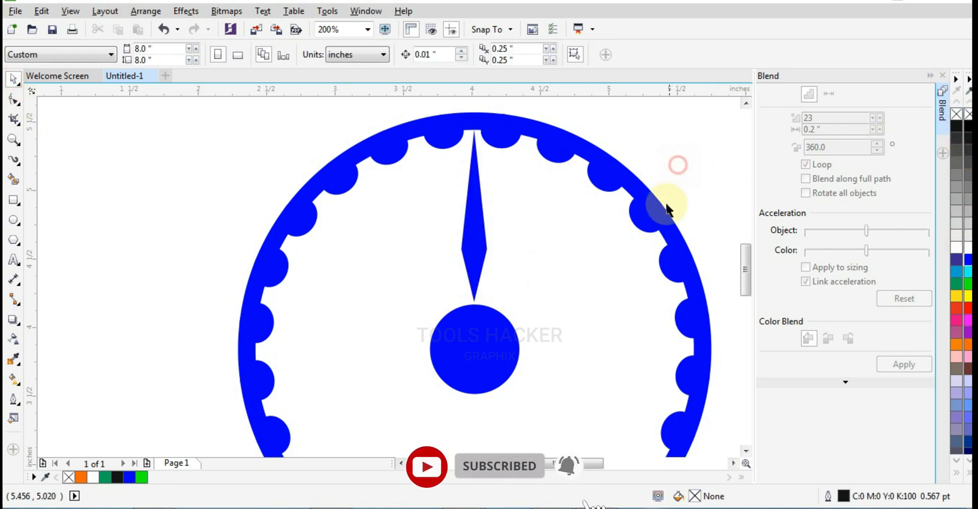
Stretch the spoke's lower tip down to meet the central circle, making the spoke about 1.274" tall
click(475, 291)
scroll(474, 303, up, 4)
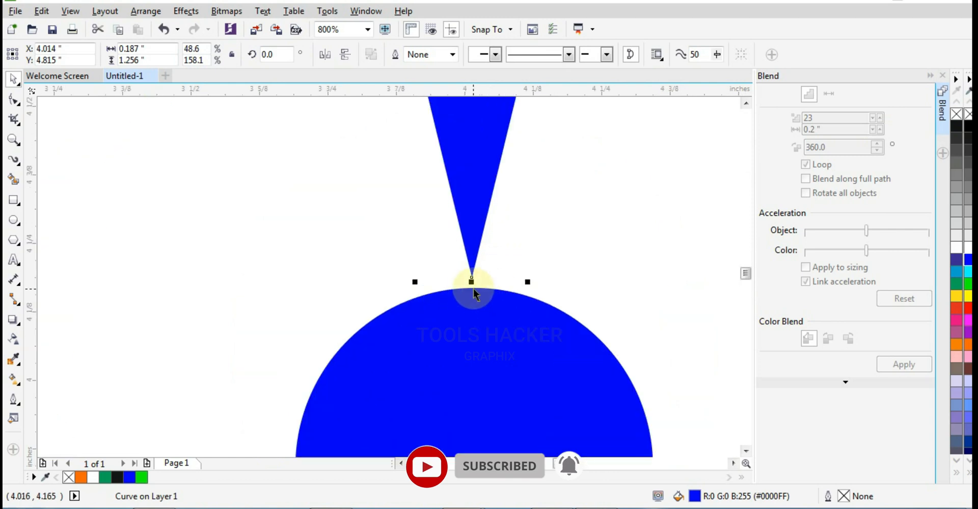
drag(473, 288, 476, 295)
scroll(476, 294, down, 4)
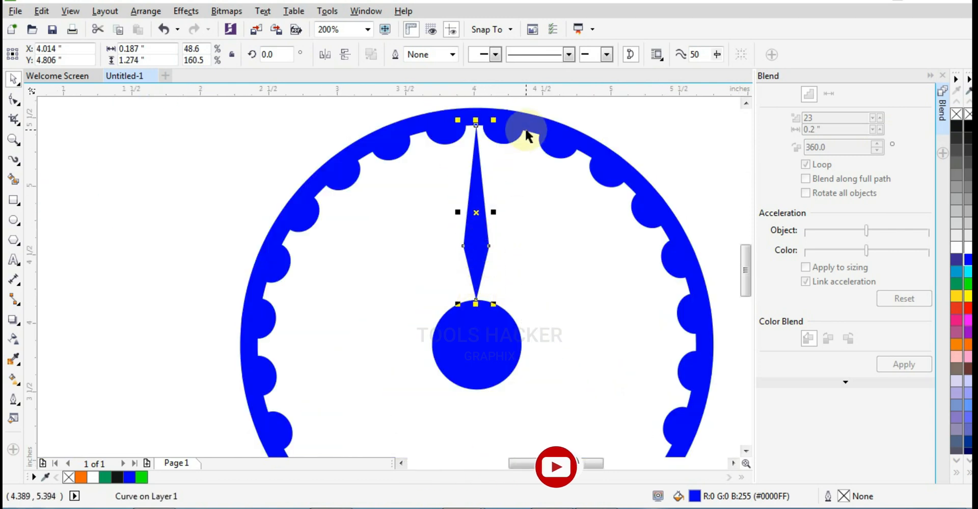
Stretch the spoke's upper tip up to meet the ring, making the spoke about 1.283" tall
scroll(497, 131, up, 6)
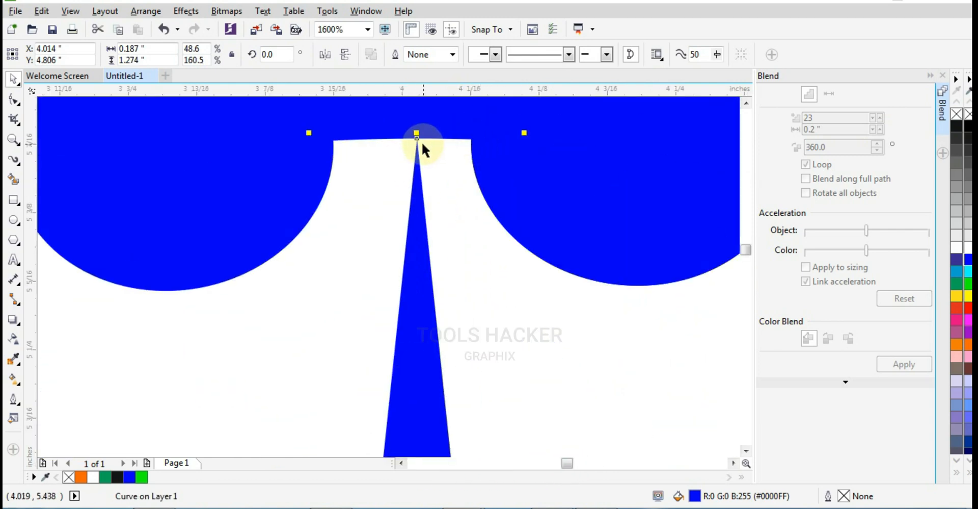
drag(422, 143, 421, 132)
scroll(421, 132, down, 2)
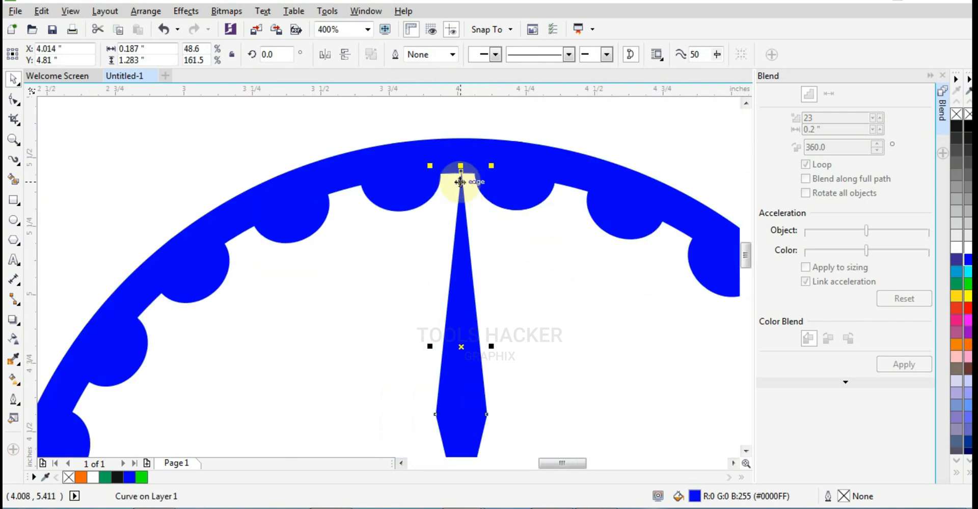
Align the spoke with the ring so both share the same vertical centre line
scroll(484, 156, up, 1)
scroll(443, 185, down, 3)
shift+click(466, 186)
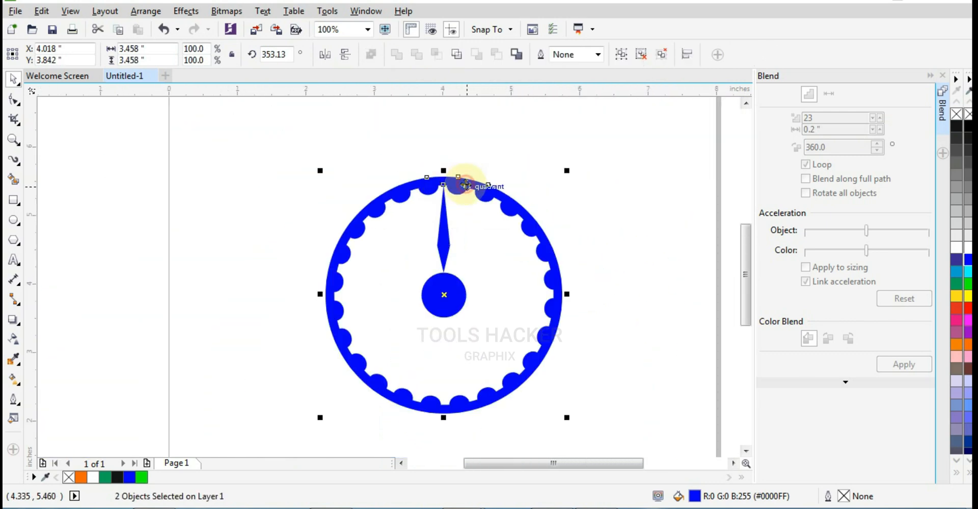
click(515, 164)
scroll(463, 246, up, 1)
click(447, 233)
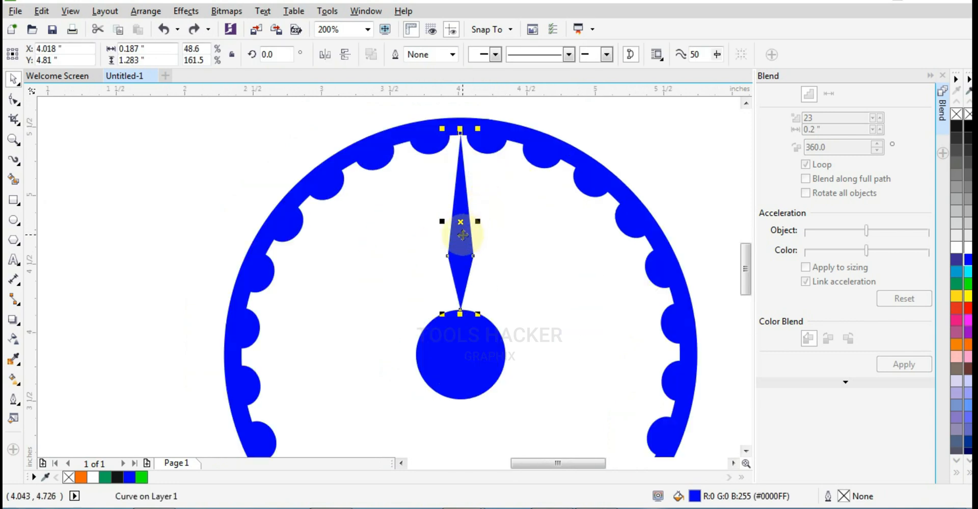
Place the spoke's rotation centre at the middle of the central circle and narrow the spoke symmetrically to about 0.134" wide
click(465, 245)
scroll(473, 244, up, 1)
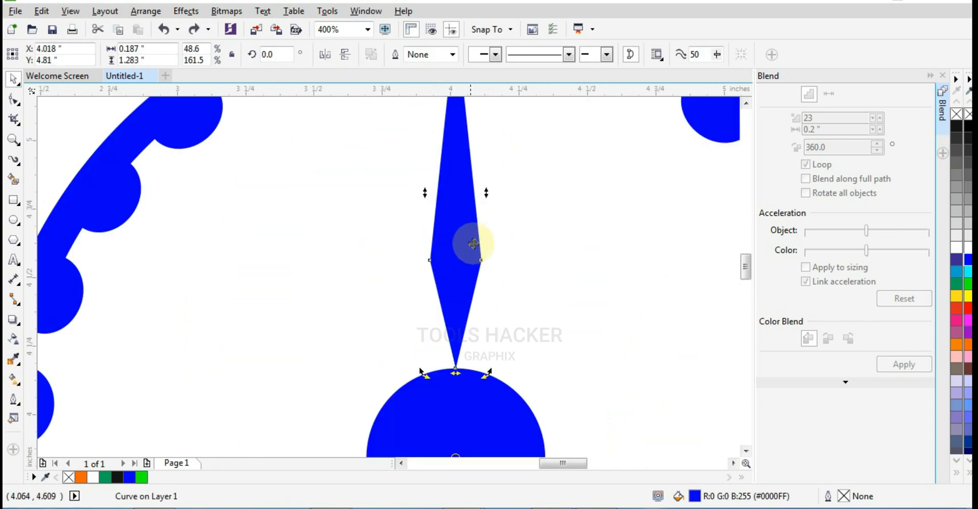
click(438, 219)
mouse_move(485, 193)
mouse_down()
mouse_move(469, 194)
mouse_move(478, 196)
mouse_up()
scroll(478, 197, down, 1)
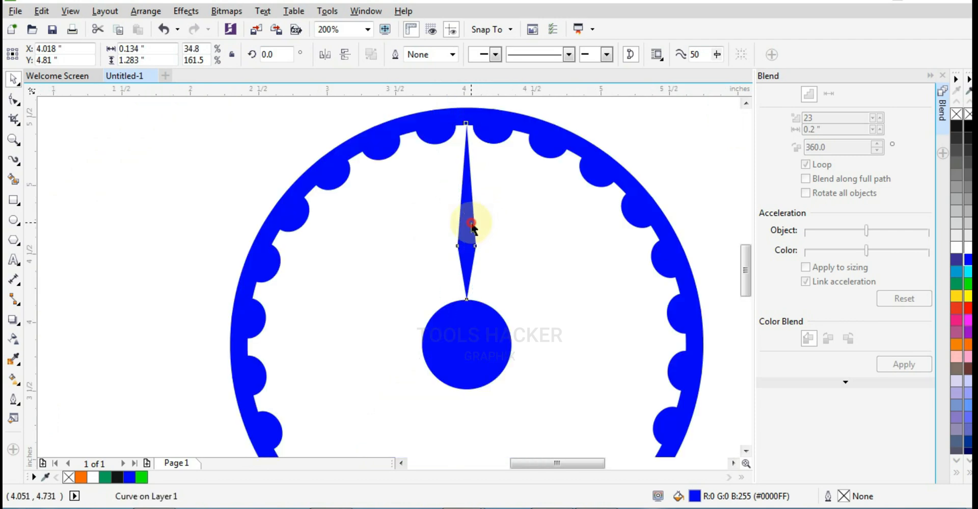
Copy the spoke rotated 15° clockwise about the central circle's centre and repeat the copy until spokes fill the whole wheel
click(471, 224)
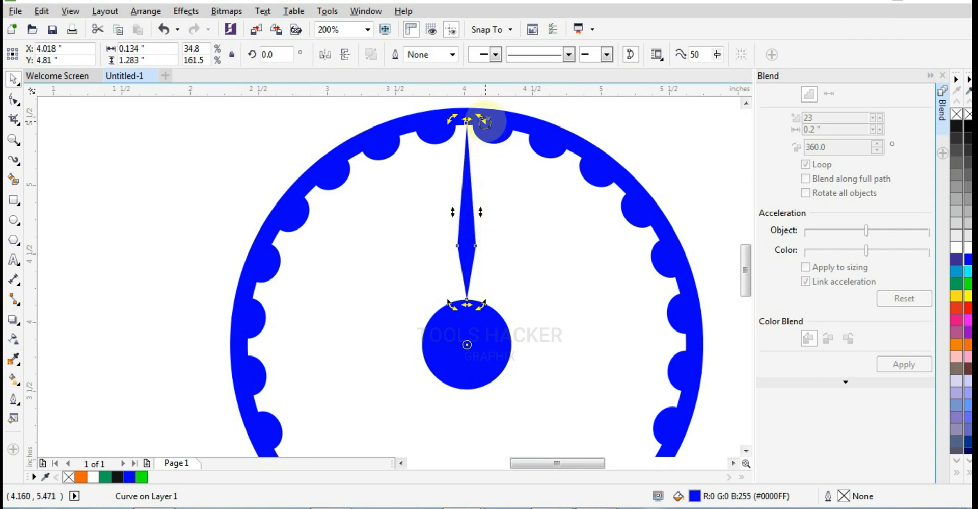
drag(485, 127, 523, 148)
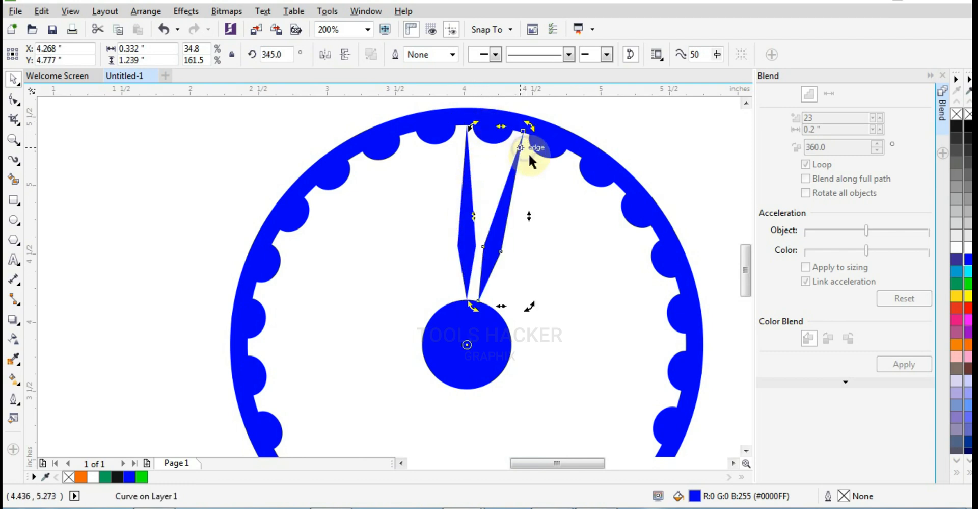
key(ctrl+r)
key(ctrl+r)
key(ctrl+r)
key(ctrl+r)
key(ctrl+r)
key(ctrl+r)
key(ctrl+r)
key(ctrl+r)
key(ctrl+r)
key(ctrl+r)
key(ctrl+r)
key(ctrl+r)
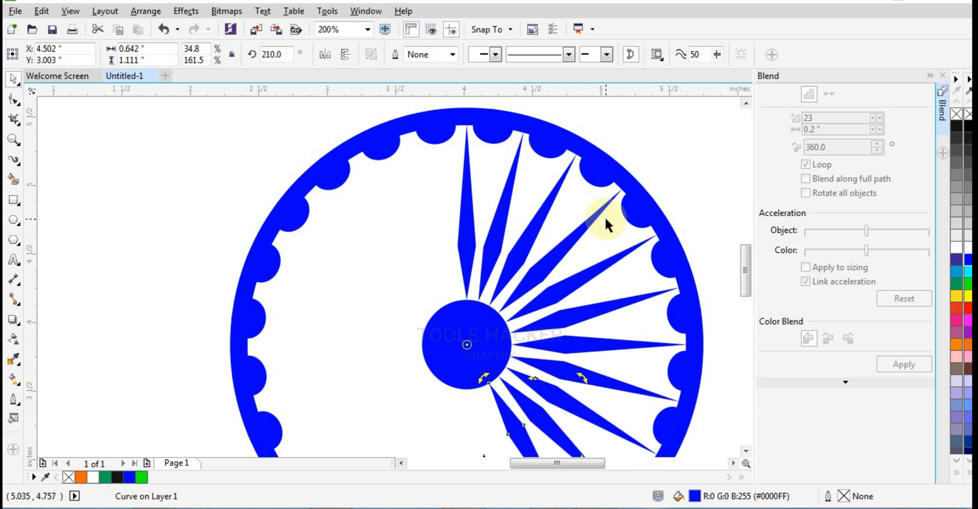
key(ctrl+r)
key(ctrl+r)
key(ctrl+r)
key(ctrl+r)
key(ctrl+r)
key(ctrl+r)
key(ctrl+r)
key(ctrl+r)
key(ctrl+r)
key(ctrl+r)
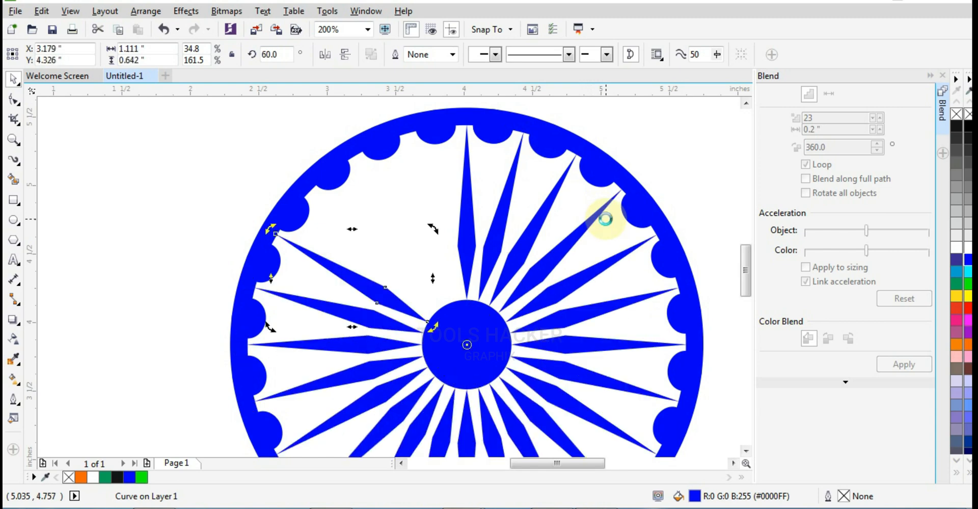
Group all the wheel's objects and move the group down onto the page's lower edge
scroll(516, 171, down, 3)
drag(611, 134, 413, 281)
key(ctrl+g)
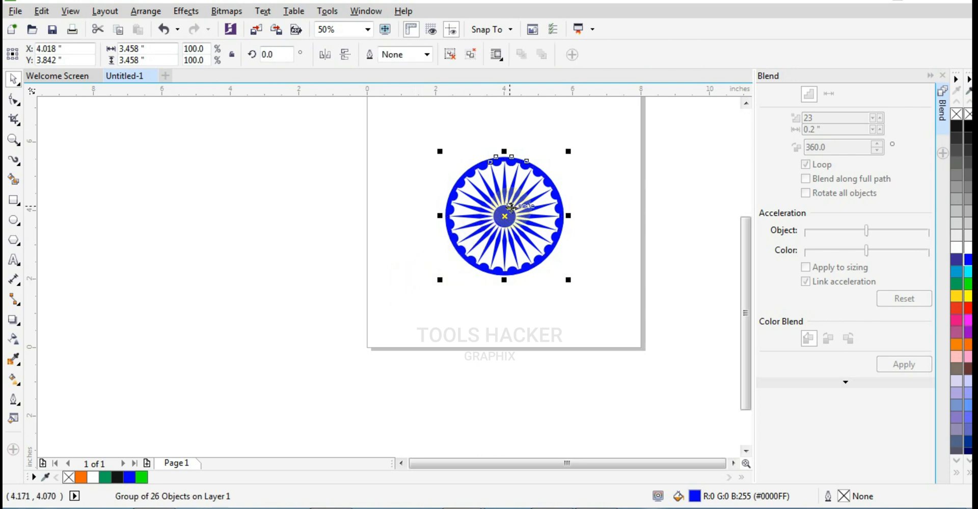
drag(523, 247, 513, 369)
scroll(506, 244, down, 1)
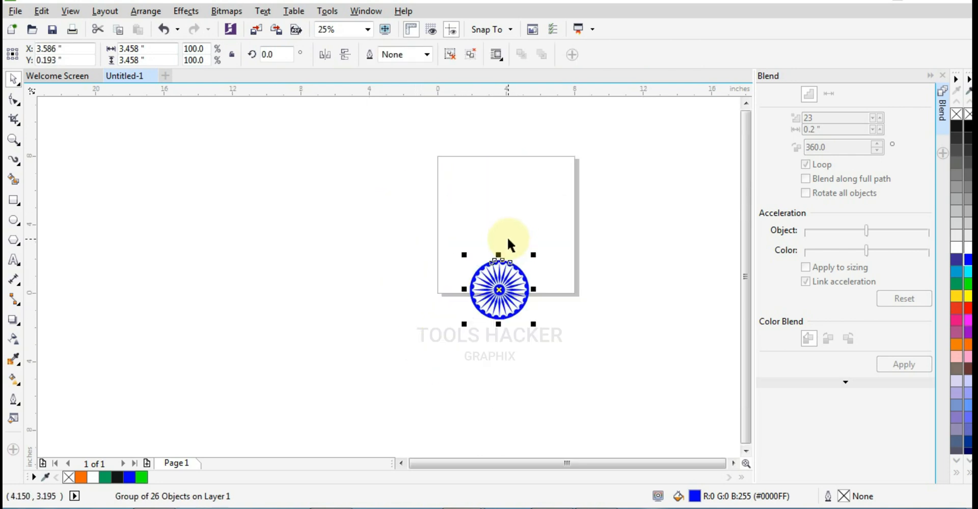
Draw a rectangle about 2.417" wide and 1.635" tall above the wheel and convert it to curves
scroll(506, 236, up, 1)
scroll(506, 211, up, 1)
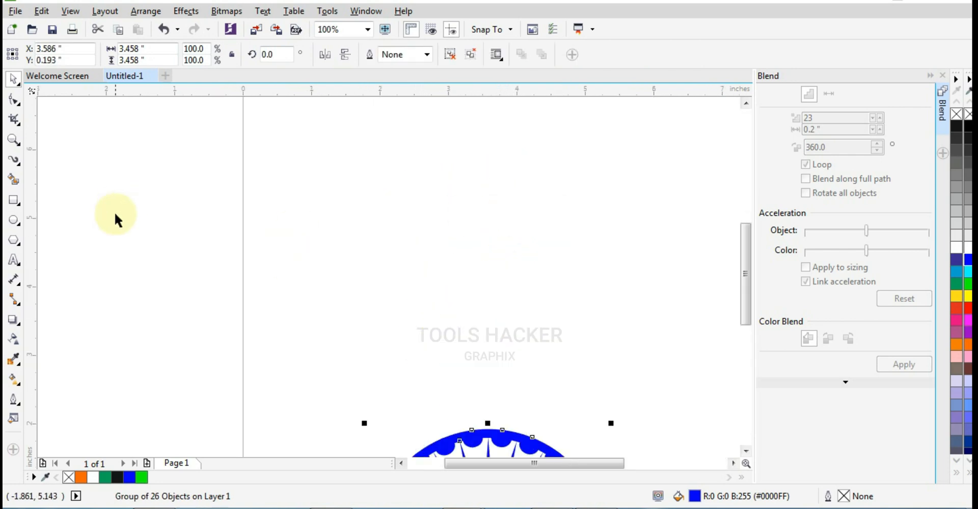
click(14, 200)
mouse_move(426, 227)
mouse_down()
mouse_move(571, 336)
mouse_move(592, 340)
mouse_up()
click(14, 99)
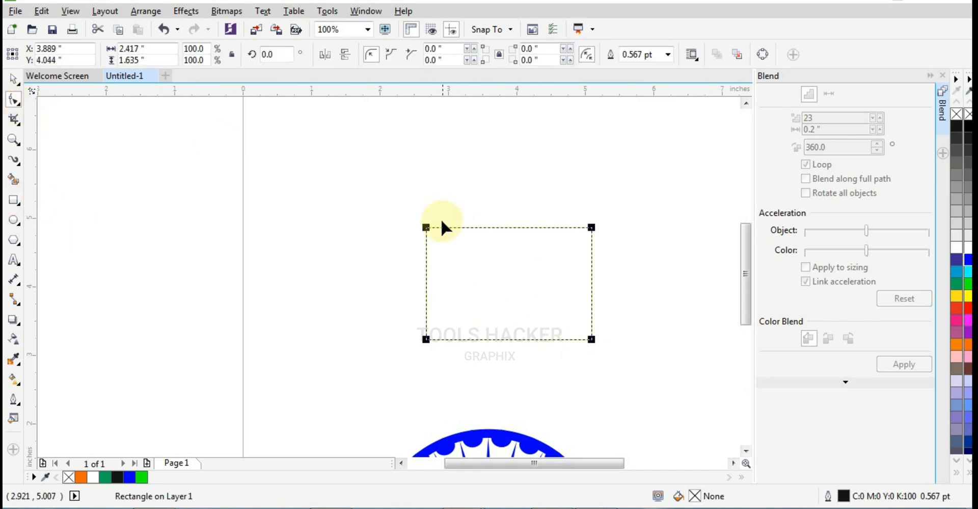
key(ctrl+q)
Lower the rectangle's upper-left node and bend its top edge into an S-shaped wave, making the shape about 1.687" tall
drag(426, 227, 427, 261)
click(494, 247)
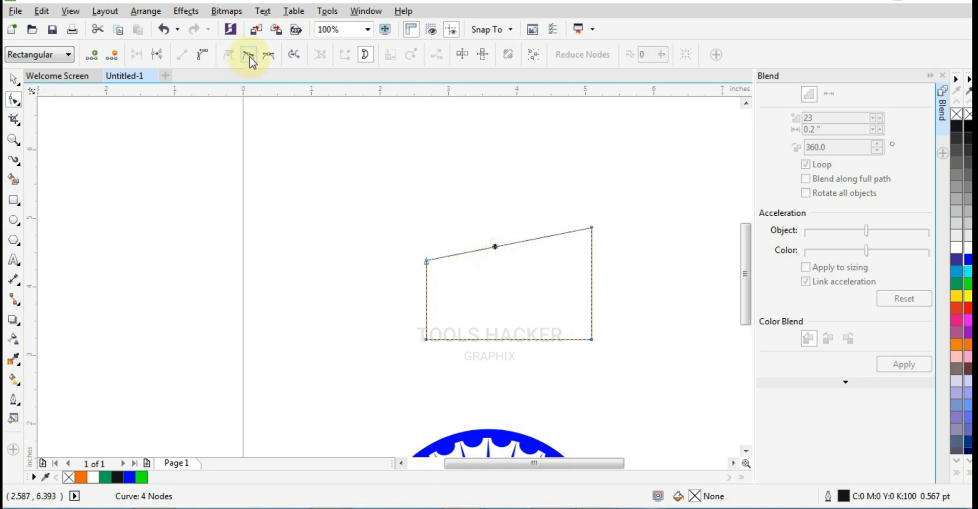
click(202, 54)
click(497, 234)
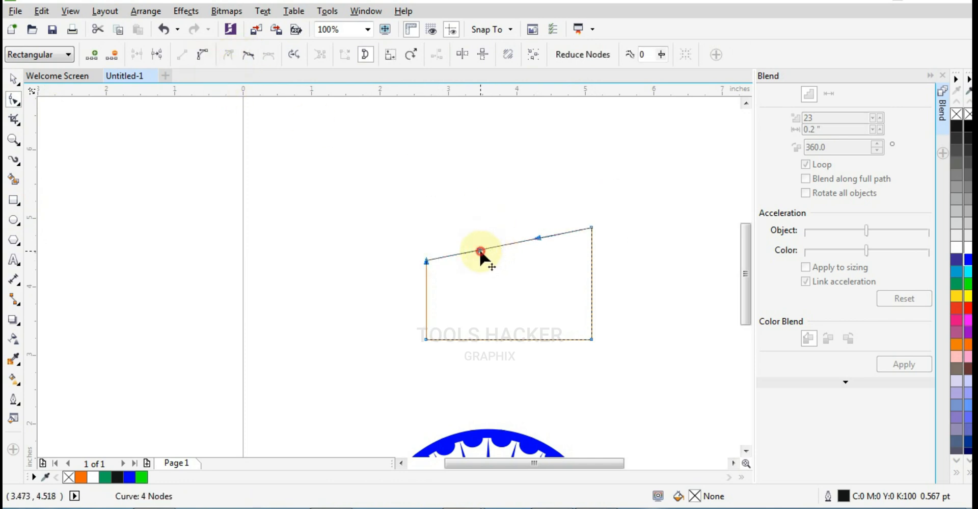
drag(479, 250, 481, 278)
click(539, 237)
drag(538, 238, 527, 208)
drag(481, 280, 485, 282)
click(14, 79)
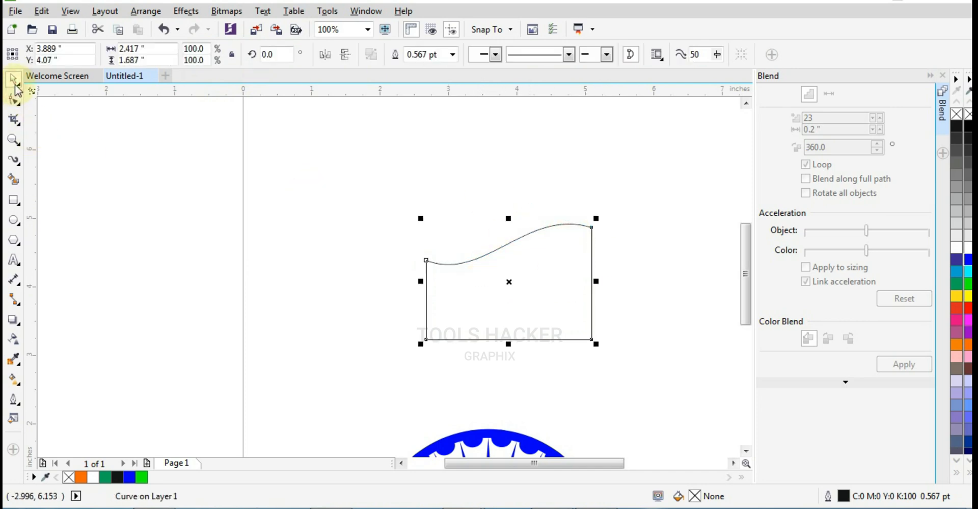
Duplicate the wavy shape and lower the copy's upper-right node, adjusting its wave so the copy is about 1.495" tall
click(12, 101)
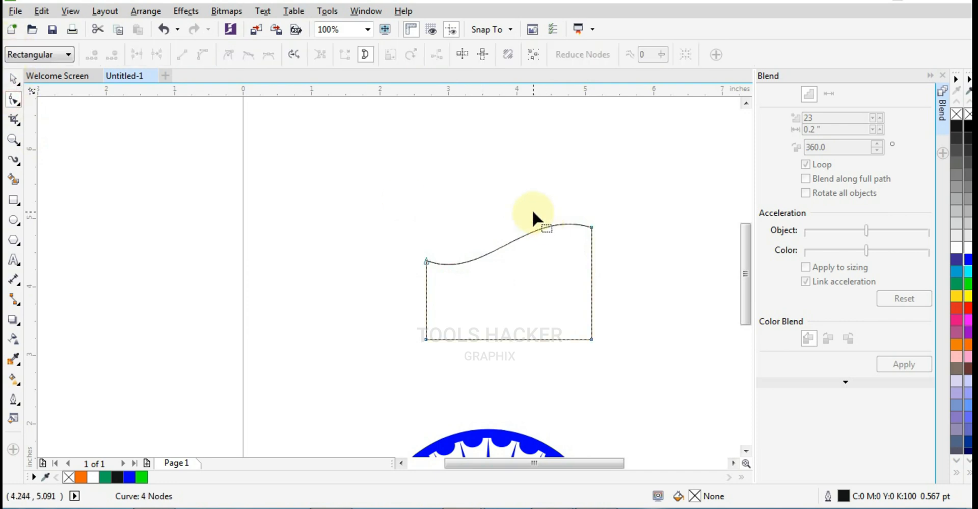
key(Down)
key(Down)
key(Down)
key(Down)
key(Down)
key(Down)
key(Down)
key(Down)
key(Down)
key(Down)
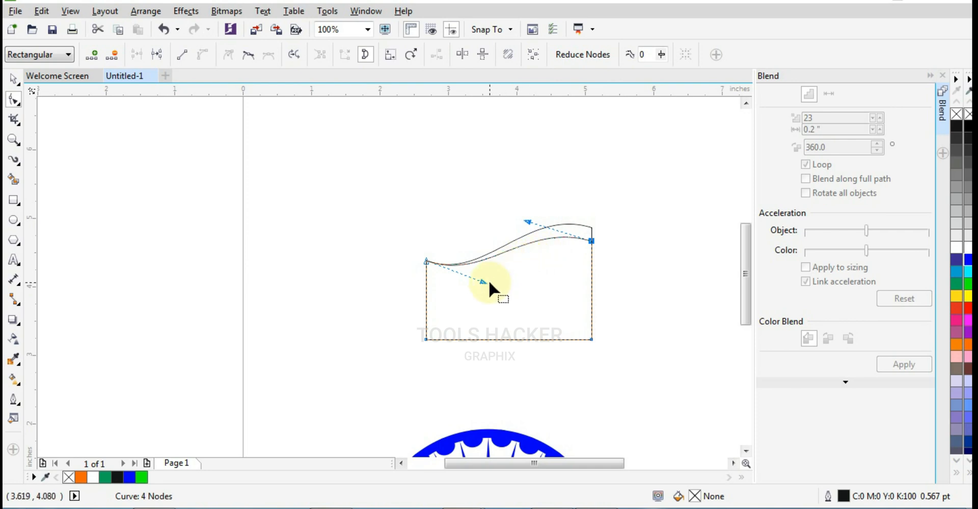
drag(487, 282, 484, 286)
click(12, 79)
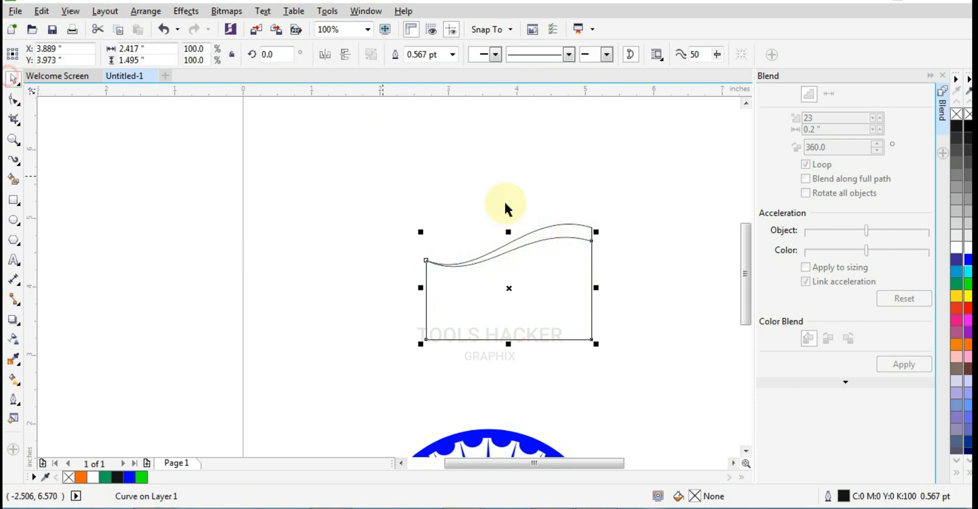
Trim the taller wavy shape with the shorter one and delete the shorter shape, leaving a thin tapered wavy strip
shift+click(557, 227)
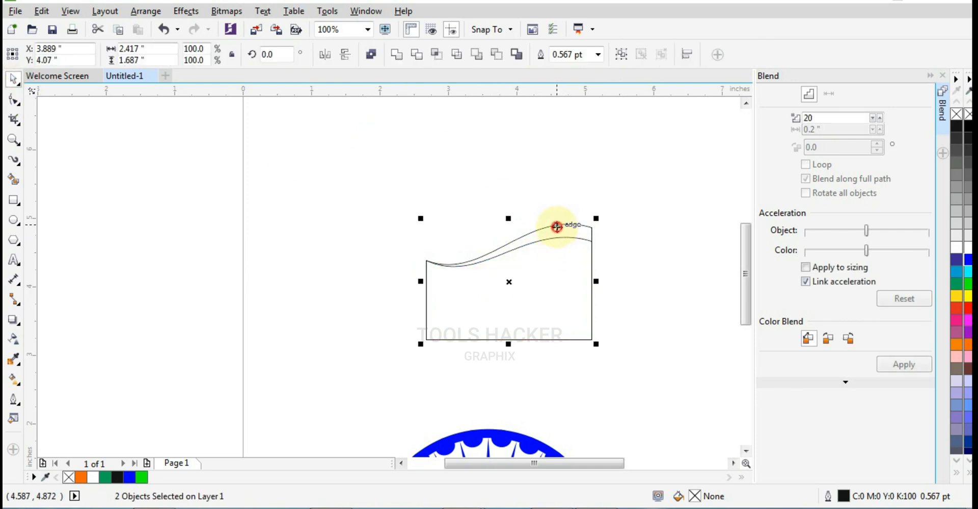
click(415, 55)
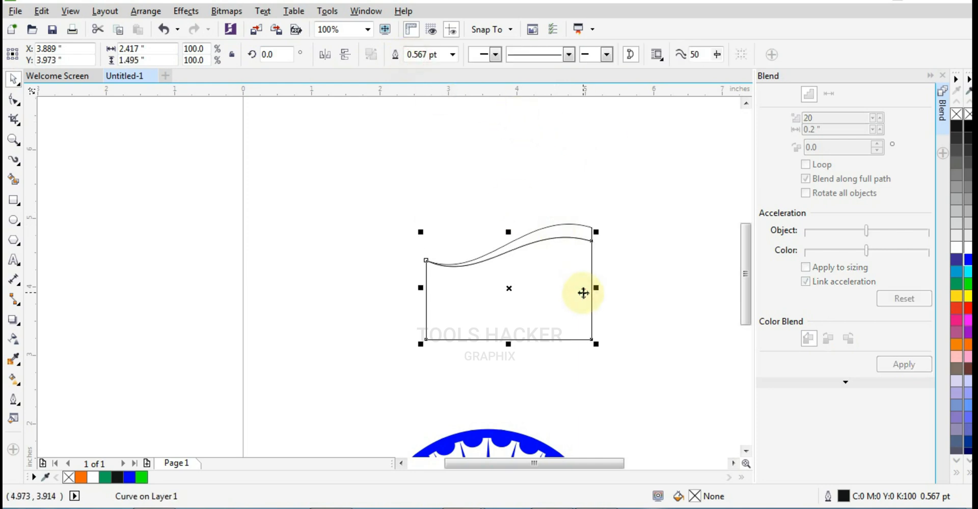
key(Delete)
Move the strip's rotation centre to its pointed tip and add two copies below, each rotated about 5.12° further clockwise
click(534, 229)
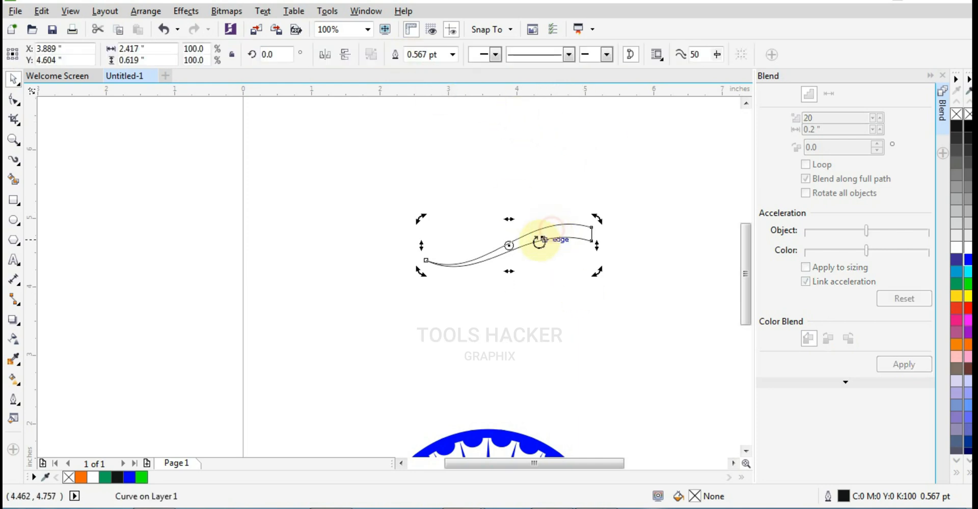
click(511, 246)
drag(475, 253, 426, 260)
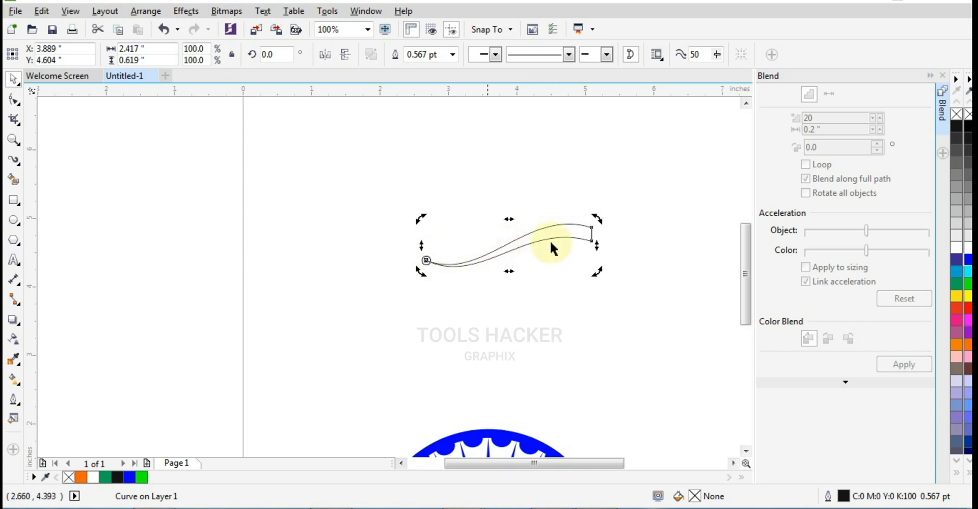
drag(595, 220, 602, 234)
key(ctrl+r)
click(607, 224)
Fill the upper strip with orange, the lower strip with green and the middle strip with white
click(585, 227)
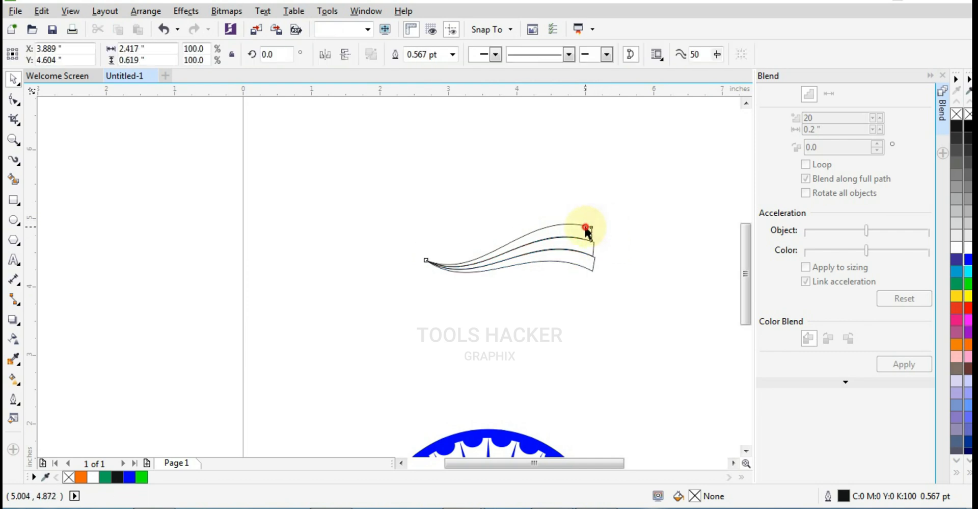
click(969, 344)
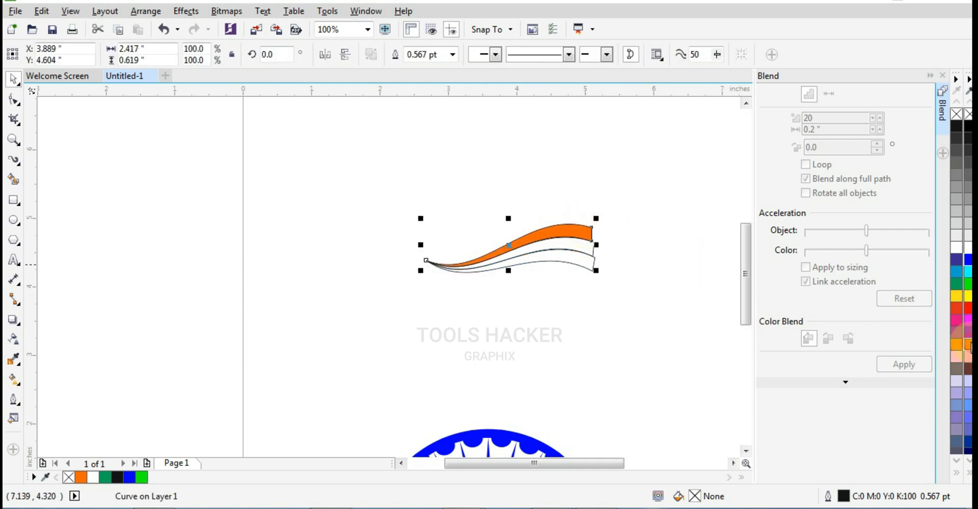
click(577, 267)
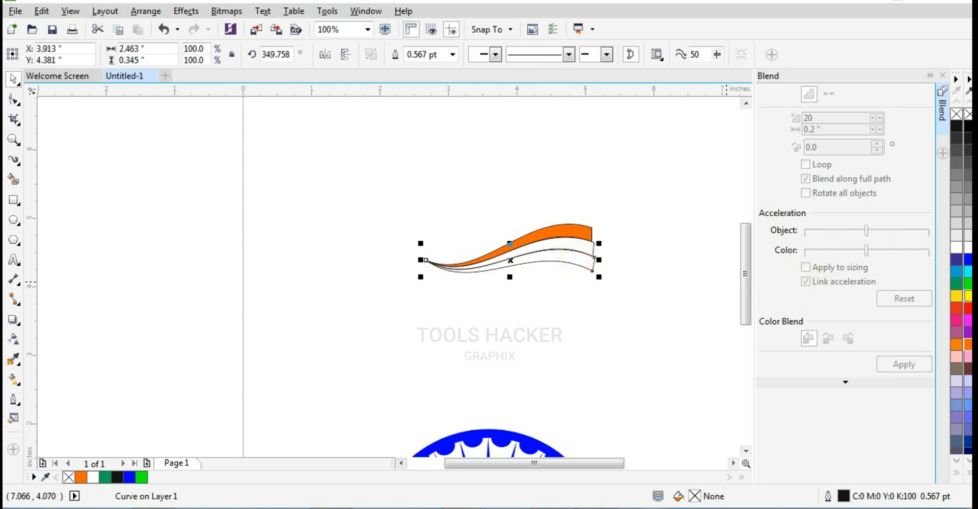
click(957, 285)
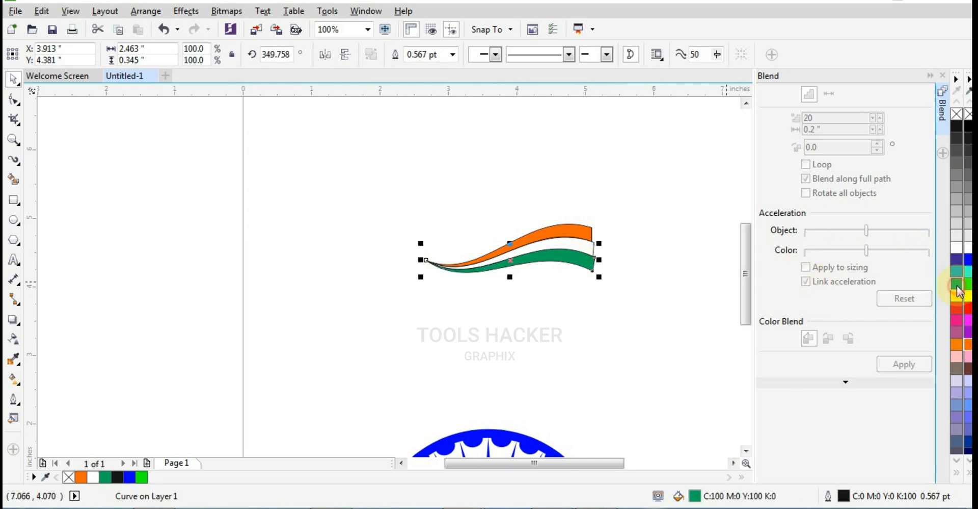
click(600, 247)
click(967, 248)
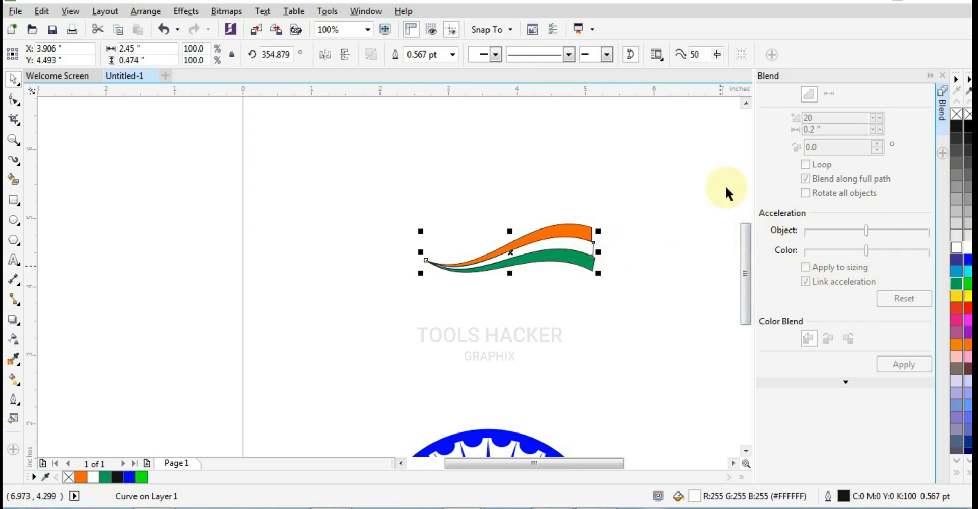
Remove the outlines from all three wavy strips and group them
click(557, 161)
drag(635, 170, 392, 291)
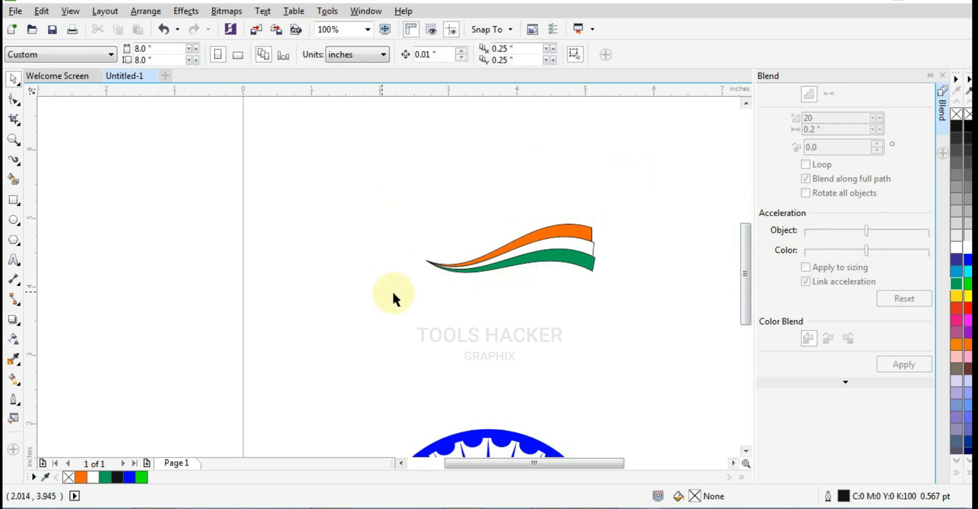
right_click(968, 114)
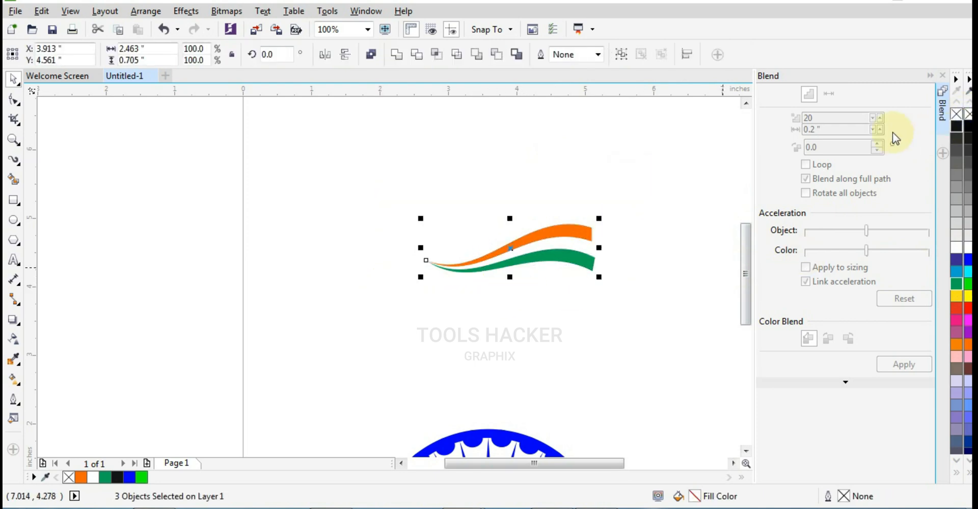
key(ctrl+g)
Move the tricolour group's rotation centre to its pointed tip and rotate the group 90° counterclockwise about it
click(527, 253)
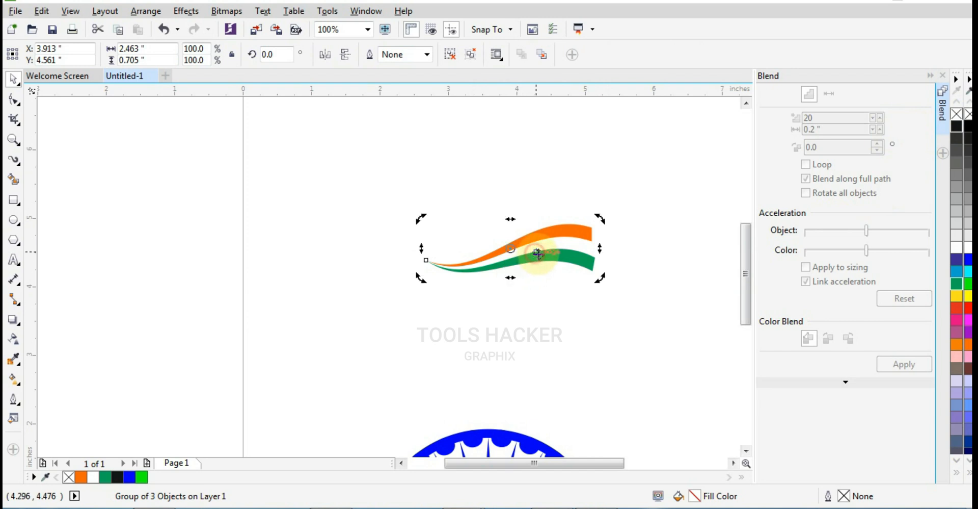
drag(511, 251, 427, 261)
click(625, 288)
click(541, 253)
click(549, 250)
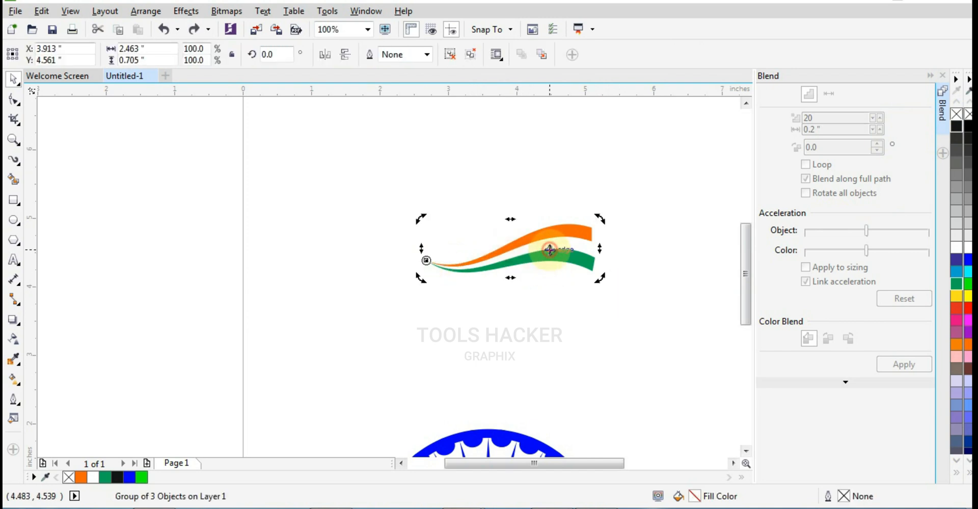
drag(599, 277, 443, 158)
scroll(502, 256, down, 2)
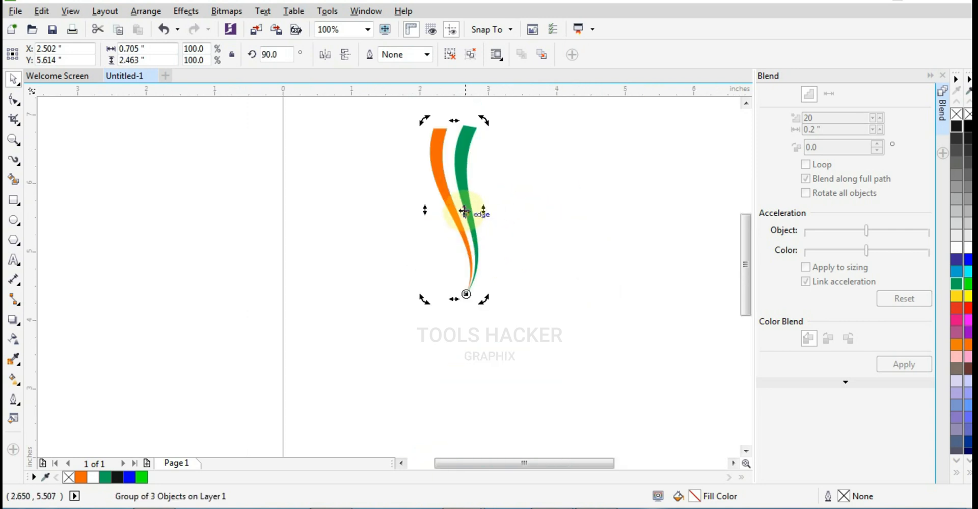
click(494, 194)
click(447, 170)
click(444, 171)
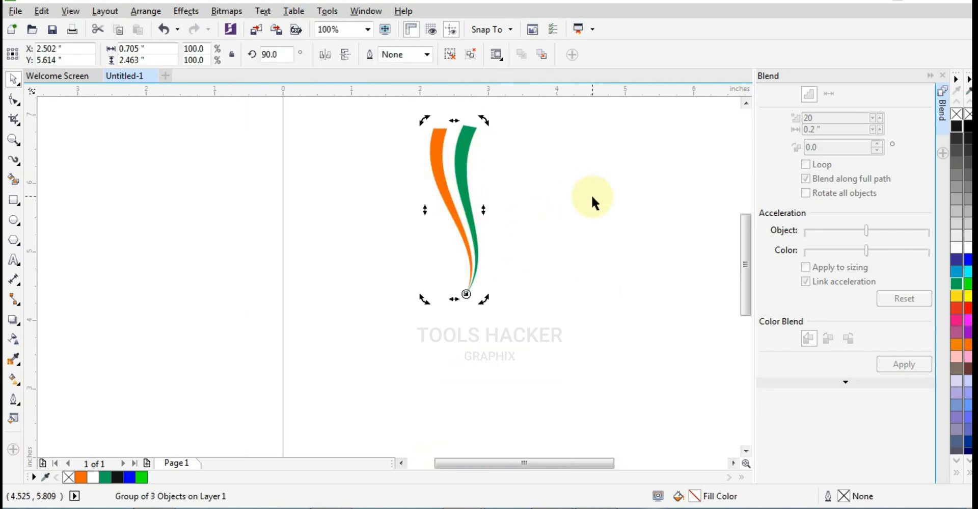
Duplicate the tricolour ribbon group in place and select both stacked copies
drag(458, 192, 484, 199)
key(ctrl+z)
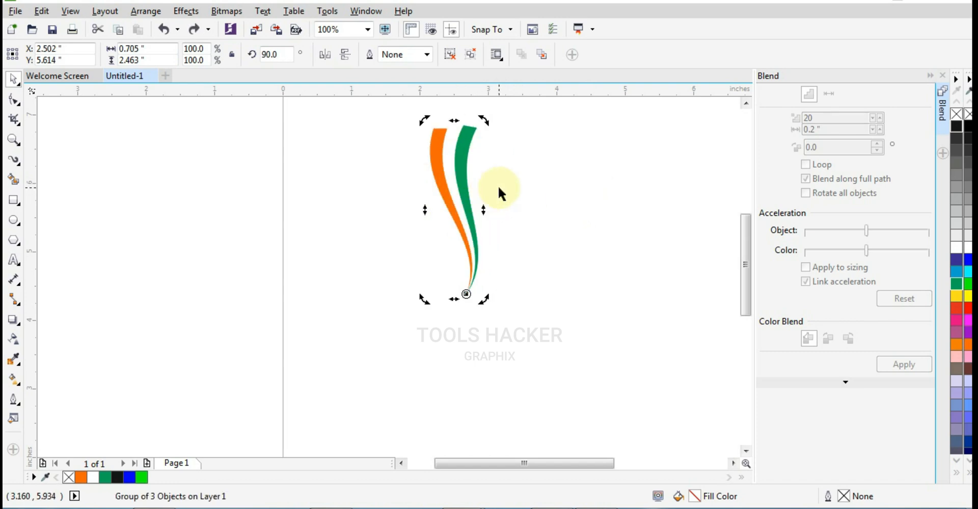
click(531, 191)
click(438, 182)
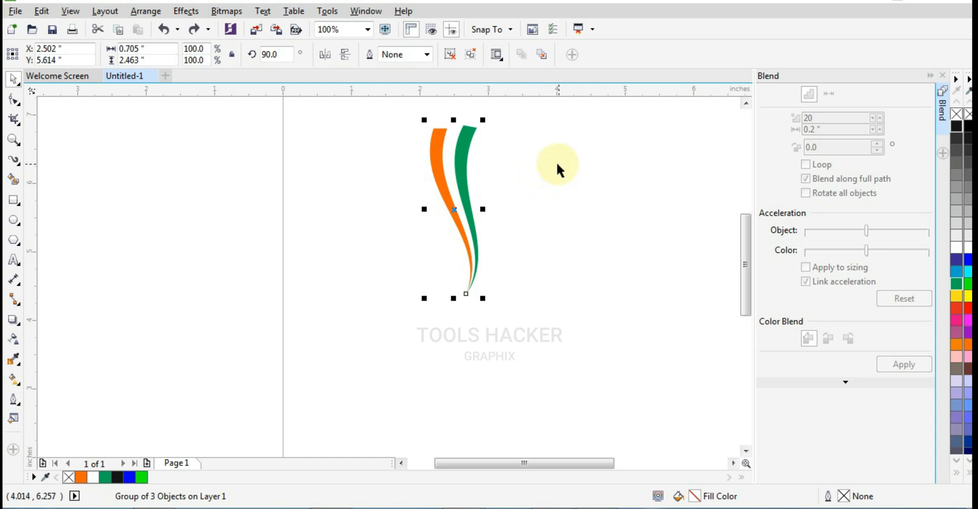
key(KP_Add)
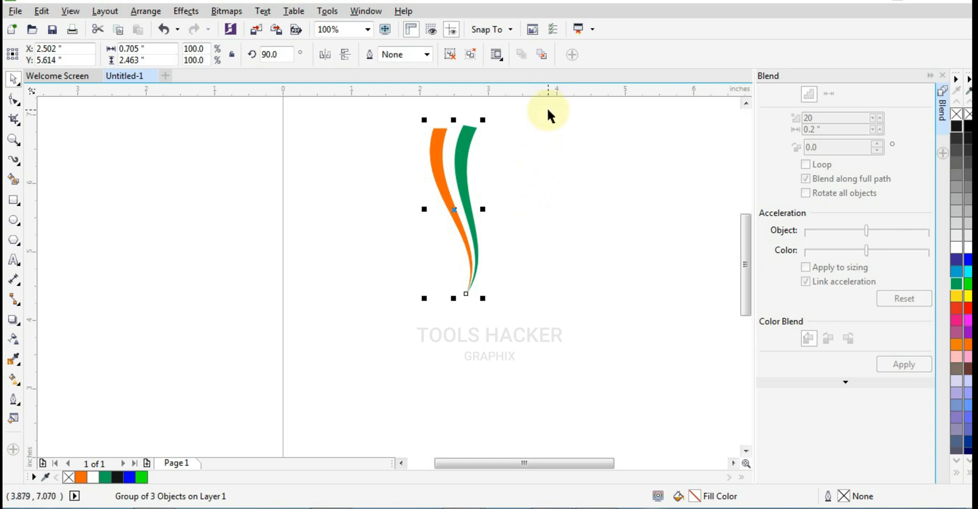
drag(547, 107, 411, 312)
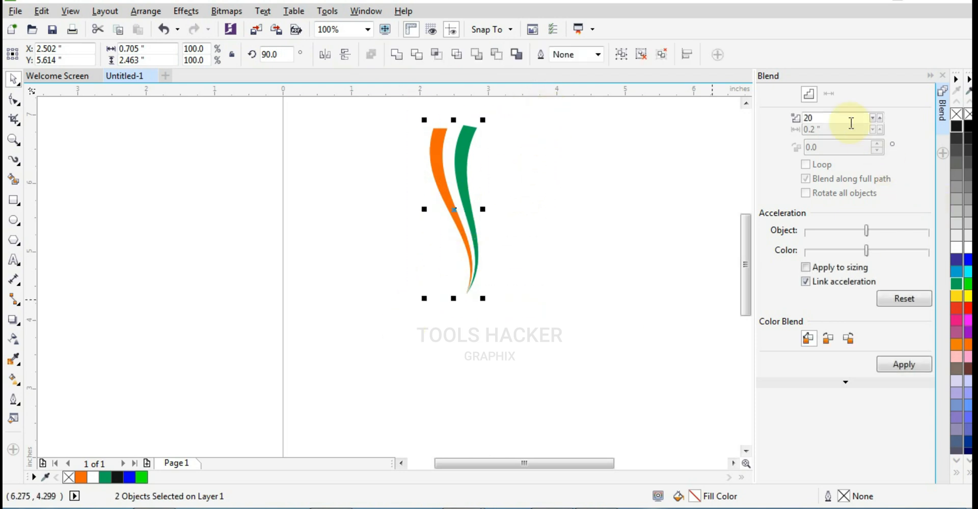
click(634, 225)
click(473, 195)
drag(473, 194, 525, 203)
key(ctrl+z)
Blend the two stacked ribbon groups in 20 steps with a 360° blend rotation
drag(559, 111, 353, 387)
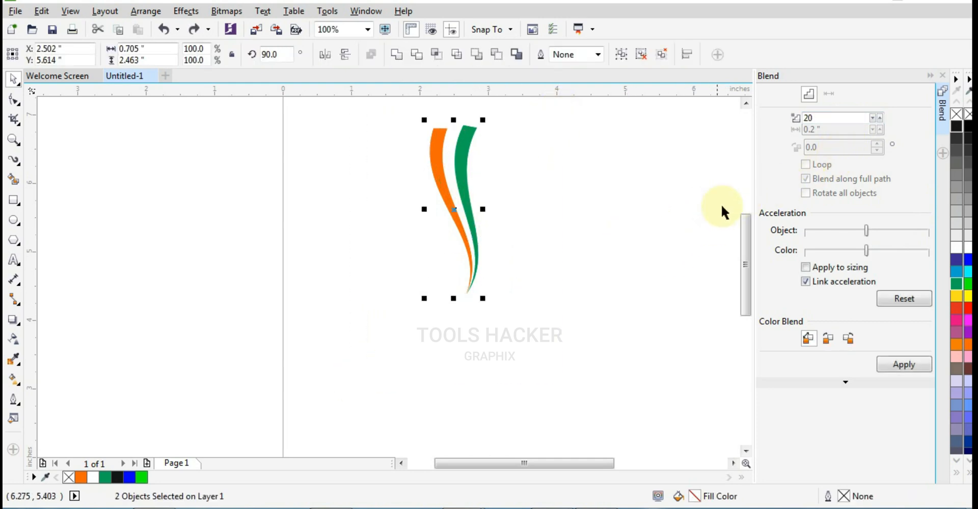
click(904, 365)
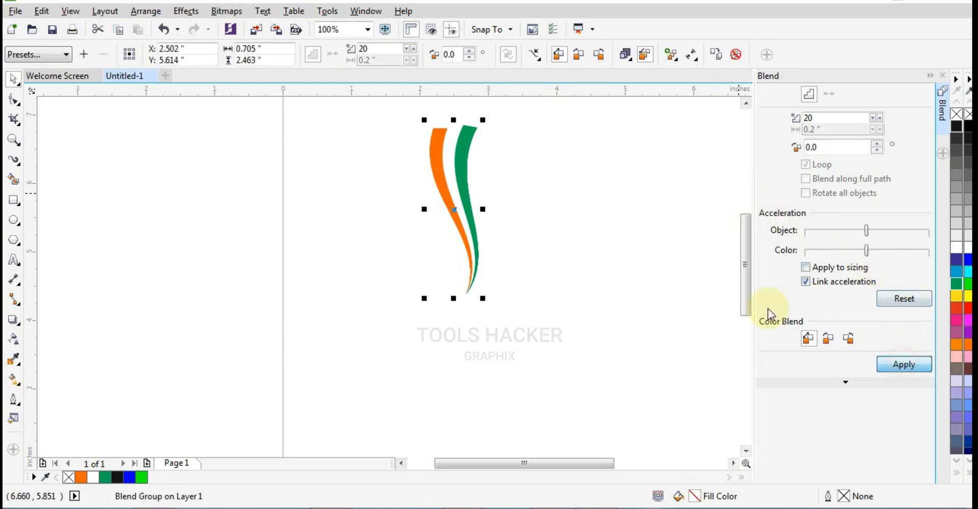
double_click(816, 147)
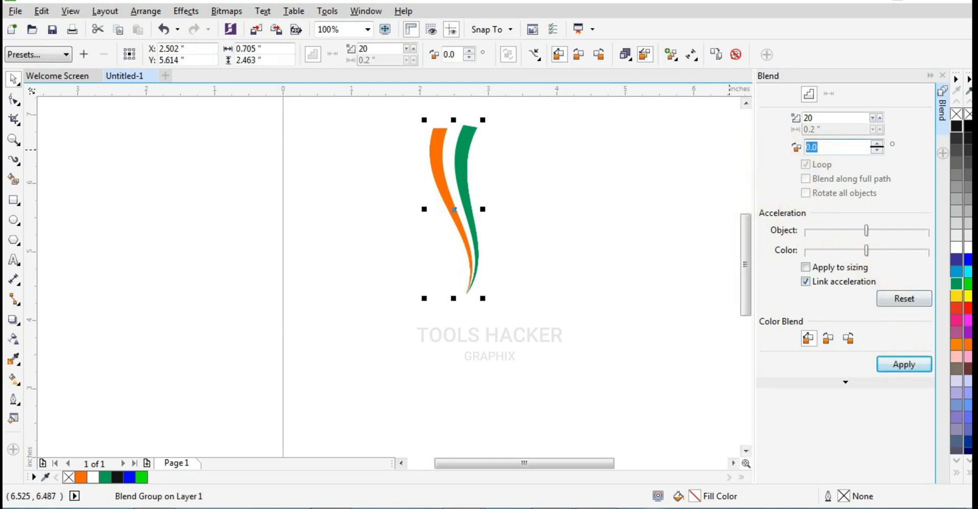
text(360)
key(Return)
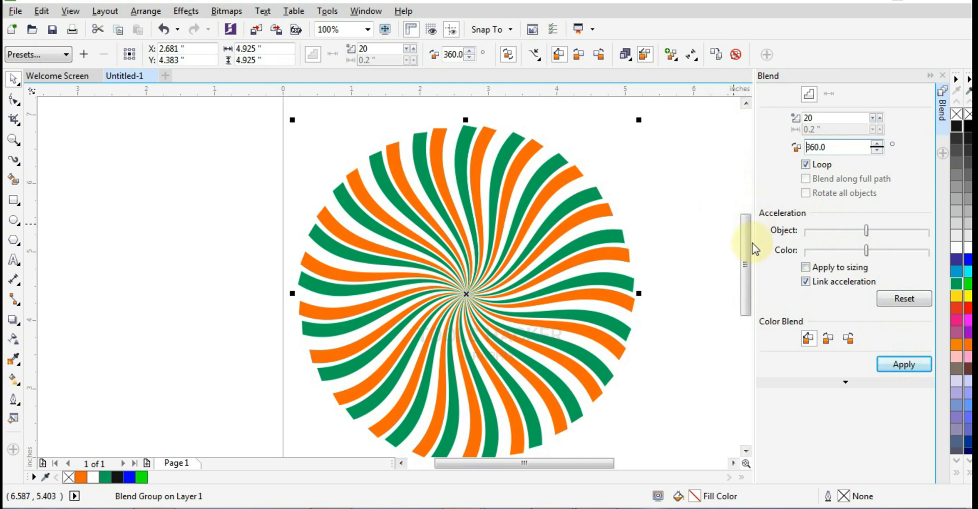
Reduce the number of blend steps in the swirl, trying 15 and settling on 16
text(15)
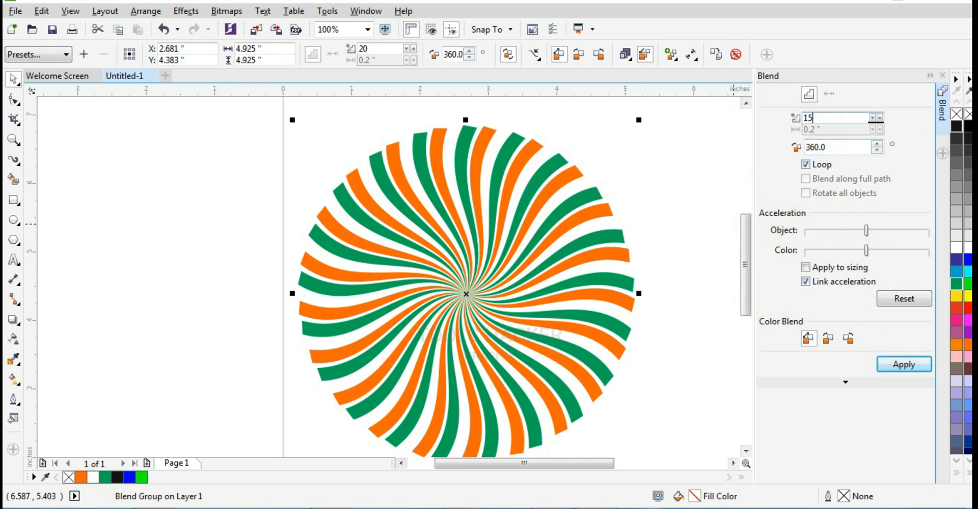
key(Return)
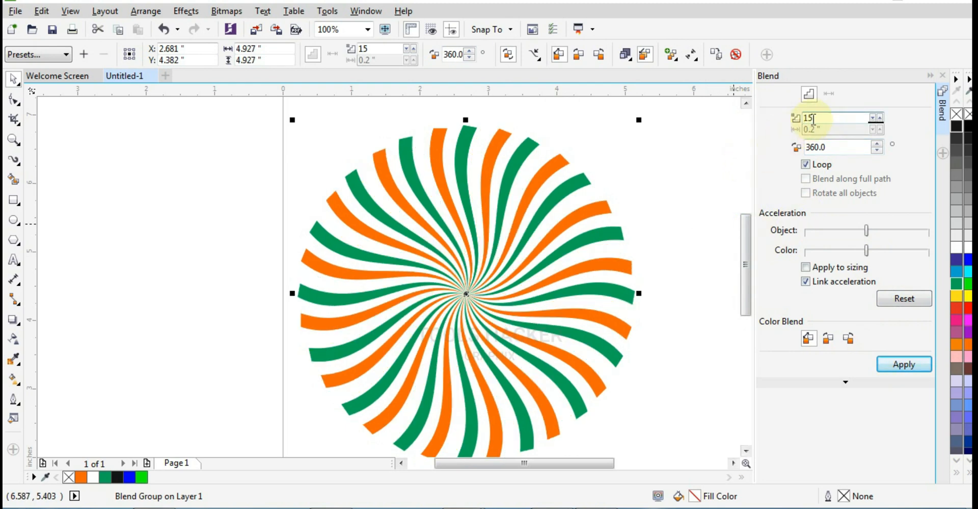
text(16)
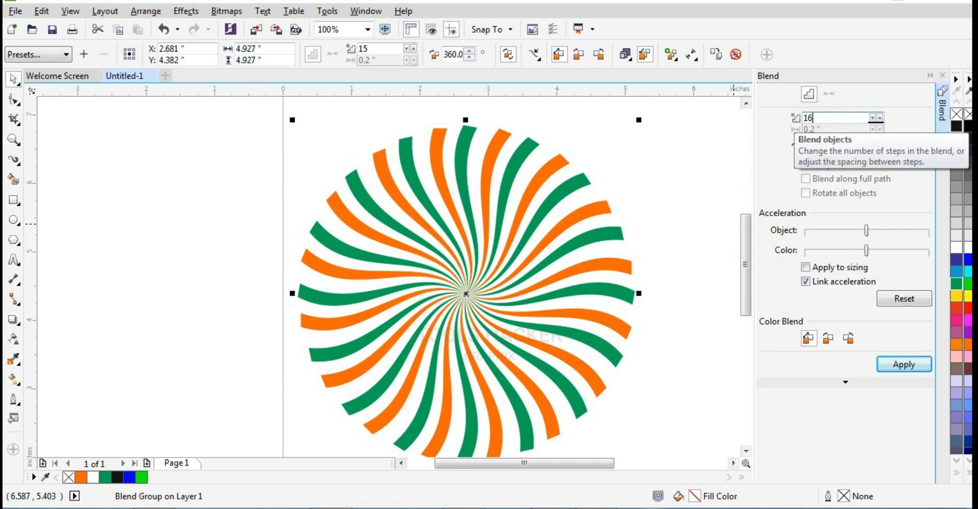
key(Return)
click(687, 265)
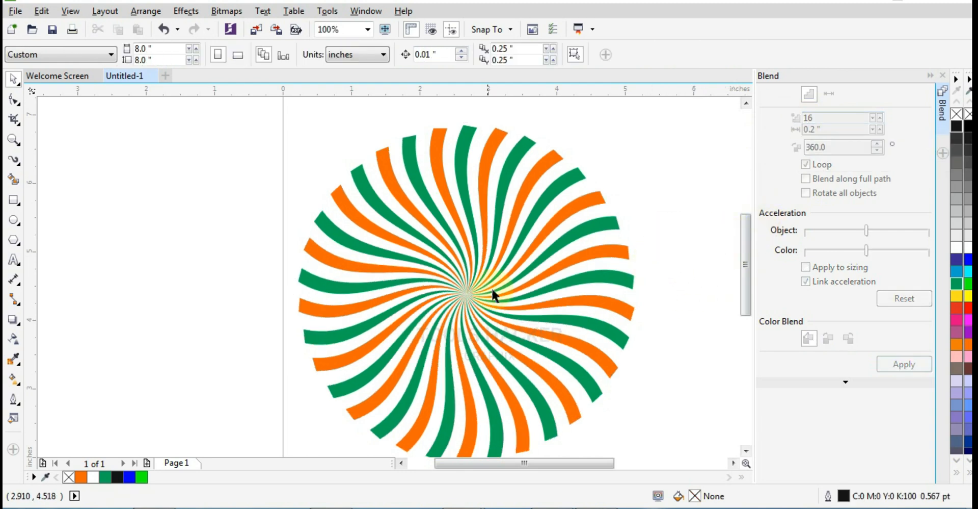
Draw a circle about 4.04 inches in diameter and centre it on the page
scroll(515, 243, down, 2)
scroll(500, 267, up, 2)
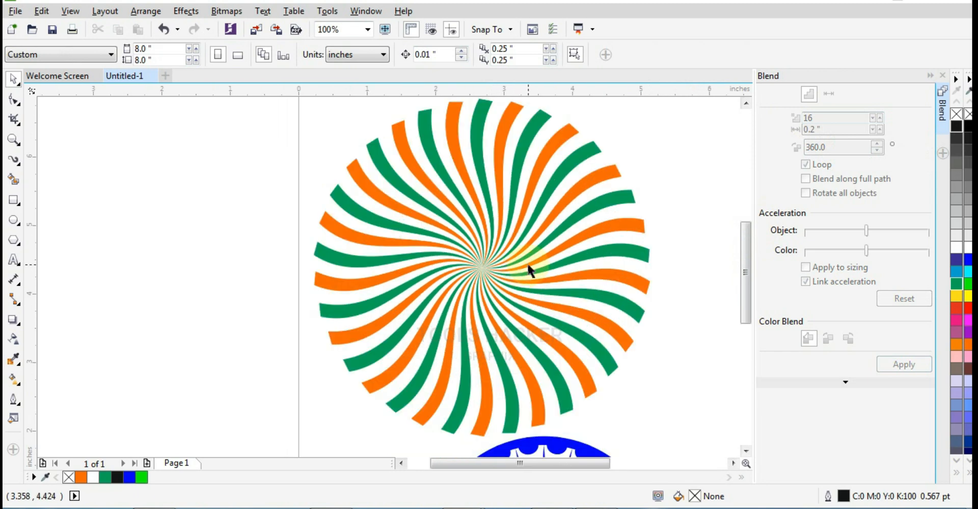
click(527, 261)
click(20, 224)
drag(176, 230, 284, 372)
click(14, 79)
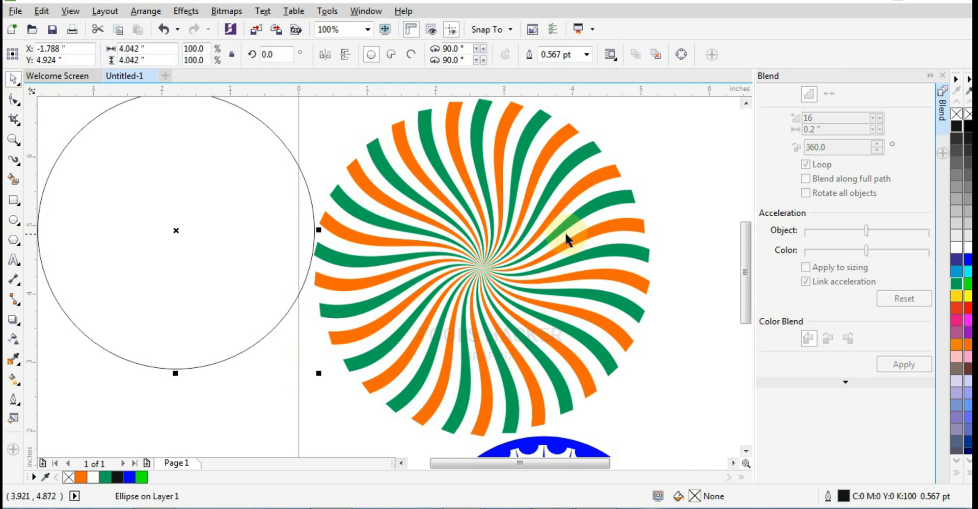
click(444, 248)
click(202, 237)
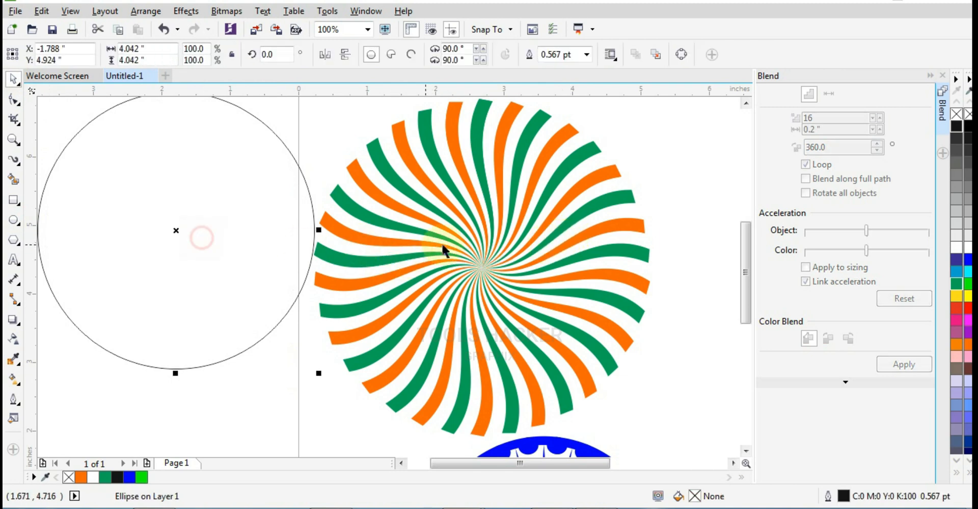
key(p)
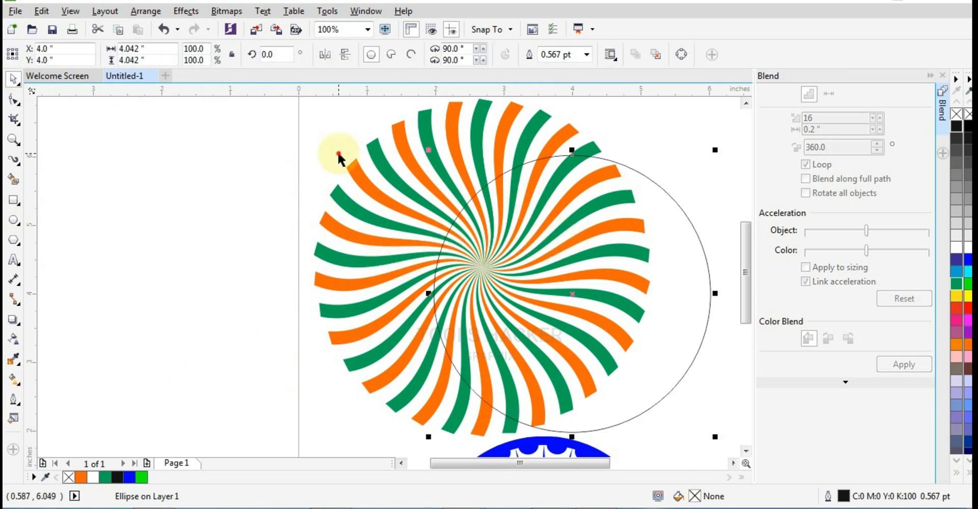
Group the blended tricolour swirl and shift it slightly towards the page's left edge
click(378, 159)
right_click(378, 159)
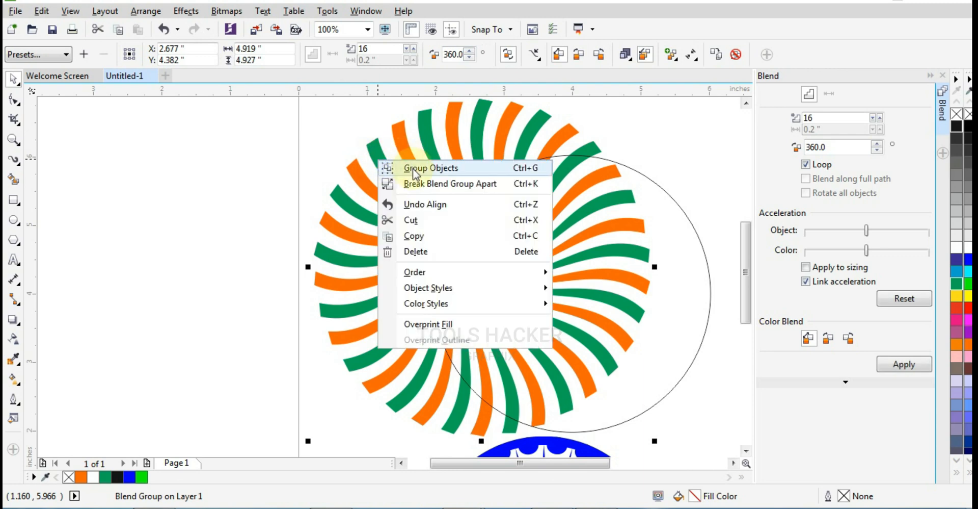
click(415, 173)
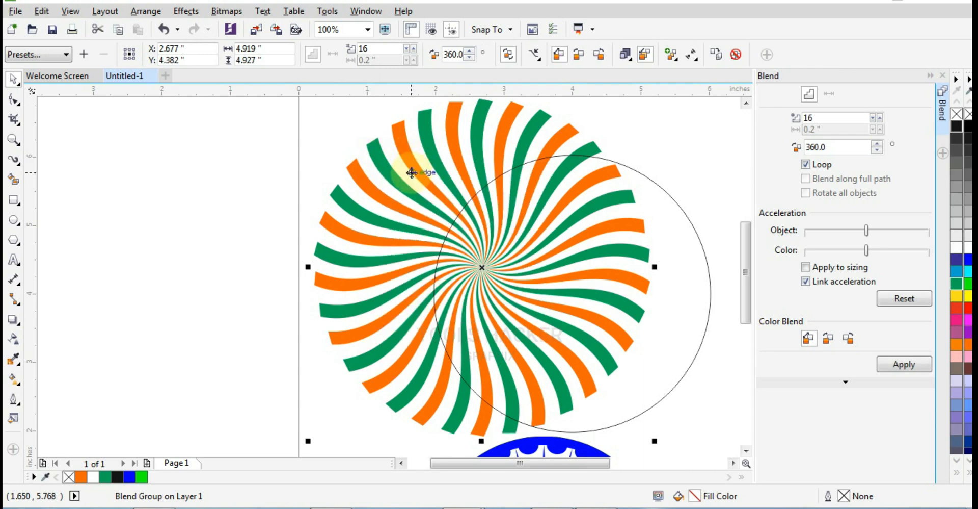
key(alt+c)
click(401, 168)
click(400, 165)
click(406, 188)
scroll(406, 189, down, 1)
drag(406, 179, 394, 184)
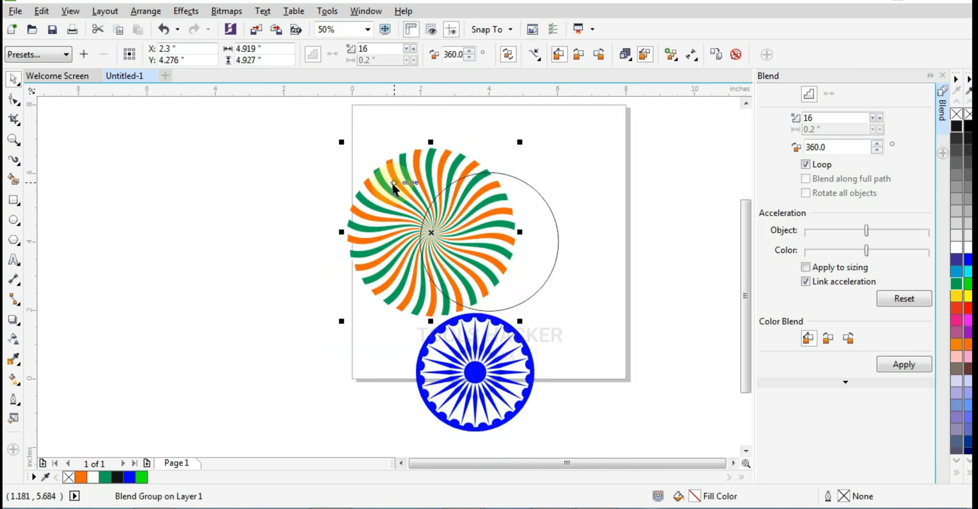
click(392, 182)
Move the swirl group off the page's left side and PowerClip it inside the circle
right_click(392, 182)
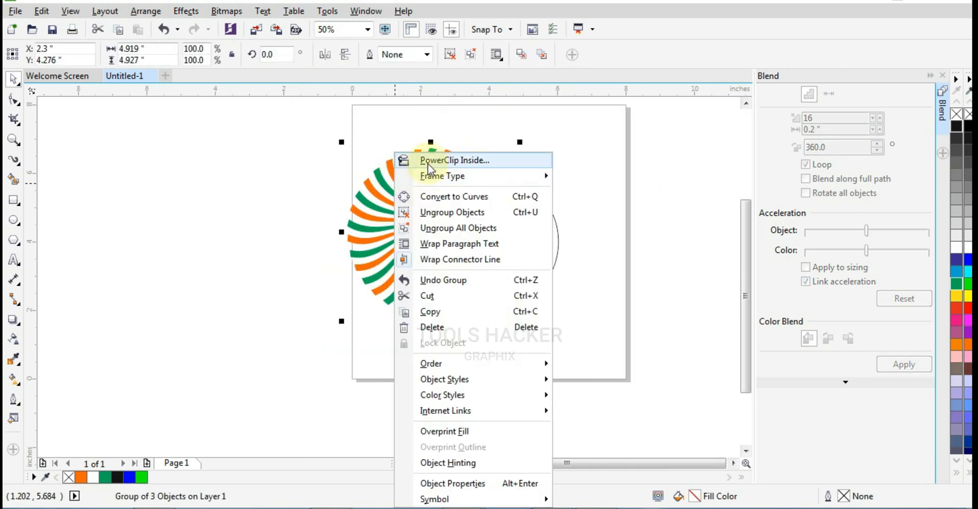
click(410, 157)
key(Escape)
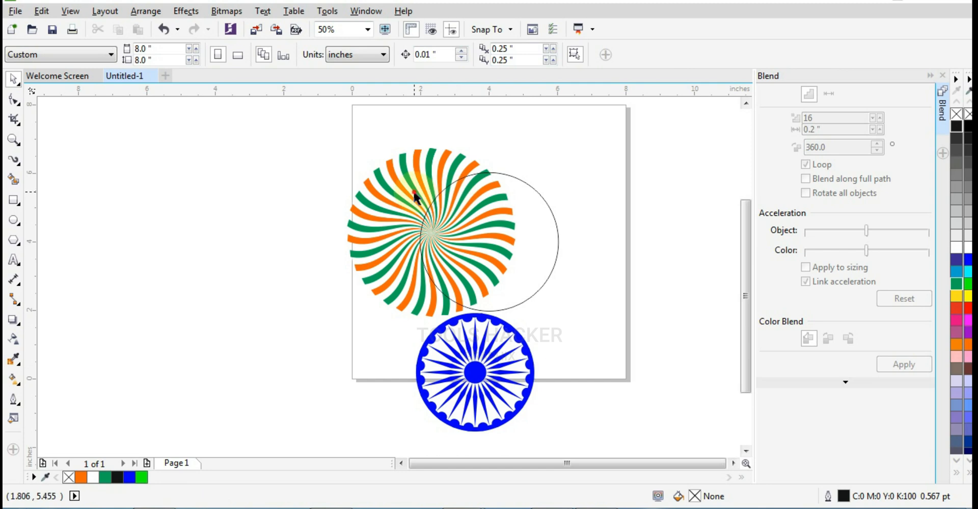
drag(415, 192, 220, 205)
right_click(221, 205)
click(281, 159)
click(439, 202)
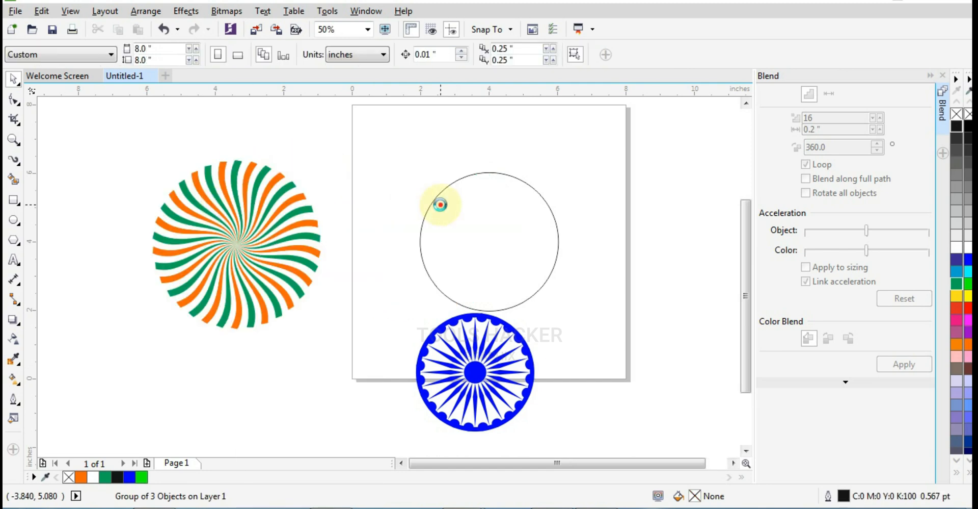
Edit the PowerClip contents and scale the swirl to about 84.4% around its centre so it just fills the circle
scroll(475, 221, up, 1)
double_click(475, 221)
click(508, 233)
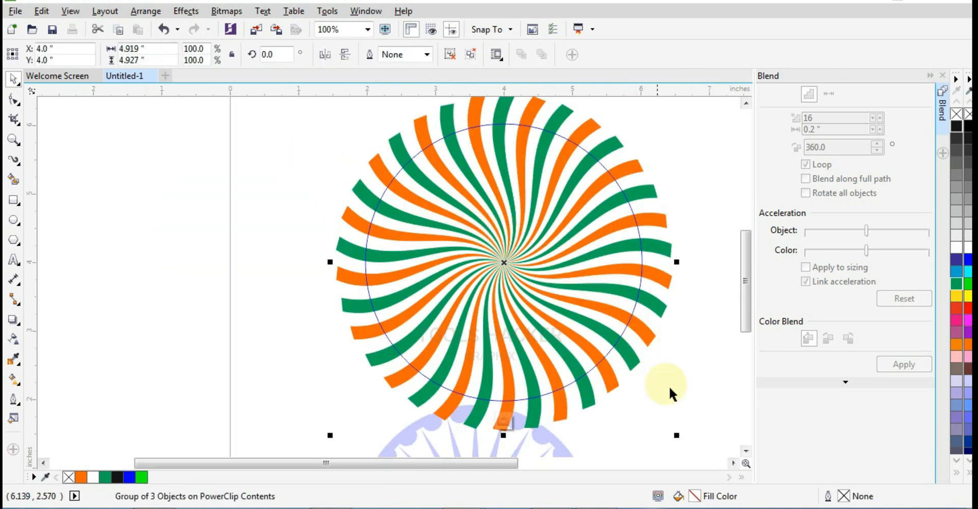
drag(679, 436, 653, 431)
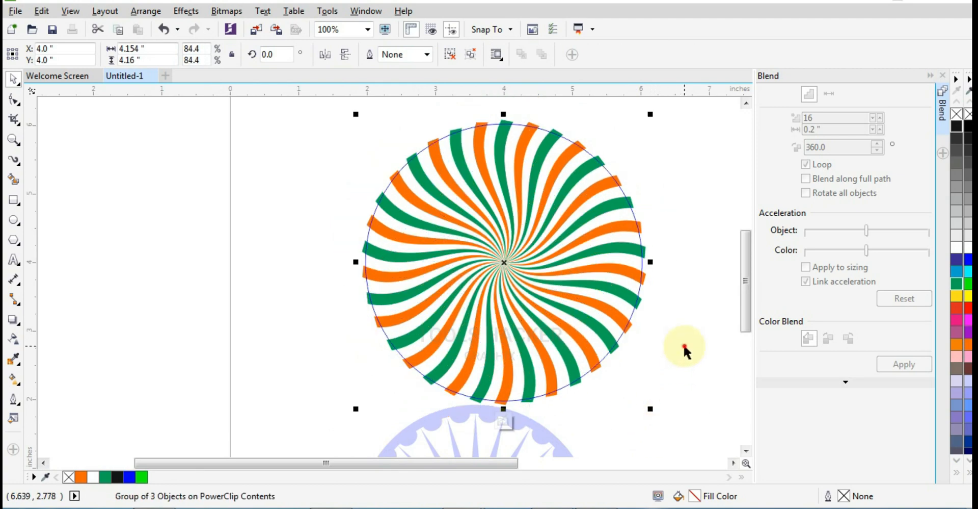
ctrl+click(685, 346)
click(681, 338)
Remove the outline from the circle containing the clipped swirl
click(601, 254)
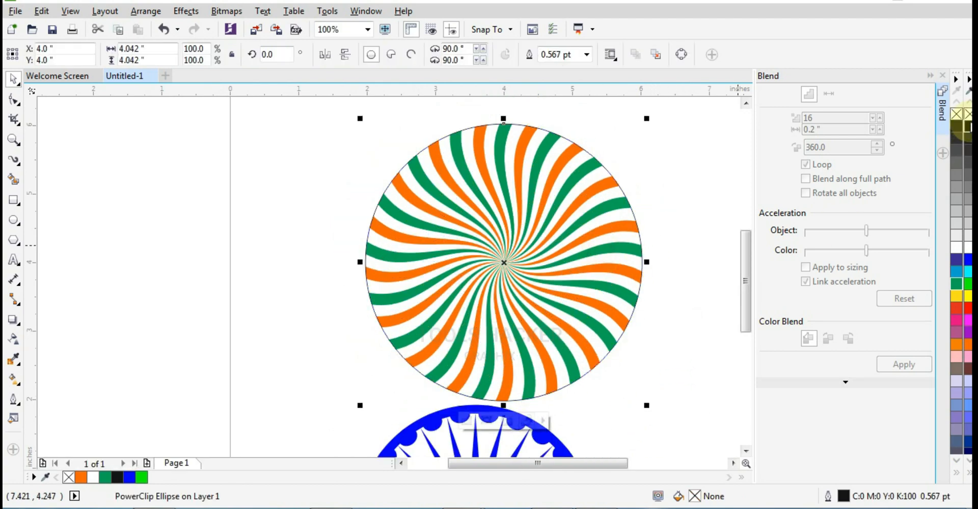
right_click(967, 125)
right_click(957, 114)
click(694, 246)
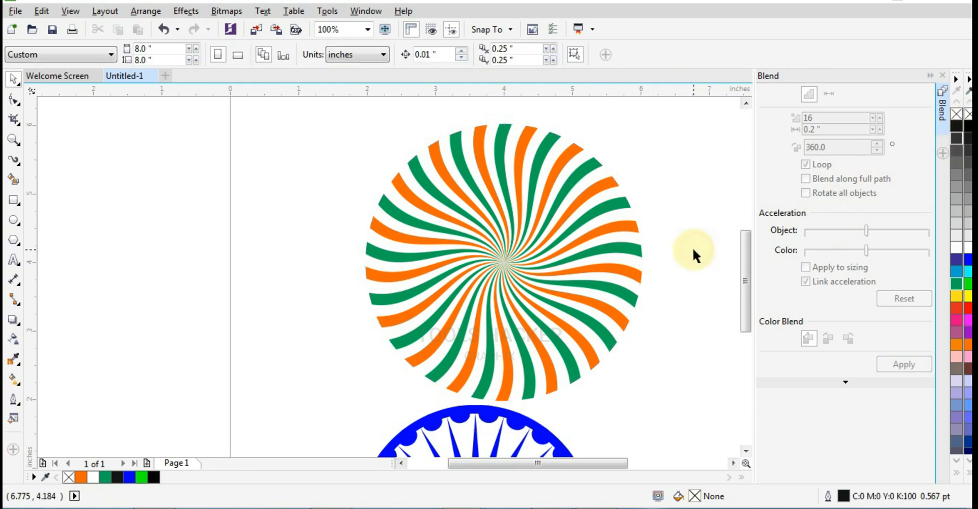
Draw a circle about 3.69 inches in diameter, centre it on the swirl and add a concentric copy scaled to 94%
click(13, 219)
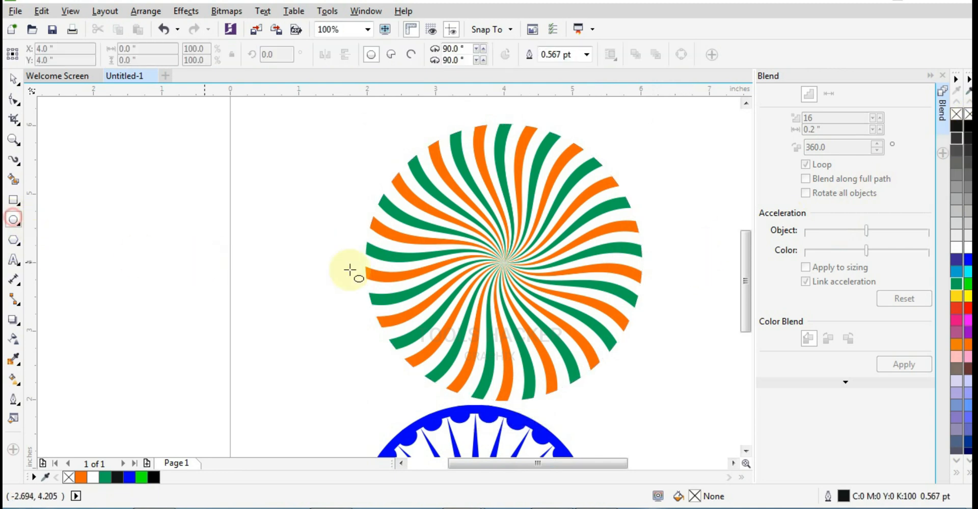
drag(407, 263, 535, 384)
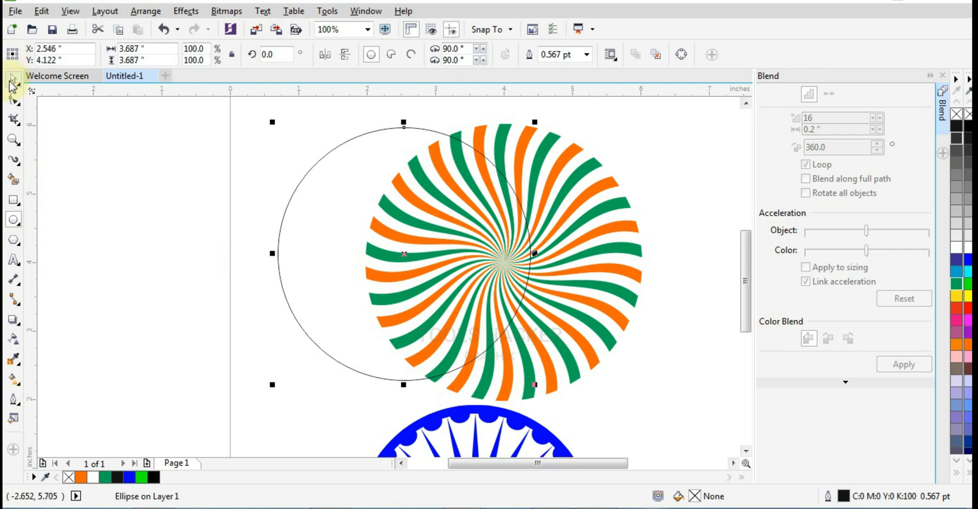
click(13, 80)
shift+click(576, 206)
key(c)
key(e)
click(675, 182)
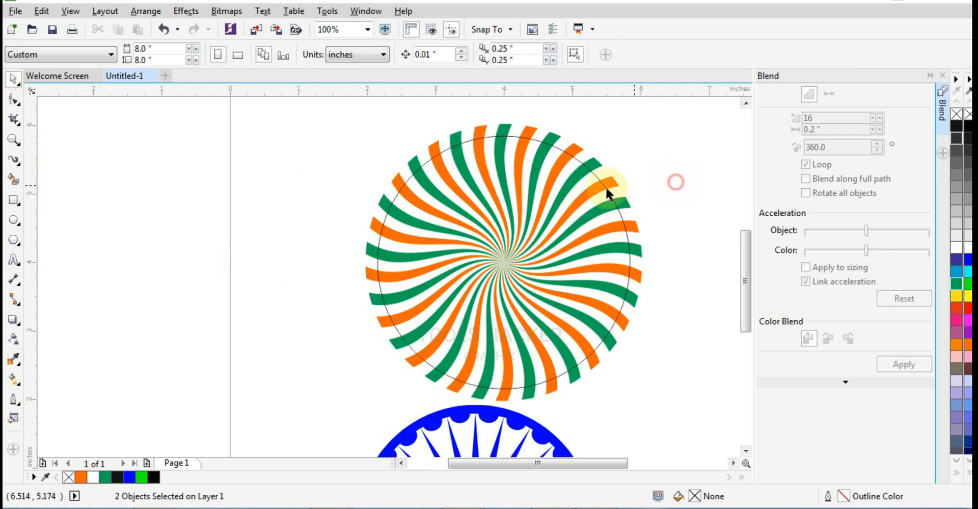
click(611, 188)
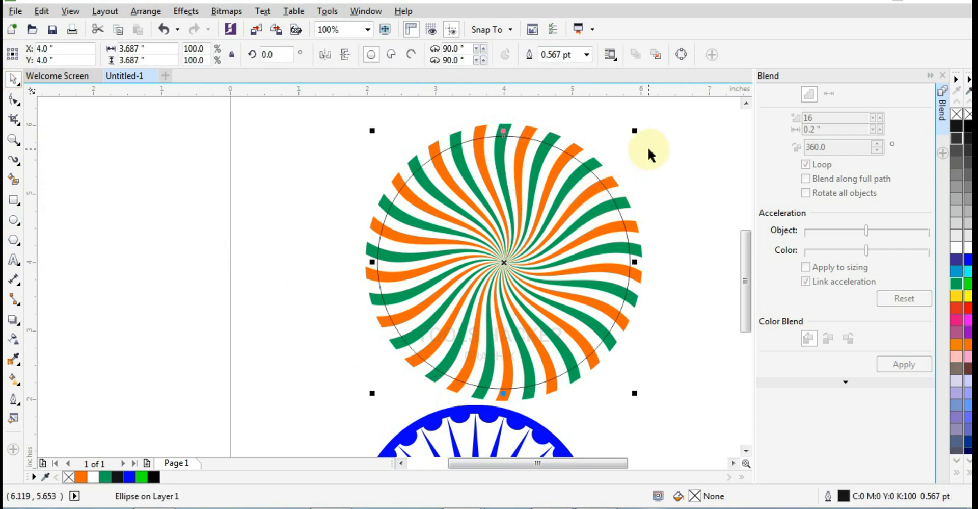
drag(635, 132, 627, 139)
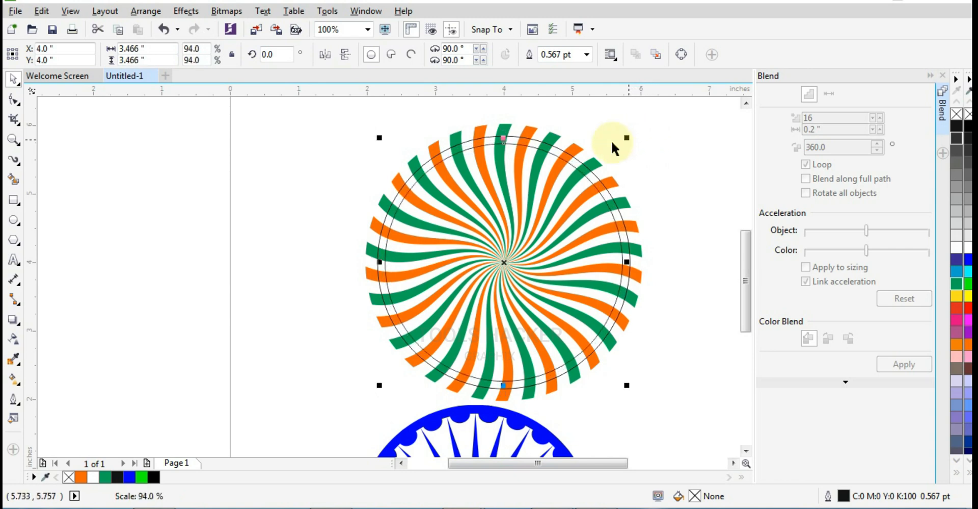
Combine the two concentric circles into a ring and fill it white with no outline
click(551, 152)
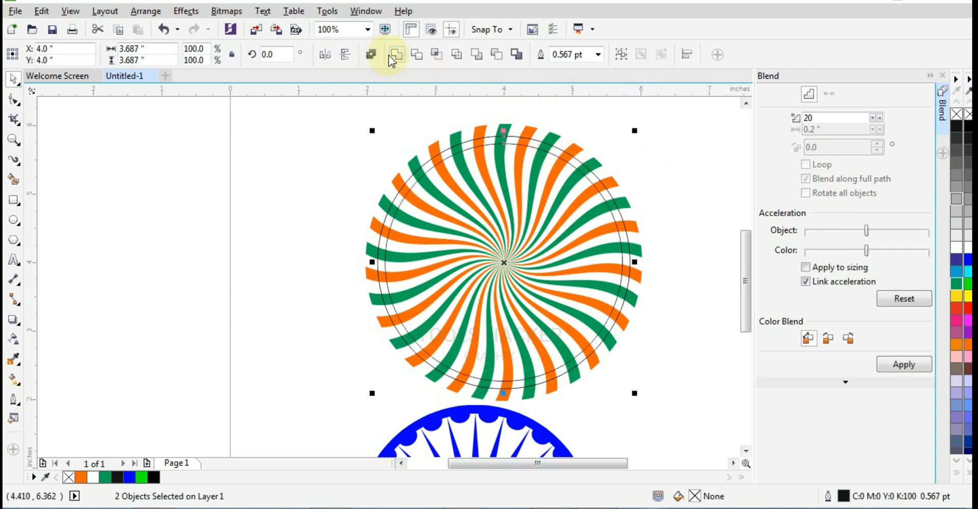
click(372, 55)
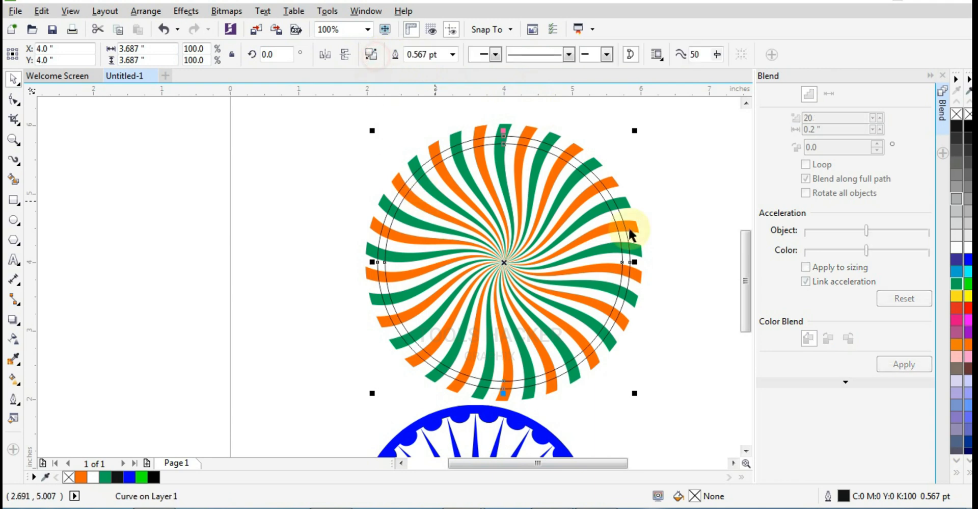
click(970, 249)
right_click(957, 115)
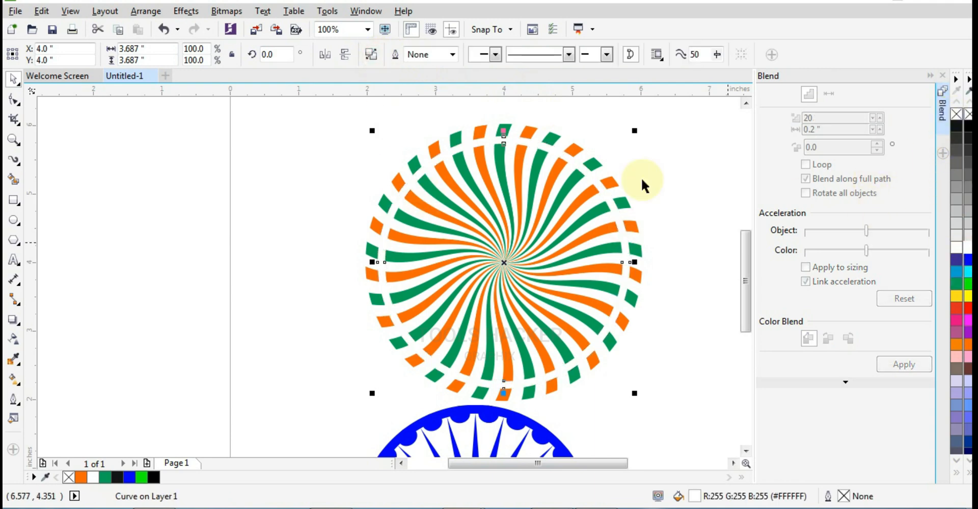
Convert the white ring to a 300 dpi CMYK bitmap with anti-aliasing and a transparent background
key(alt+b)
key(Return)
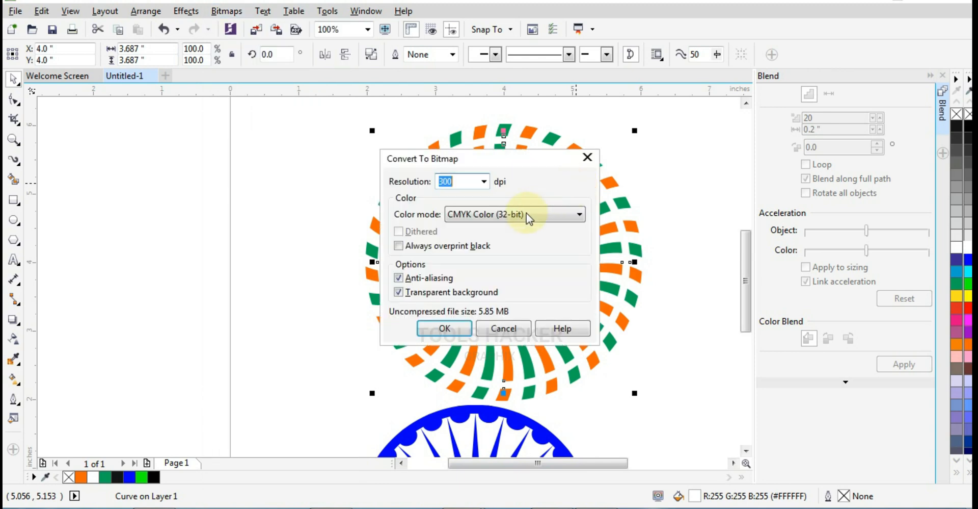
click(444, 328)
Apply a Gaussian Blur with a radius of 23 pixels to the white ring bitmap
click(184, 11)
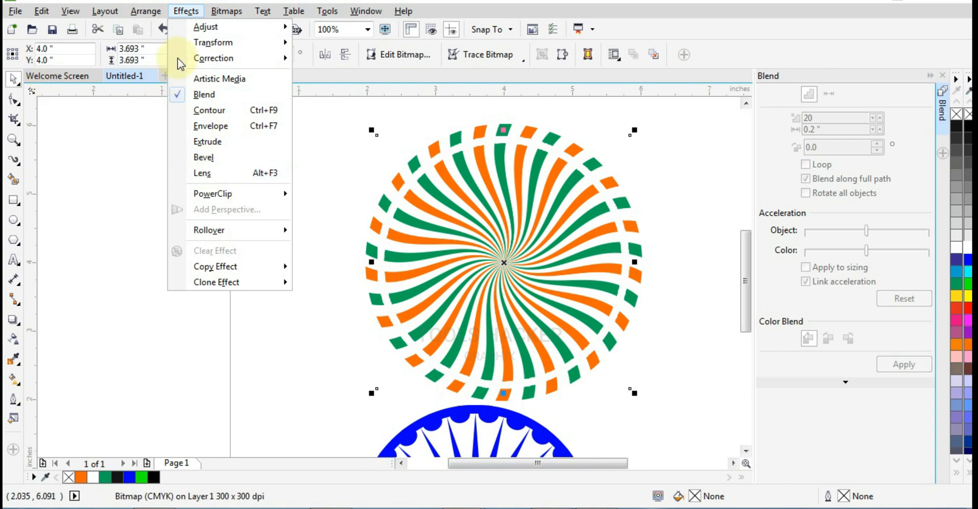
mouse_move(227, 13)
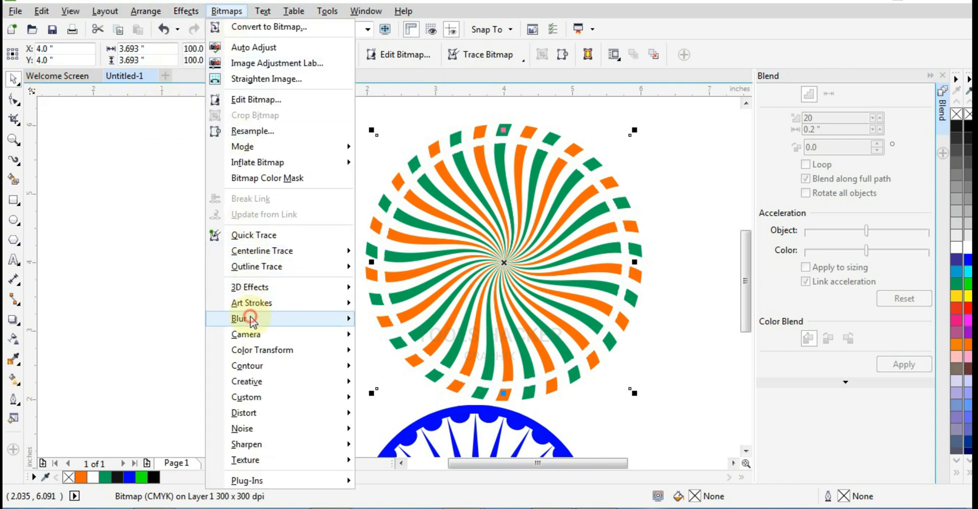
mouse_move(252, 320)
click(379, 334)
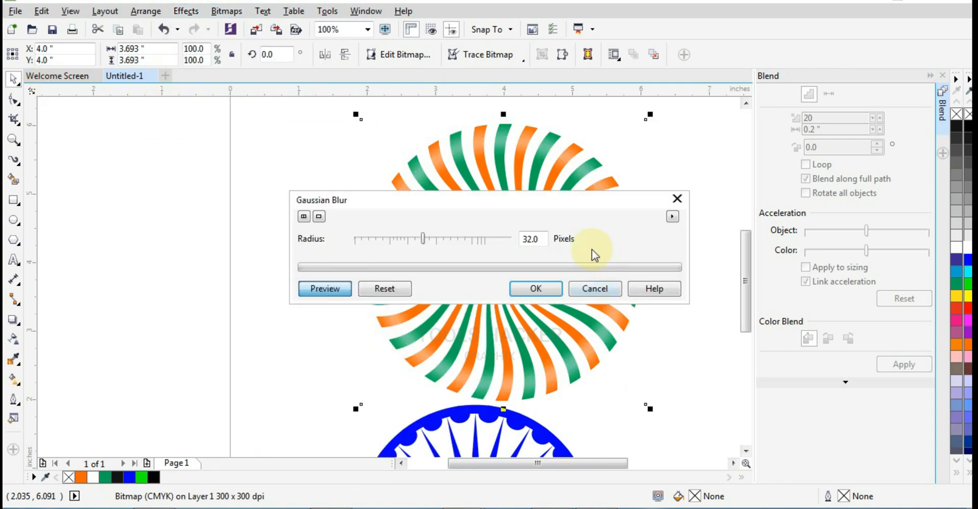
drag(511, 210, 568, 275)
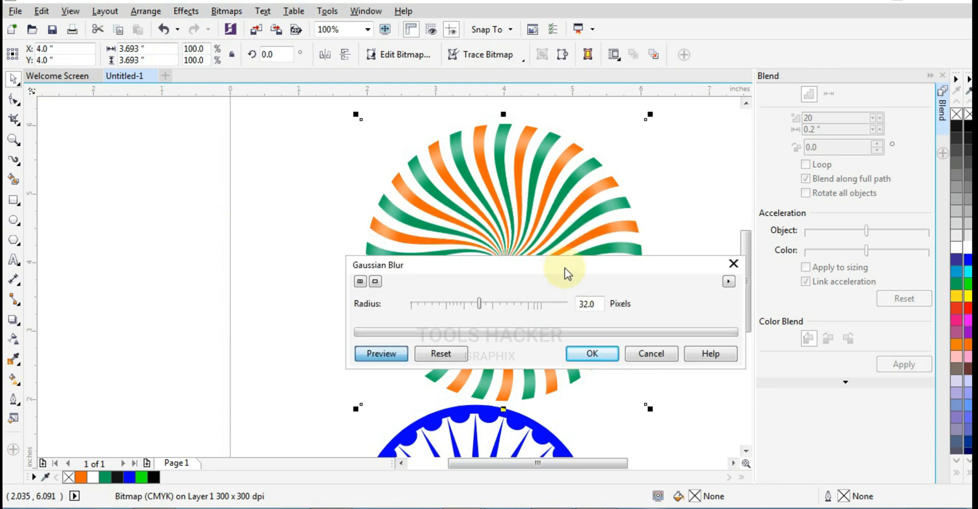
click(479, 305)
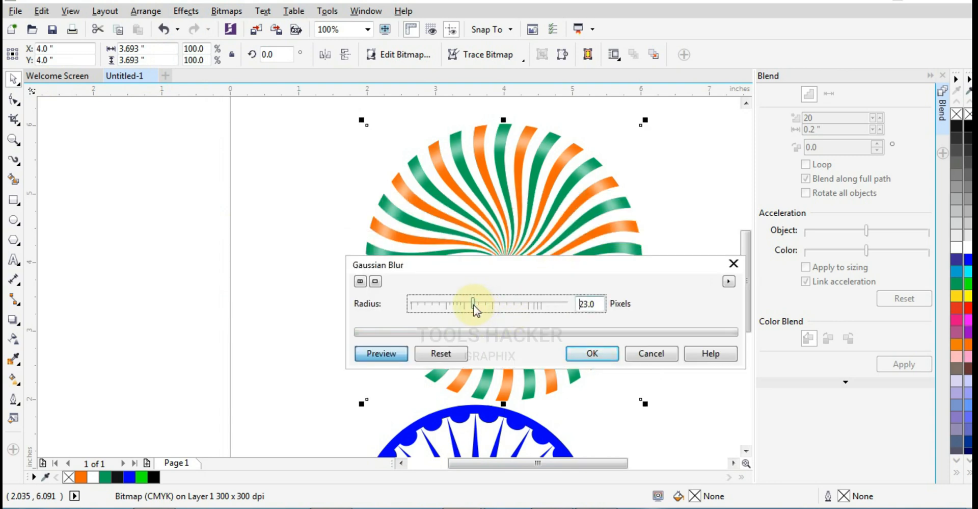
click(587, 352)
click(669, 271)
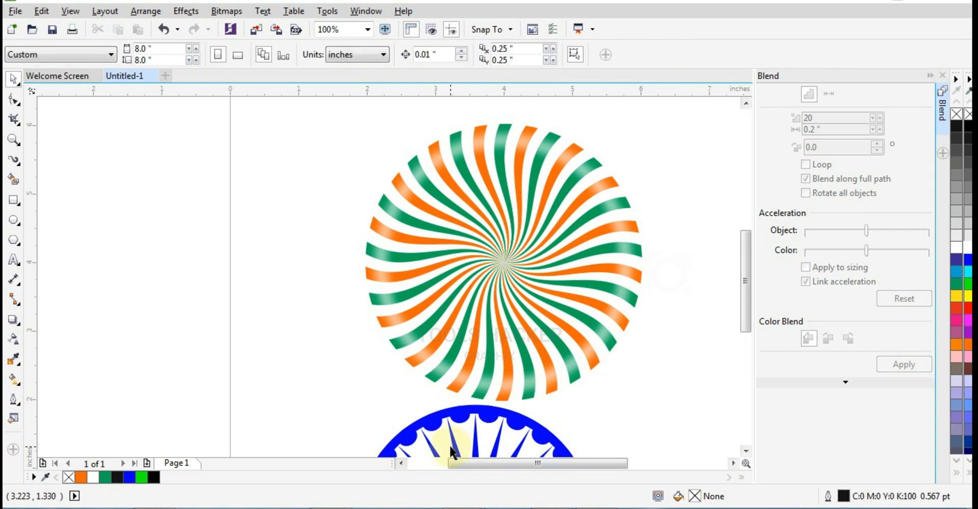
Move the blue Ashoka Chakra wheel onto the ribbon swirl, centred at X 4.0 and Y 4.0 inches
scroll(509, 376, down, 2)
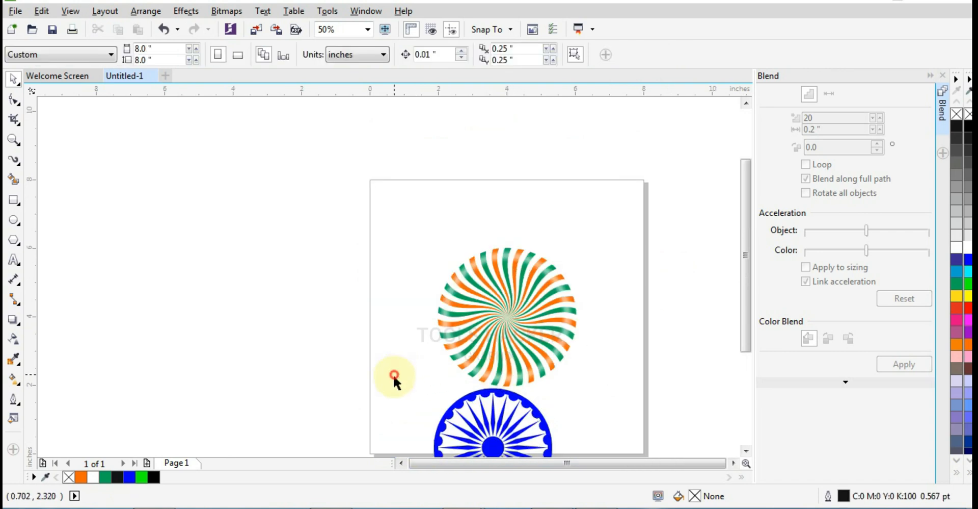
scroll(394, 377, down, 1)
click(550, 447)
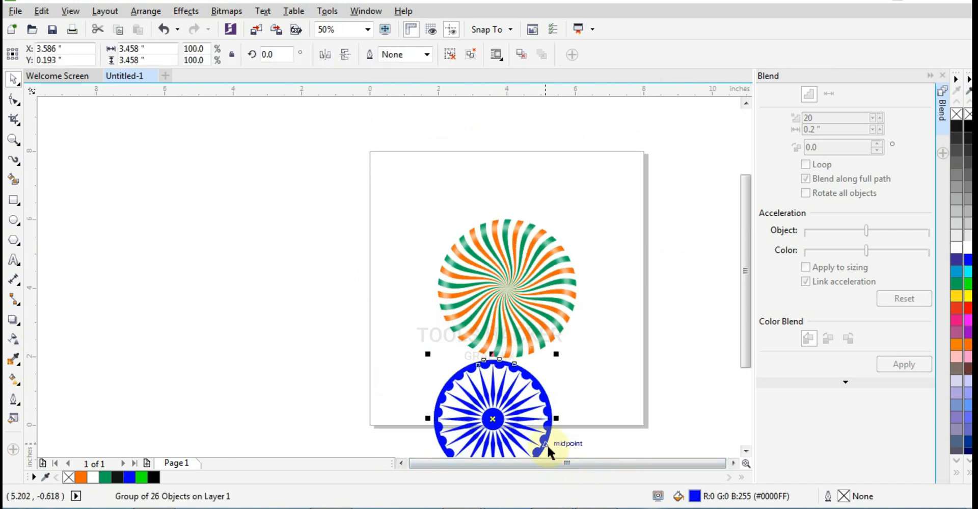
drag(548, 445, 513, 360)
Bring the blue wheel in front of the ribbons and scale it to about 54.5% around its centre
scroll(509, 322, up, 2)
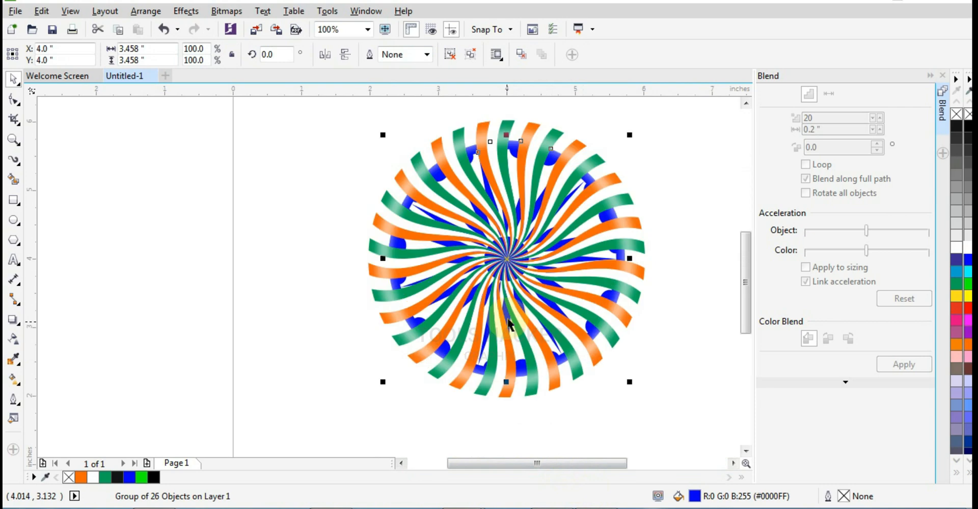
key(shift+Page_Up)
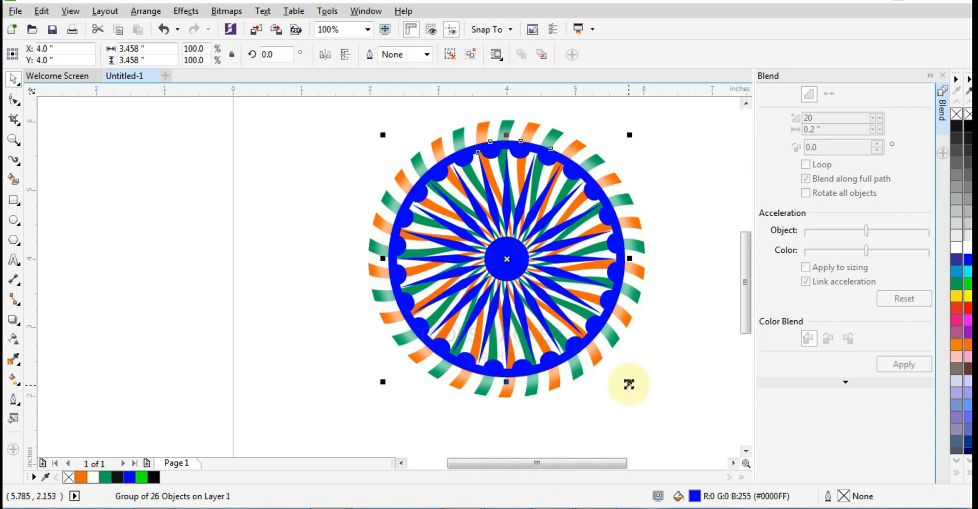
drag(629, 384, 576, 372)
click(656, 347)
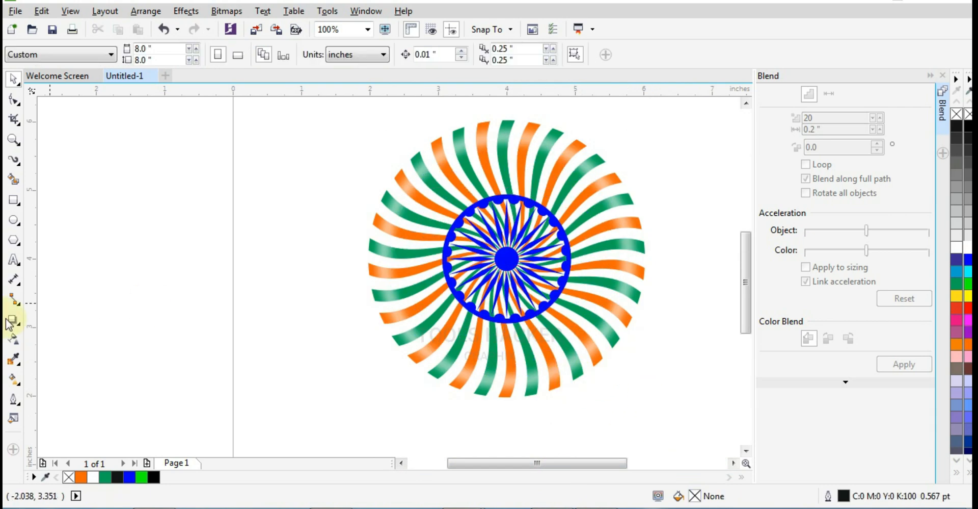
Draw a circle about 1.44 inches in diameter and centre it on the blue wheel
click(14, 224)
drag(250, 295, 267, 343)
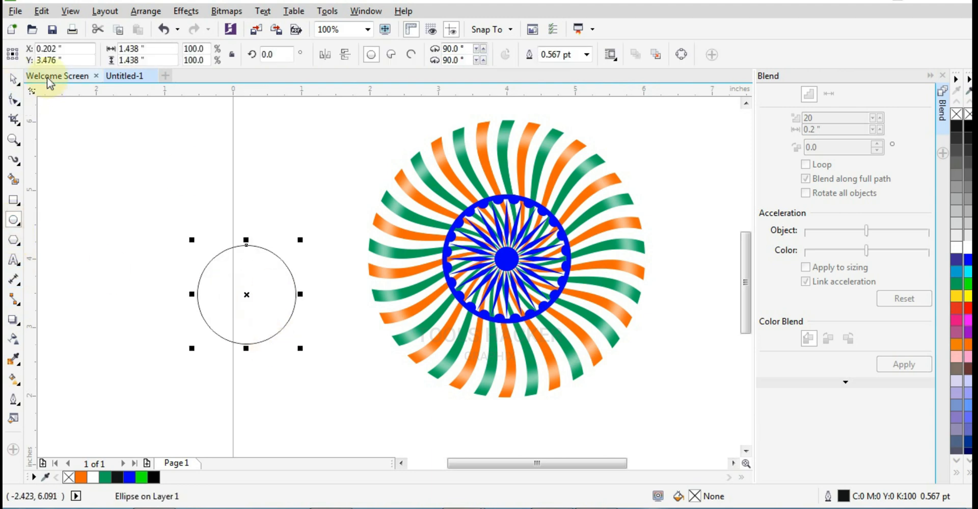
click(14, 78)
shift+click(507, 258)
key(c)
key(e)
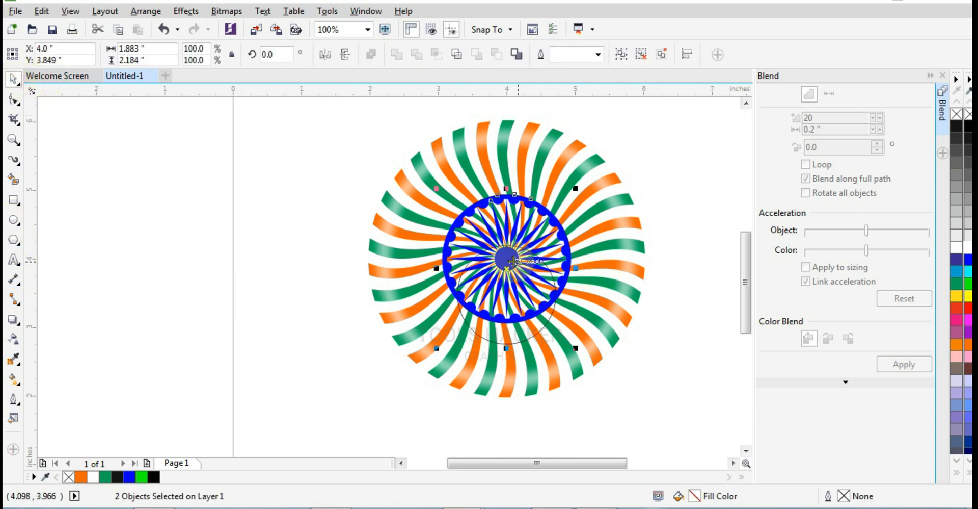
click(665, 304)
click(544, 285)
scroll(547, 286, up, 2)
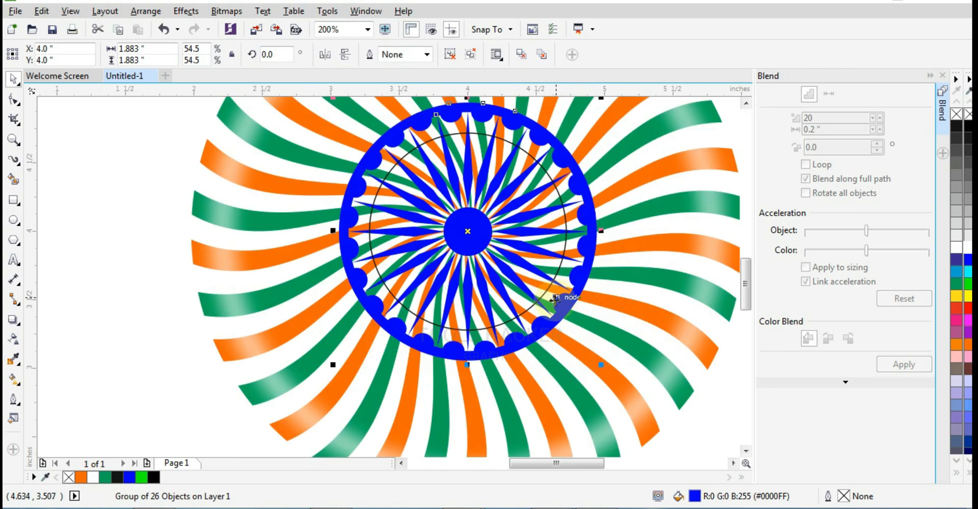
click(553, 300)
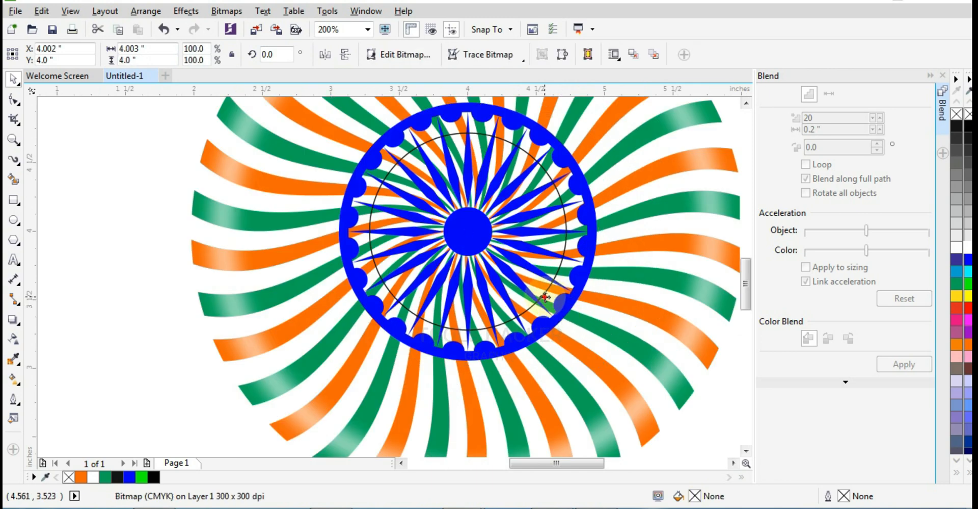
drag(554, 320, 567, 340)
scroll(627, 323, down, 4)
key(ctrl+z)
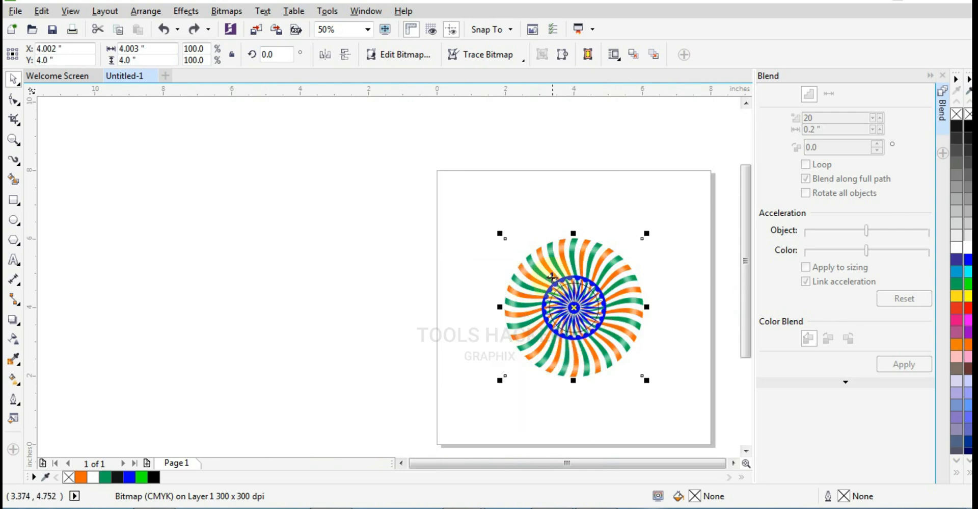
Move the blurred ring bitmap off the design and PowerClip it inside the circle containing the ribbon swirl
drag(546, 263, 403, 284)
right_click(404, 283)
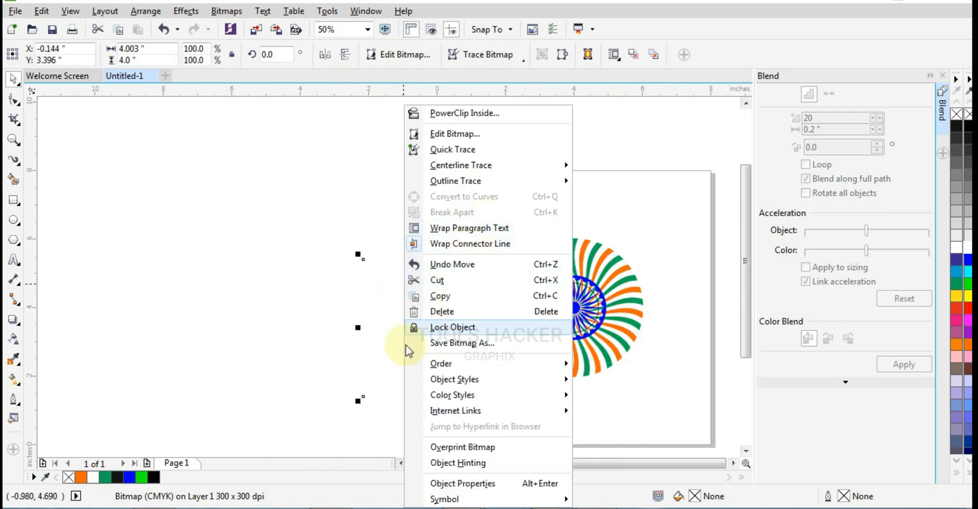
click(382, 339)
drag(390, 329, 338, 338)
right_click(339, 329)
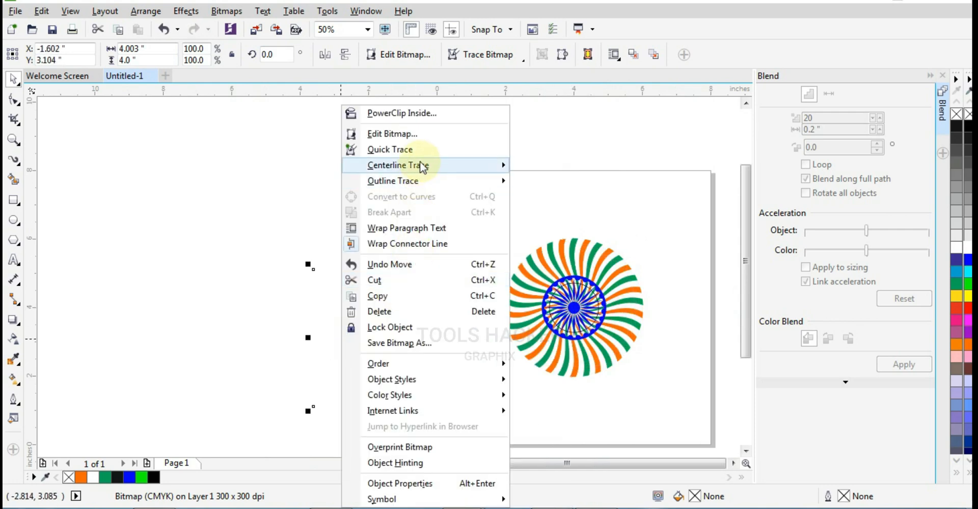
click(424, 116)
click(564, 248)
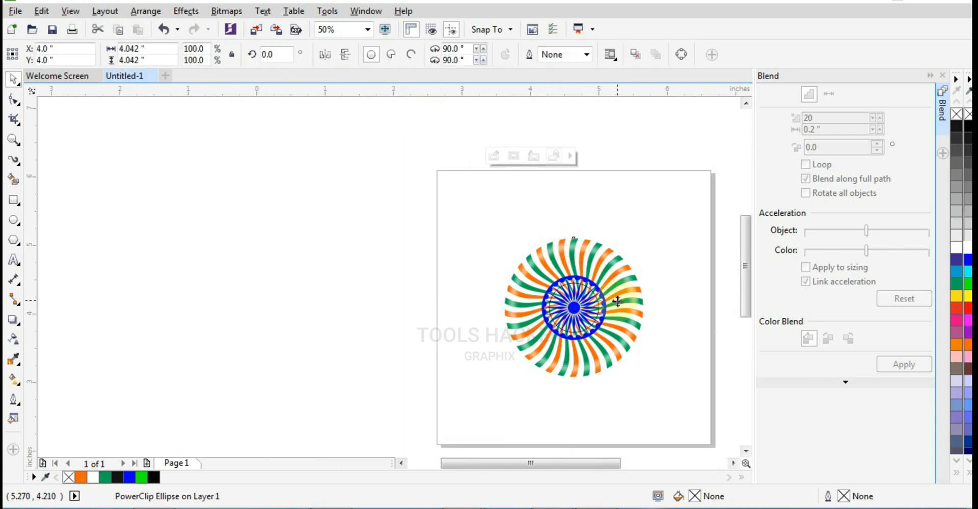
Fill the small circle over the wheel with white and remove its outline
scroll(618, 301, up, 1)
click(581, 300)
scroll(574, 303, up, 1)
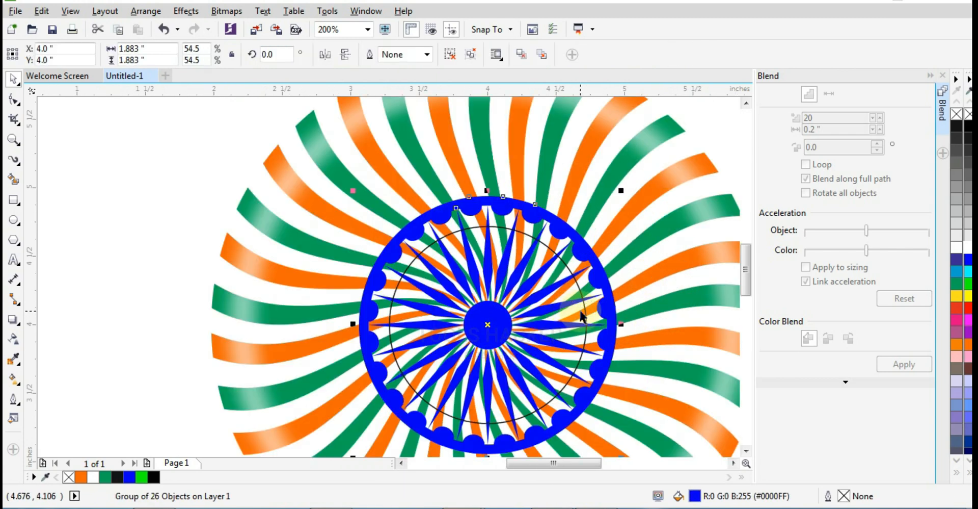
click(586, 320)
click(968, 248)
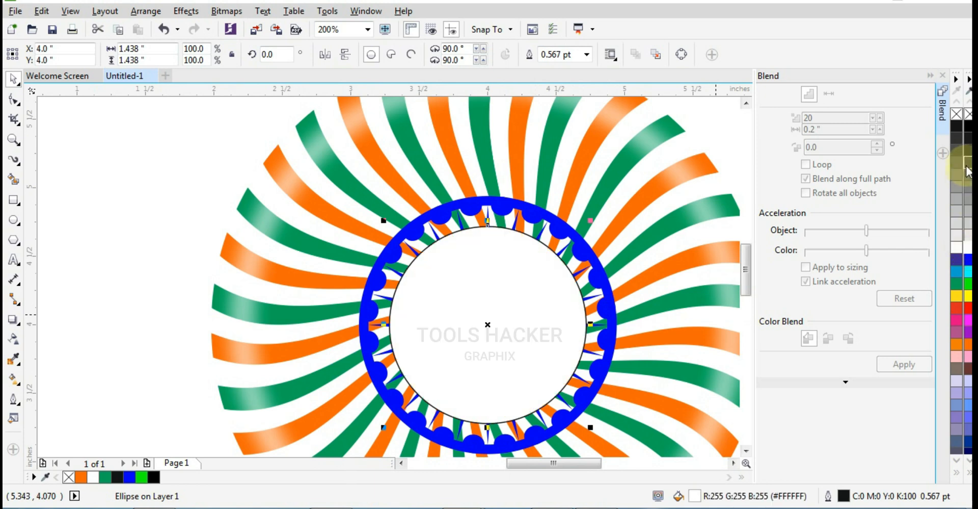
right_click(968, 113)
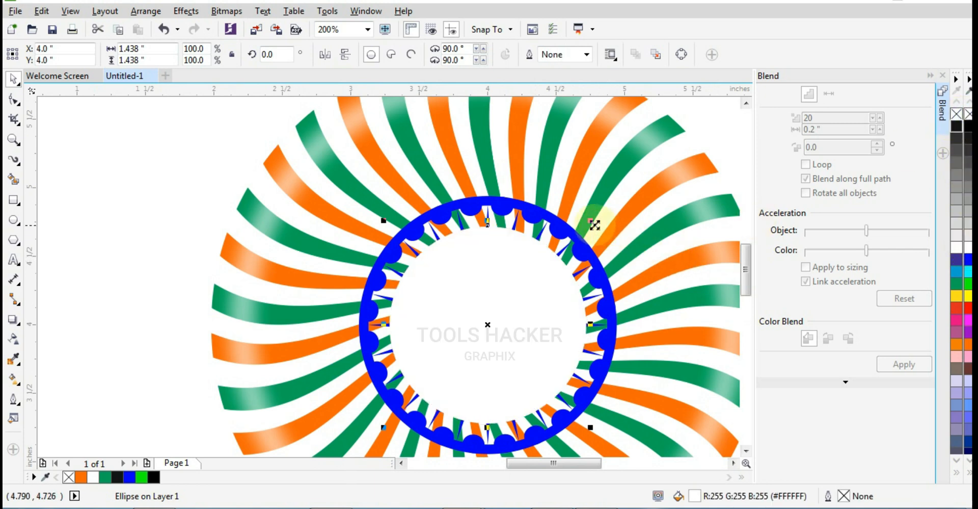
Enlarge the white circle to about 1.81 inches around its centre and bring the blue wheel in front of it
drag(590, 220, 632, 196)
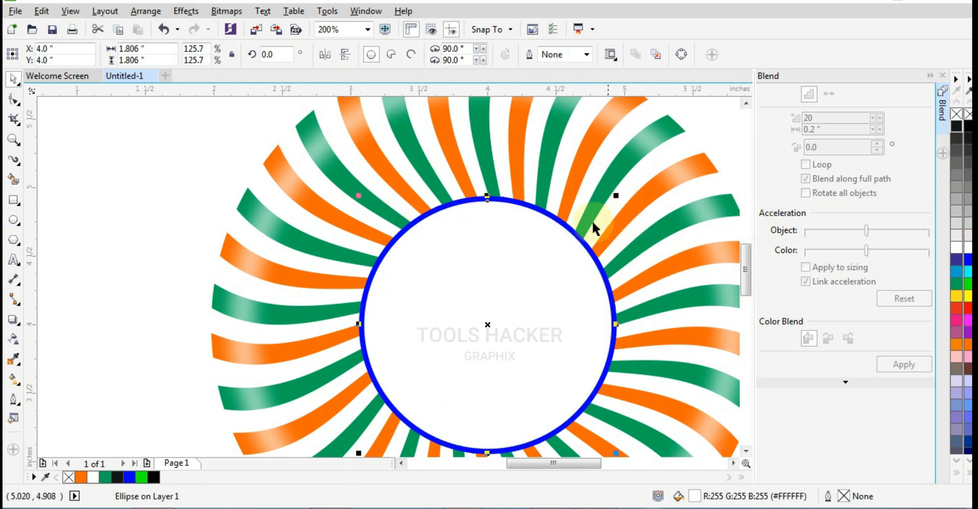
click(561, 248)
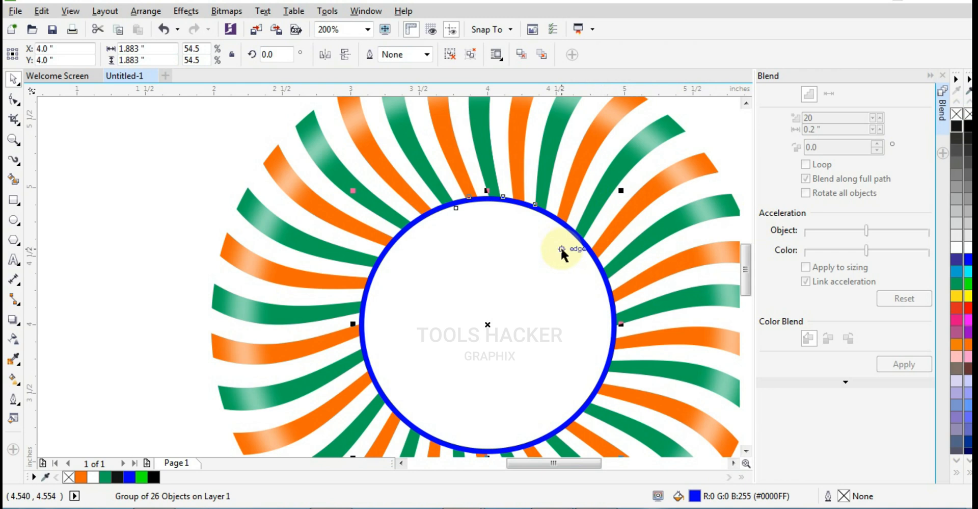
key(shift+Page_Up)
Group the blue wheel with its white backing circle and scale the group to about 79% around its centre
scroll(551, 298, down, 2)
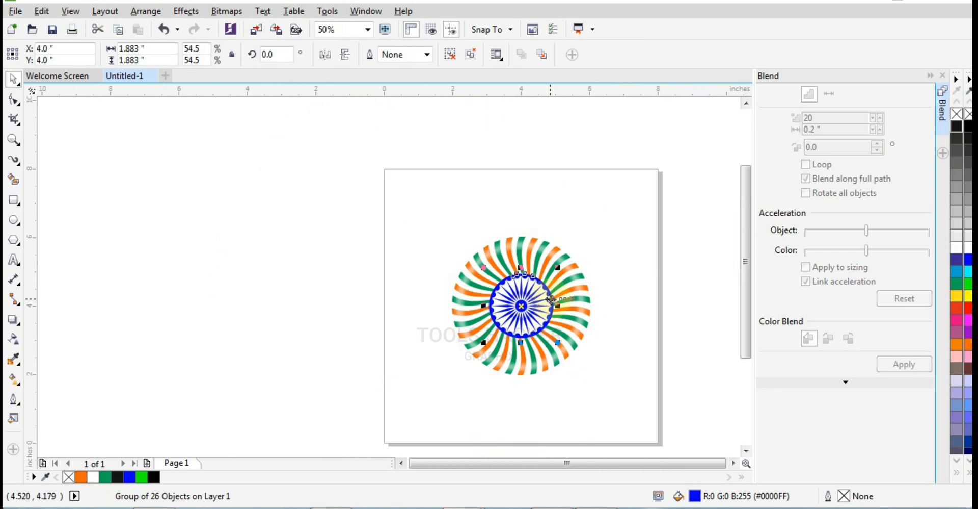
drag(417, 244, 617, 334)
scroll(512, 332, up, 1)
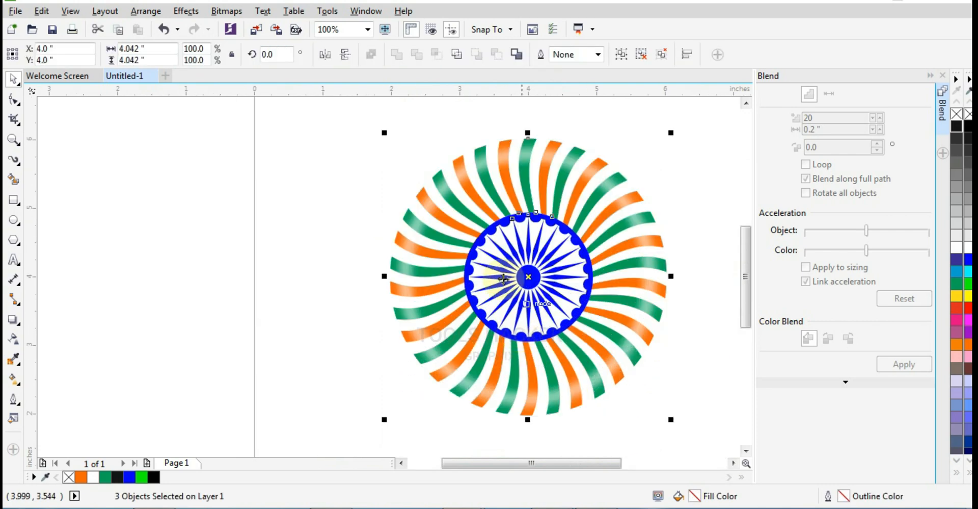
drag(438, 203, 605, 357)
key(ctrl+g)
scroll(559, 315, up, 1)
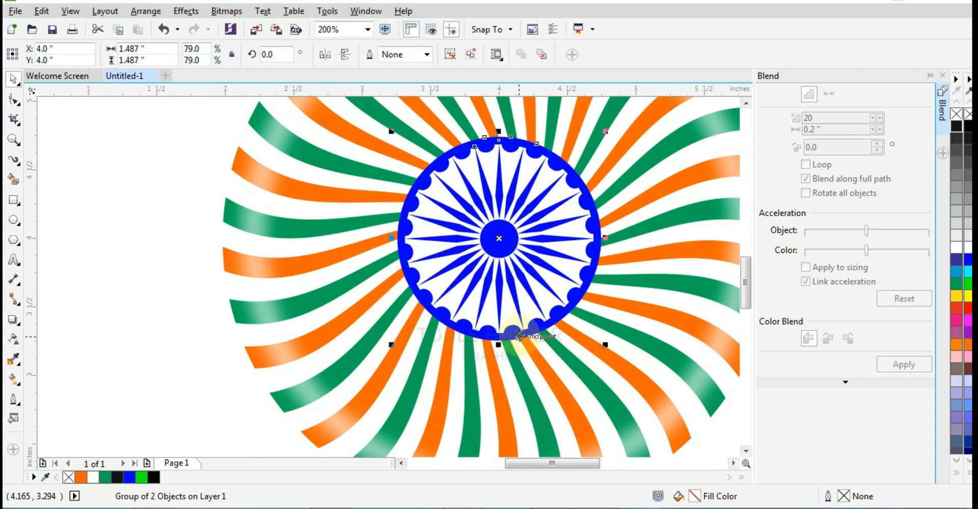
Add a centred drop shadow to the wheel group with zero offset, opacity 50 and feathering 15
click(11, 320)
click(40, 318)
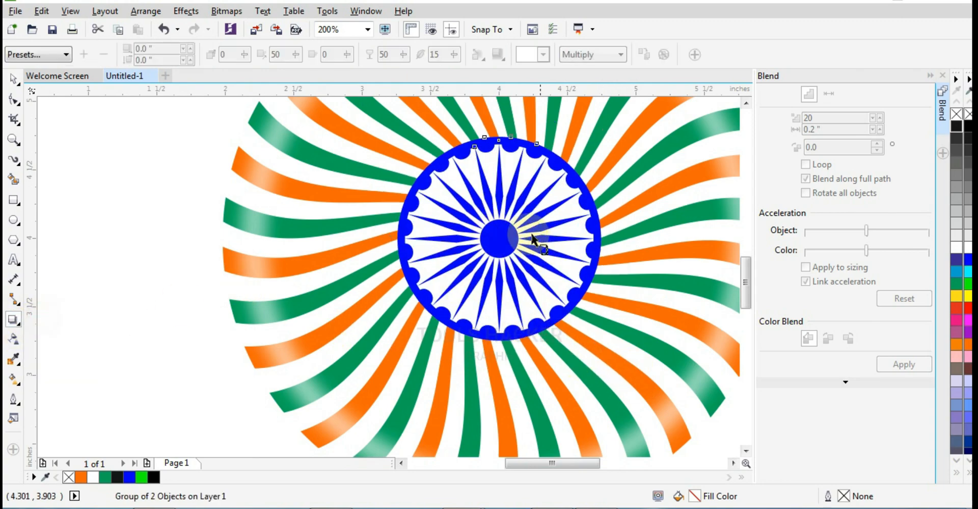
drag(499, 237, 499, 238)
Group the ribbon swirl with the shadowed wheel and scale the whole group to about 120% around its centre
scroll(507, 250, down, 2)
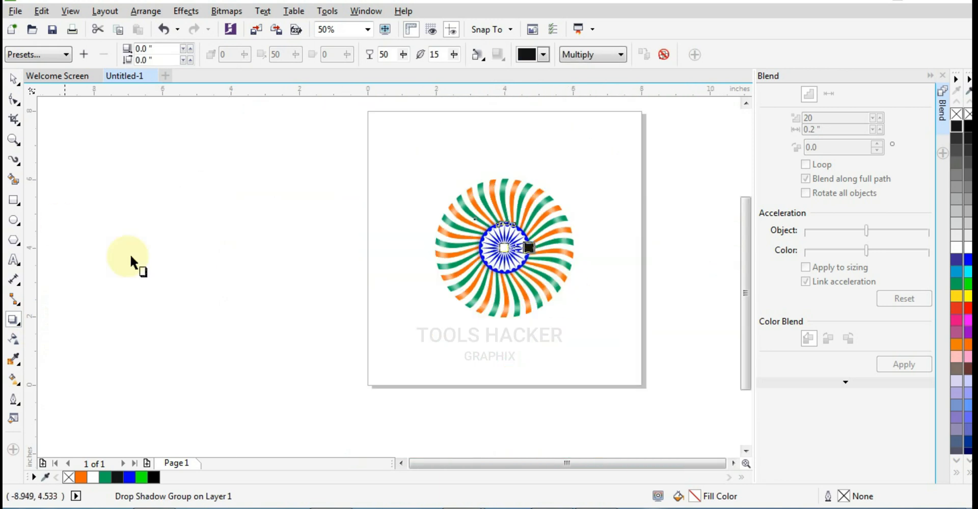
click(13, 79)
drag(376, 147, 631, 336)
key(ctrl+g)
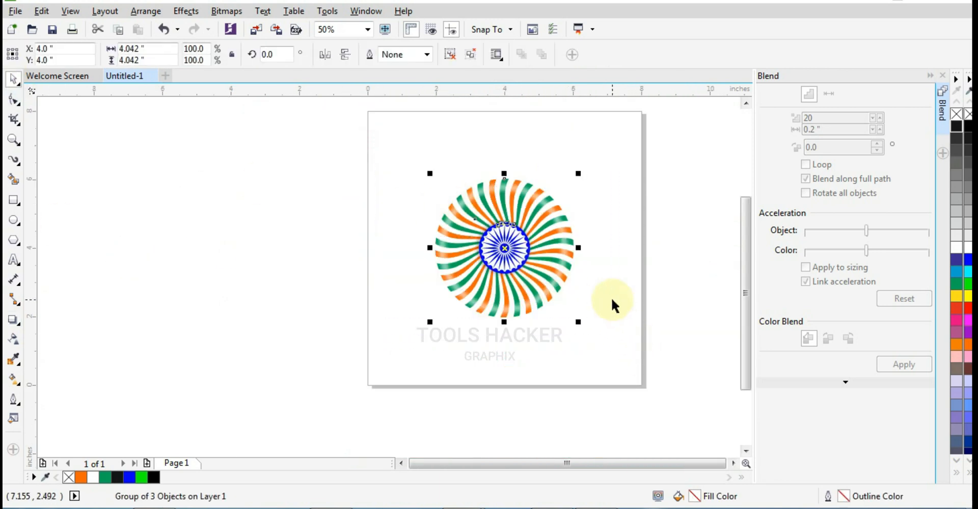
scroll(530, 268, up, 2)
scroll(561, 337, down, 2)
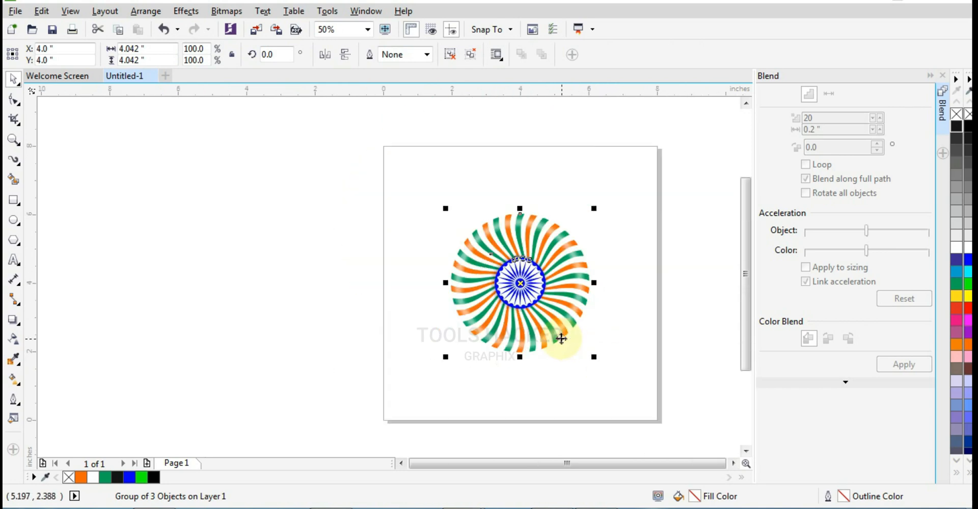
drag(592, 359, 607, 375)
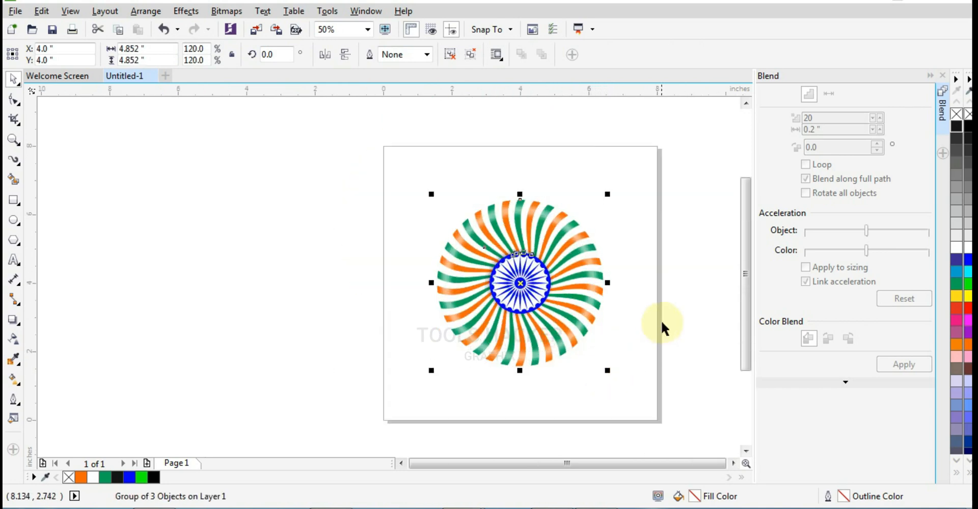
click(661, 321)
Draw an ellipse about 5.69 by 0.96 inches across the swirl's lower edge, filled black without an outline
click(14, 220)
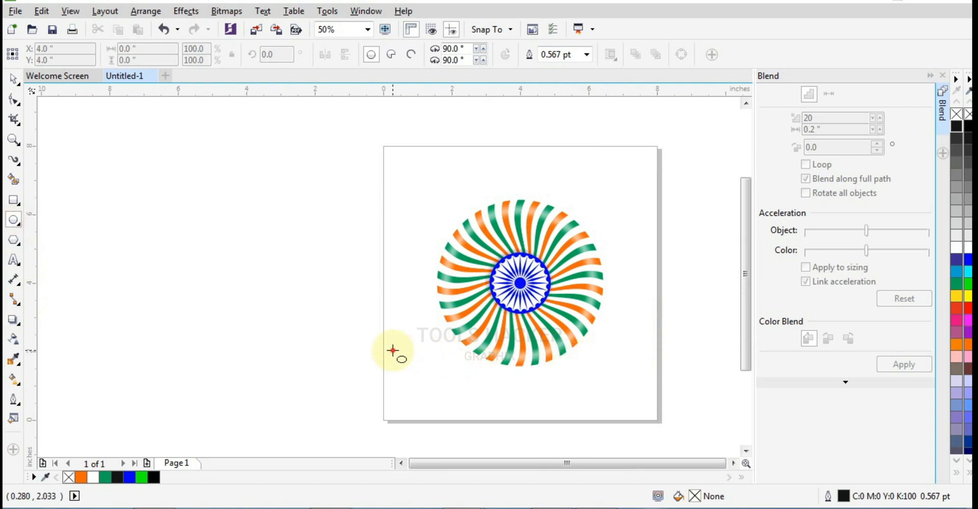
drag(393, 350, 589, 383)
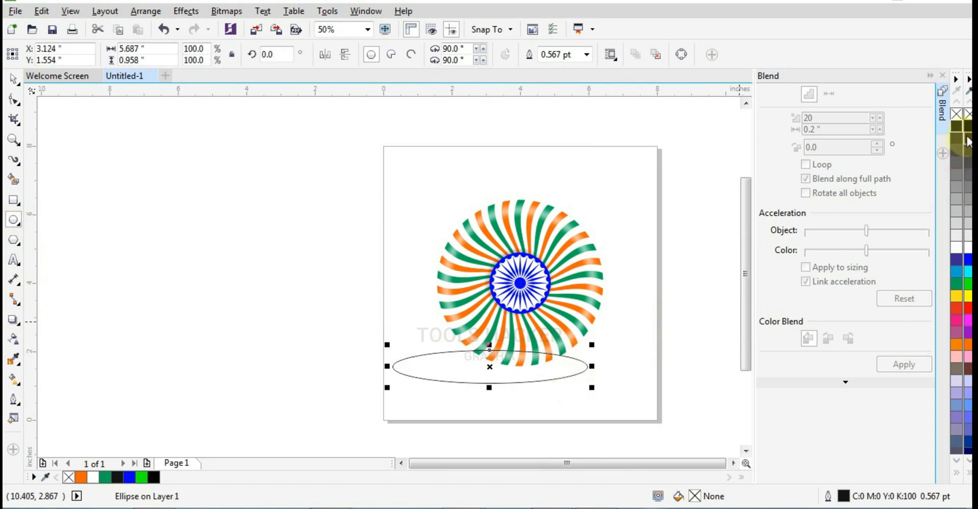
click(963, 126)
right_click(968, 114)
click(13, 79)
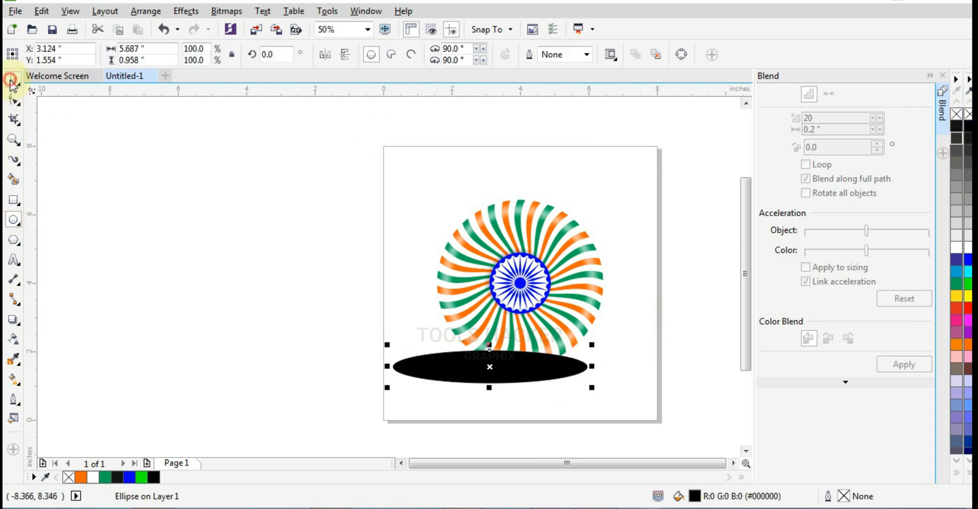
Apply an elliptical fountain transparency to the black ellipse so it fades outwards like a soft shadow
click(13, 337)
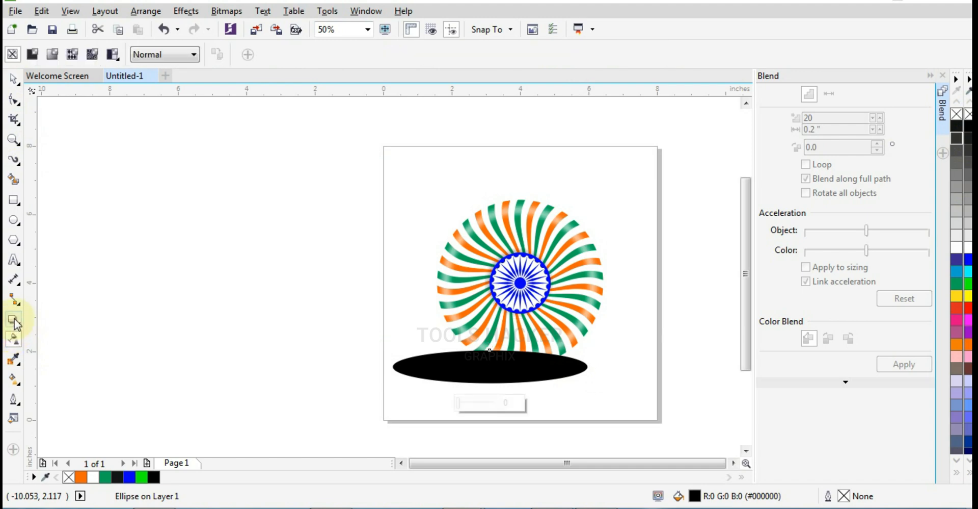
click(53, 55)
click(280, 54)
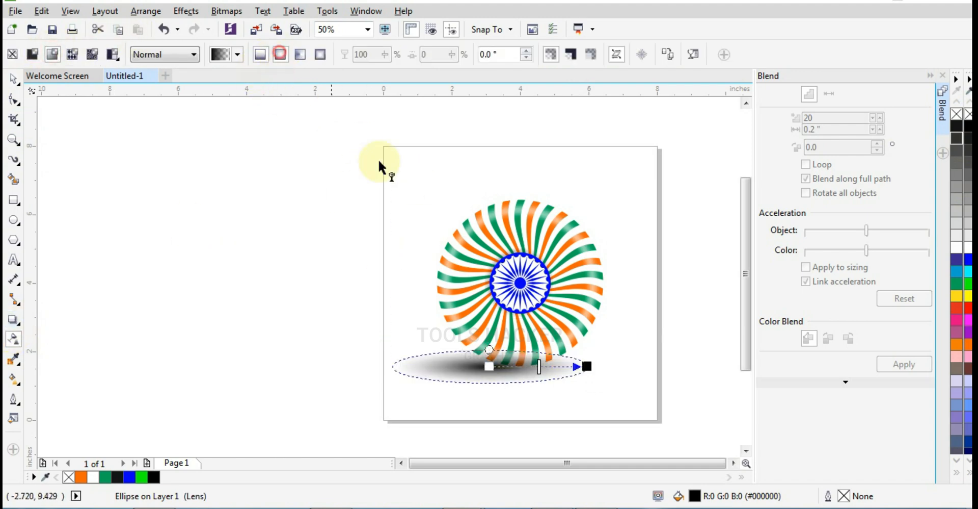
click(14, 79)
click(160, 146)
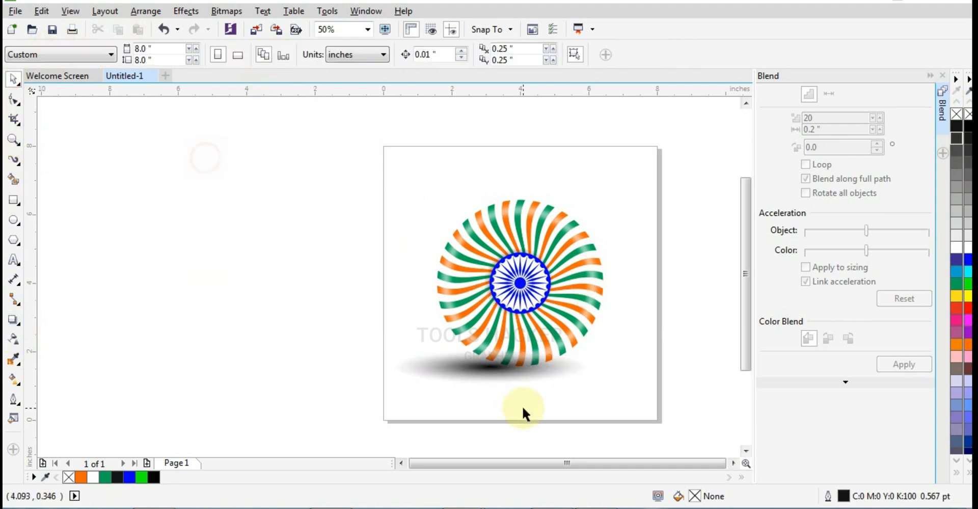
Centre the shadow ellipse under the swirl at about X 4.0, Y 1.575 inches and scale it to about 103.6% around its centre
drag(480, 376, 505, 367)
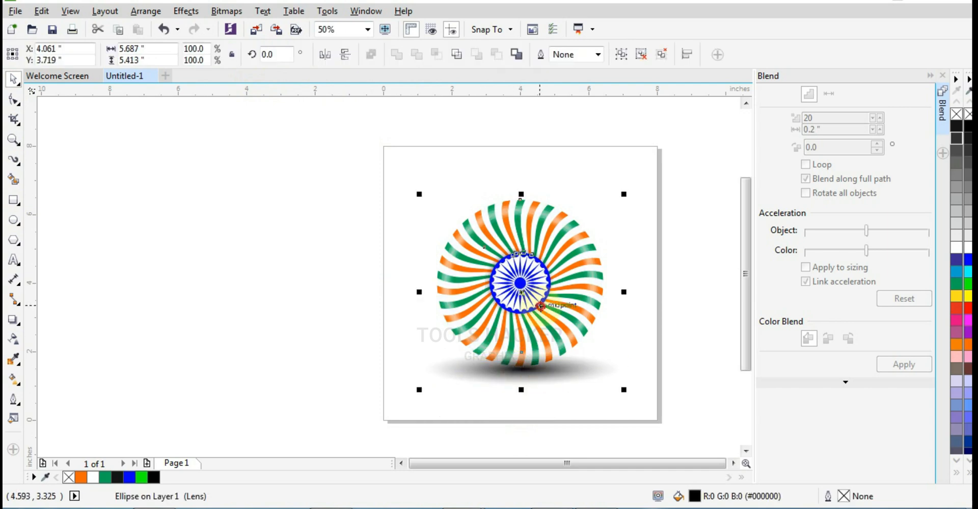
scroll(532, 374, up, 2)
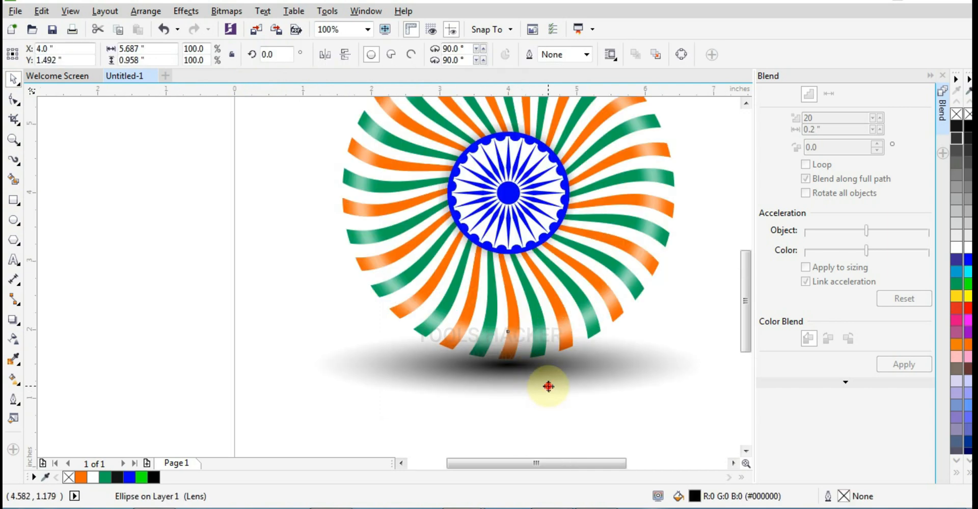
drag(548, 386, 546, 380)
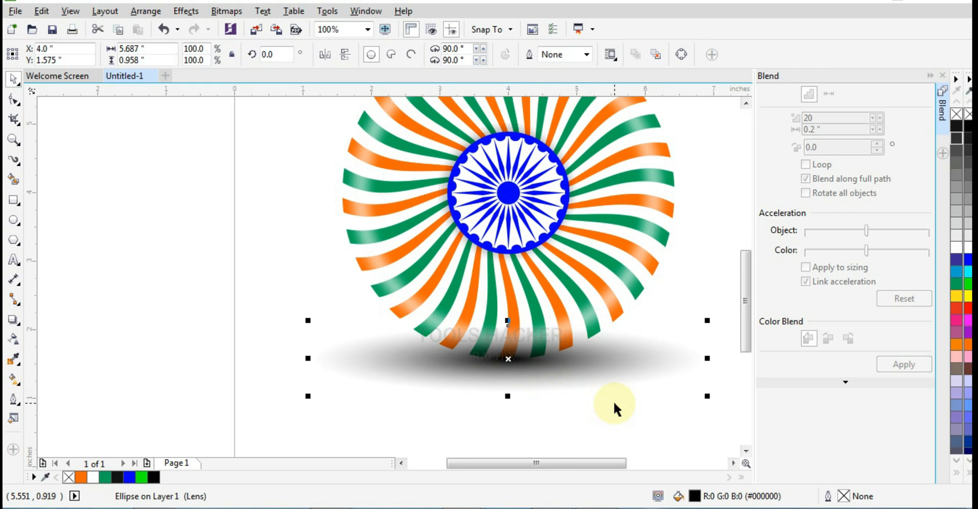
scroll(604, 415, down, 2)
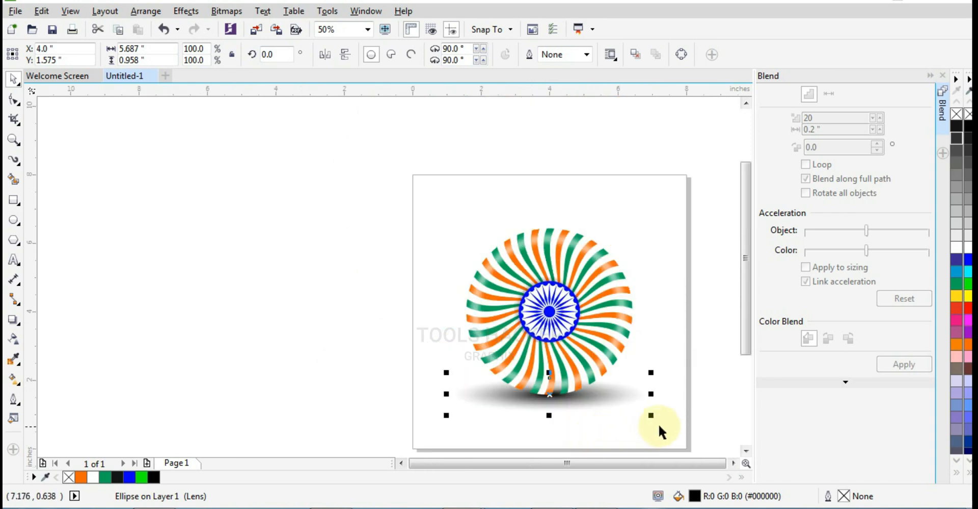
drag(654, 416, 657, 419)
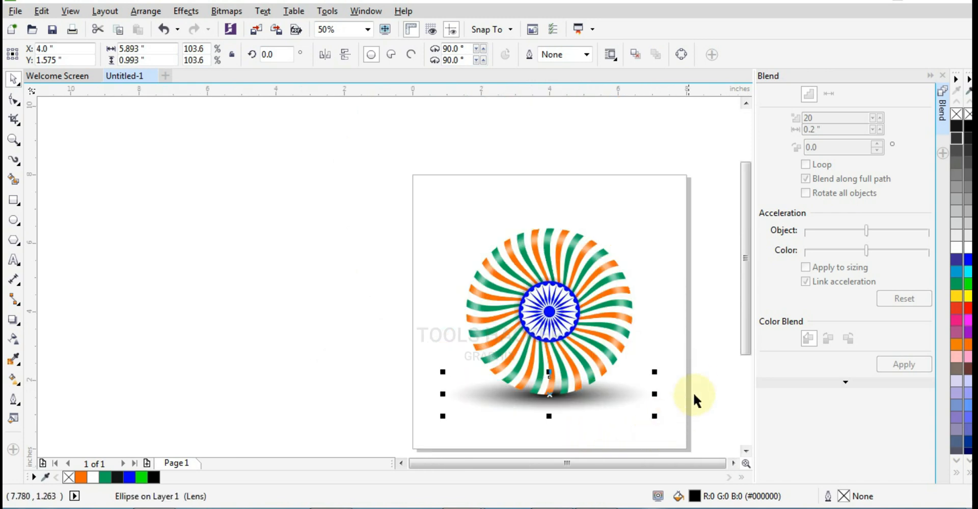
click(701, 381)
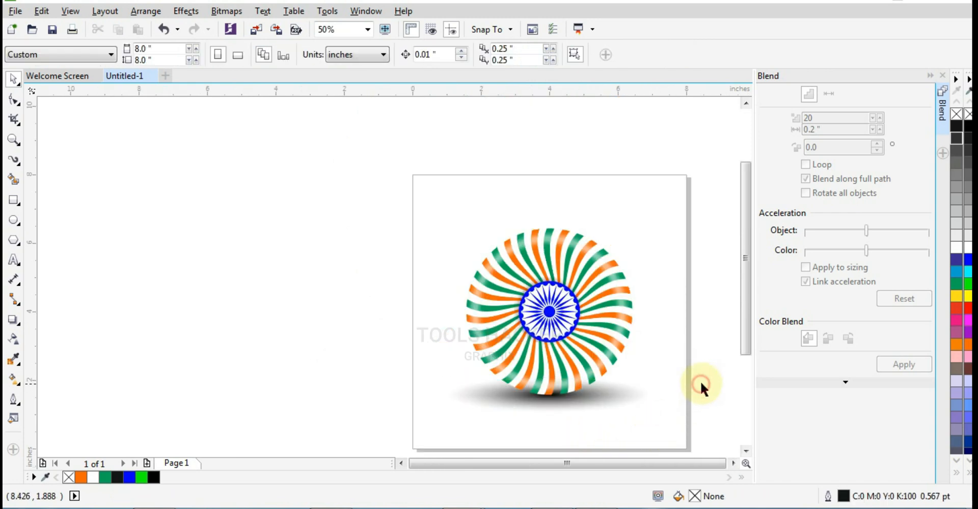
Draw a circle about 4.92 inches in diameter and centre it on the ribbon swirl
click(13, 220)
drag(327, 286, 417, 374)
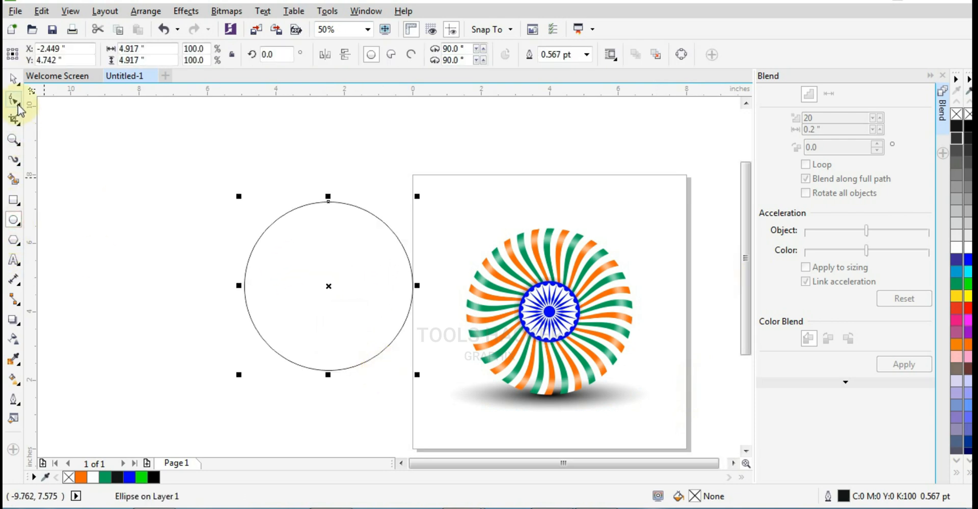
click(14, 79)
shift+click(498, 310)
key(c)
key(e)
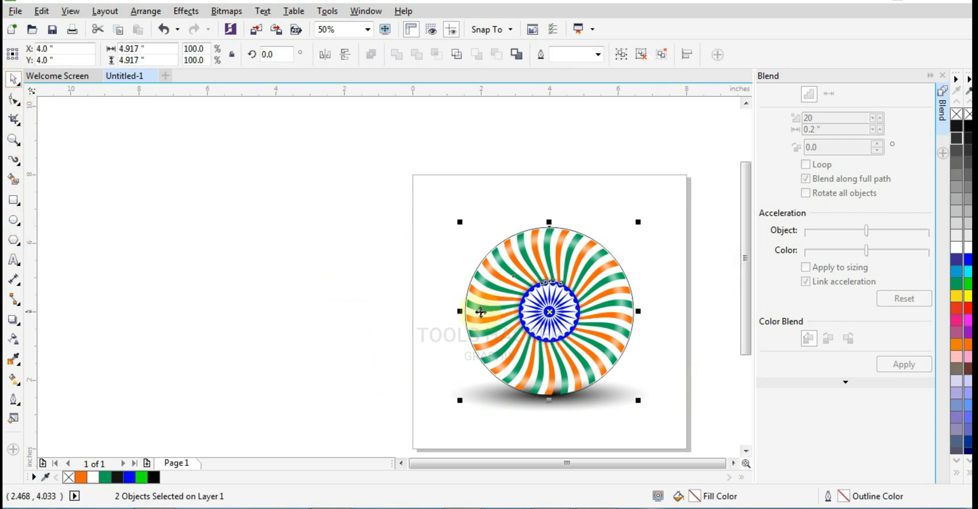
Enlarge the outlined circle to about 5.11 inches around its centre
click(647, 298)
click(632, 295)
scroll(622, 286, up, 2)
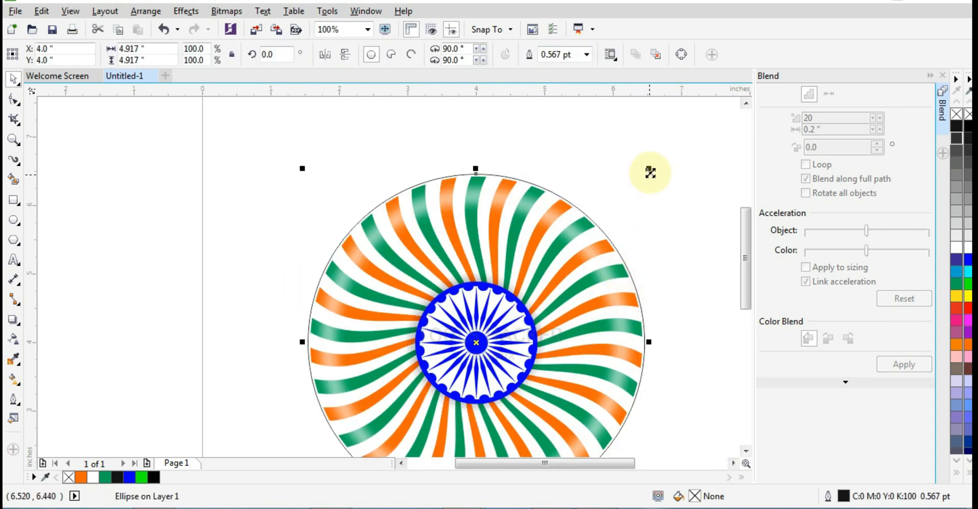
drag(650, 172, 656, 162)
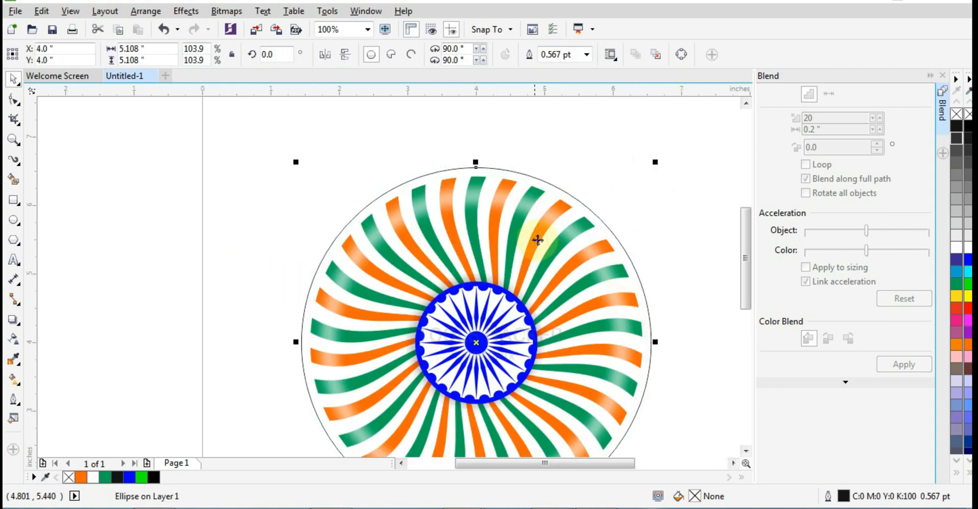
scroll(538, 240, down, 2)
click(600, 219)
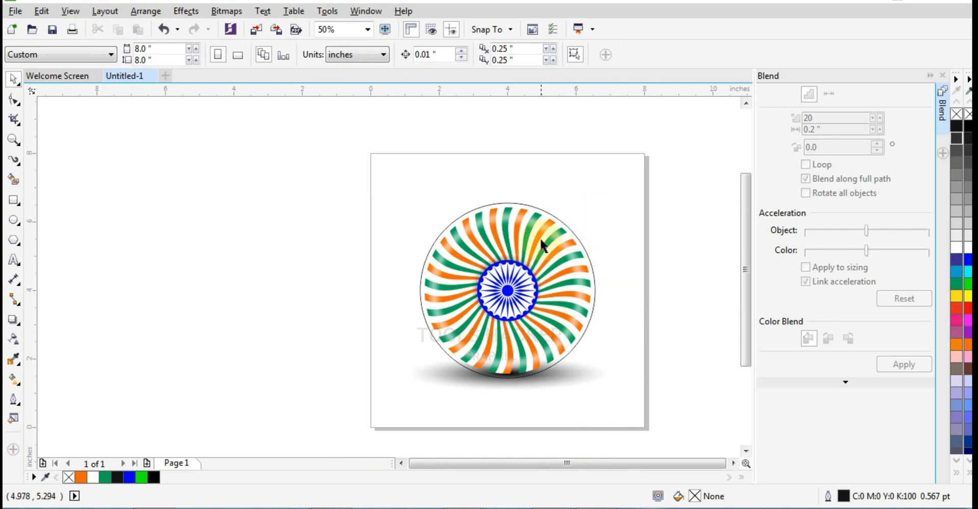
Add the text "HAPPY INDEPENDENCE DAY" above the swirl and set its font to LEMON MILK Bold
click(14, 259)
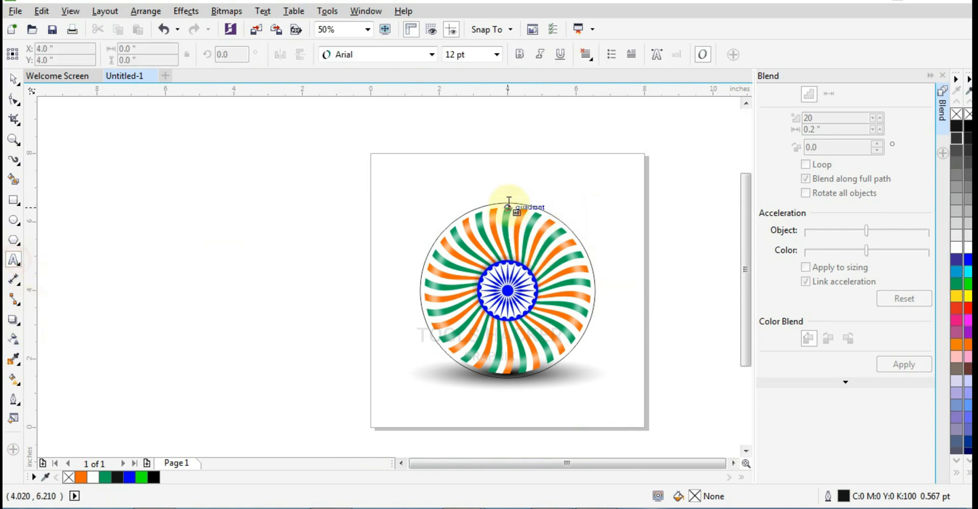
click(461, 178)
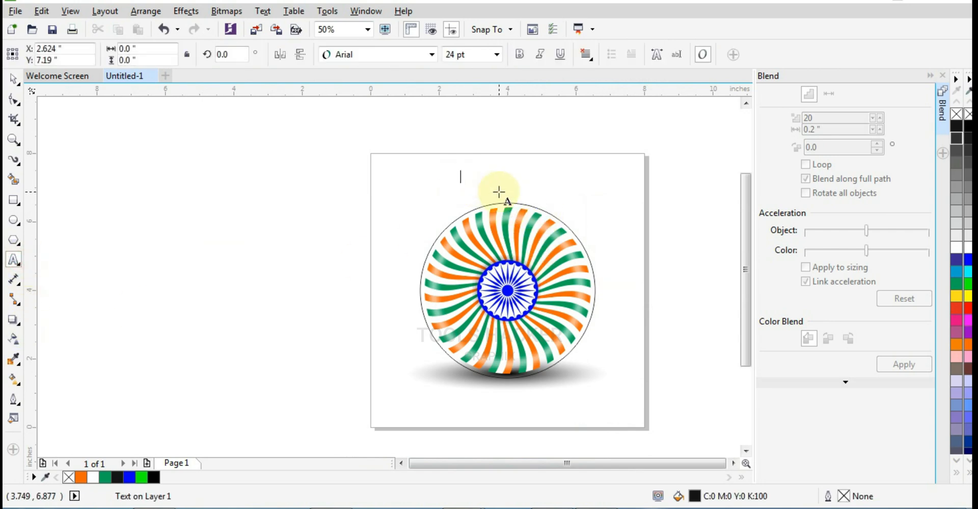
text(HAPPY INDEPENDENCE DAY)
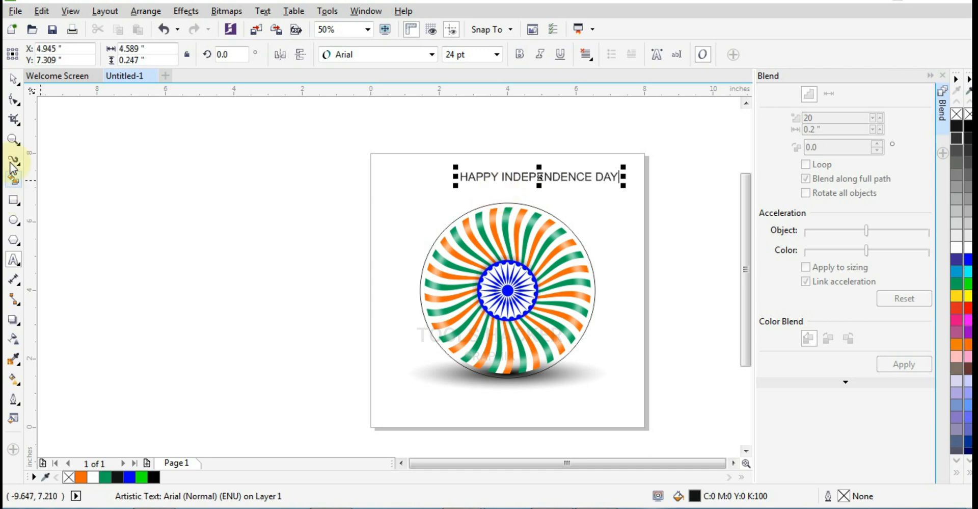
click(13, 79)
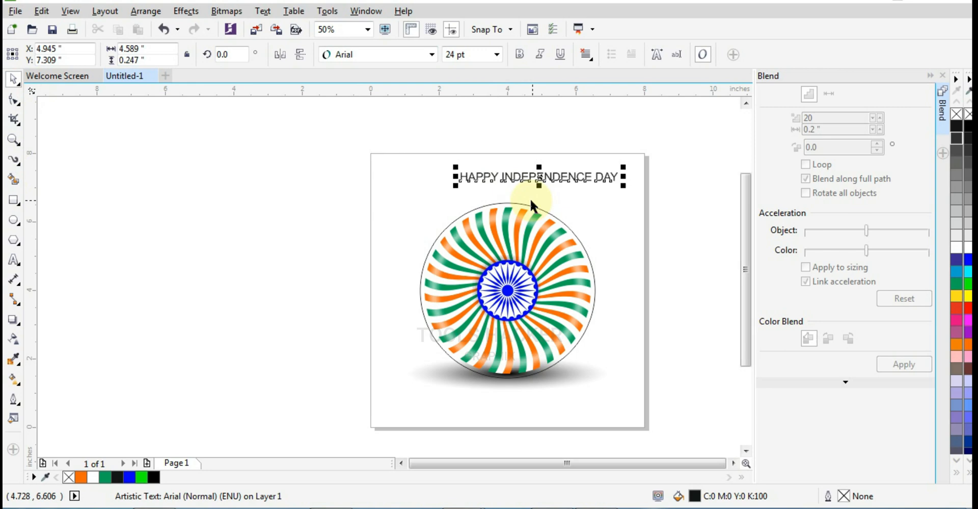
click(375, 55)
click(390, 87)
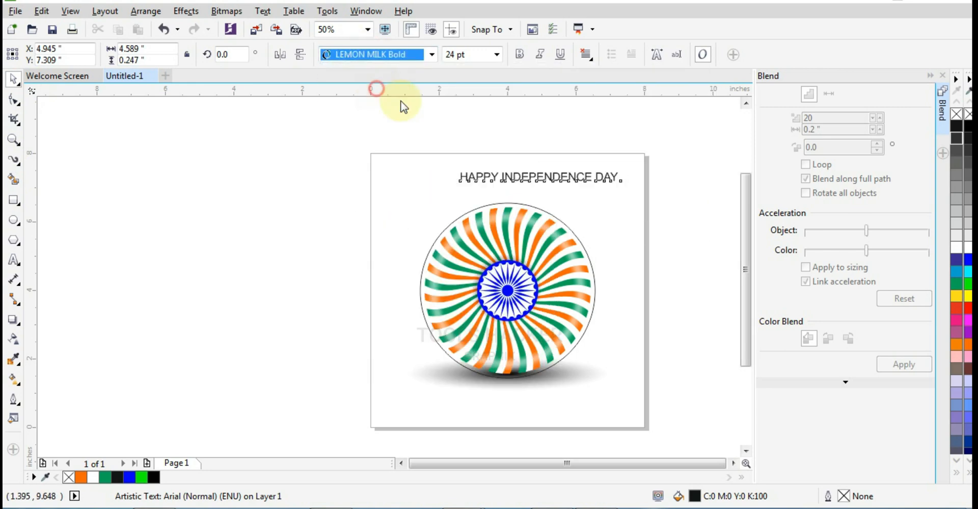
Fit the "HAPPY INDEPENDENCE DAY" text to the circle around the swirl
shift+click(530, 203)
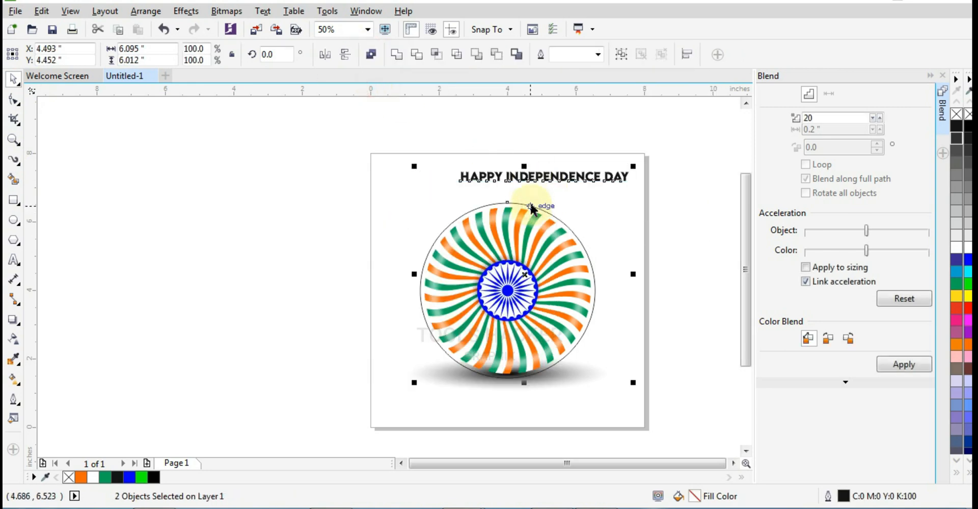
click(263, 11)
click(307, 234)
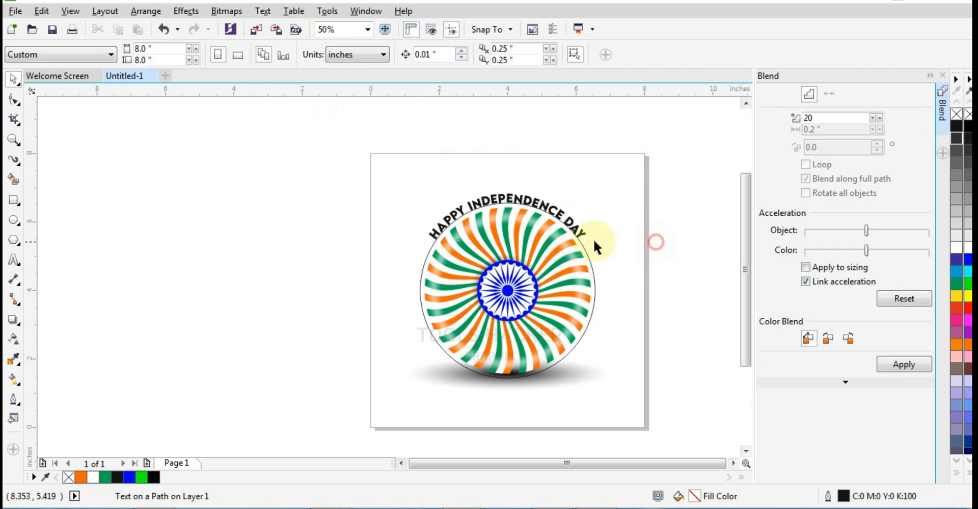
Enlarge the curved text to about 40 pt so it spans the upper half of the circle
click(580, 231)
drag(594, 243, 646, 343)
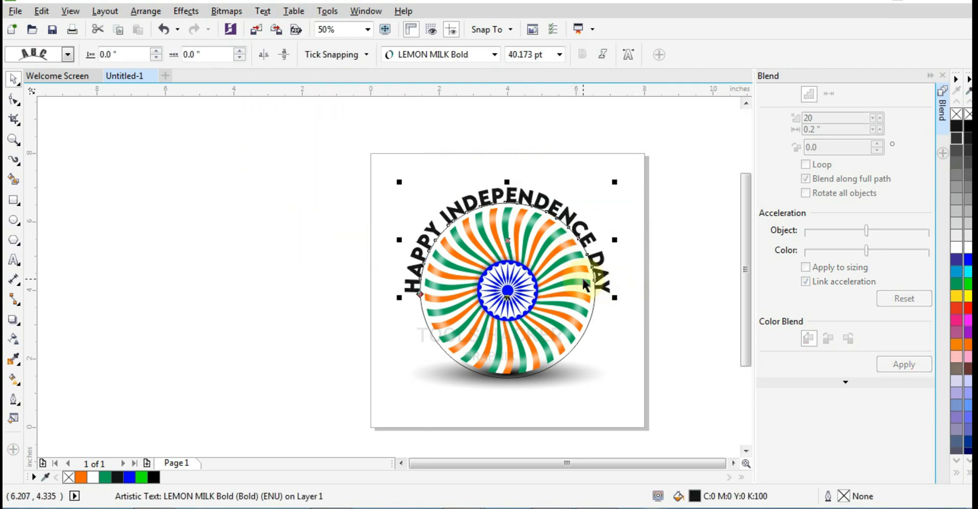
scroll(535, 285, up, 1)
scroll(468, 282, down, 1)
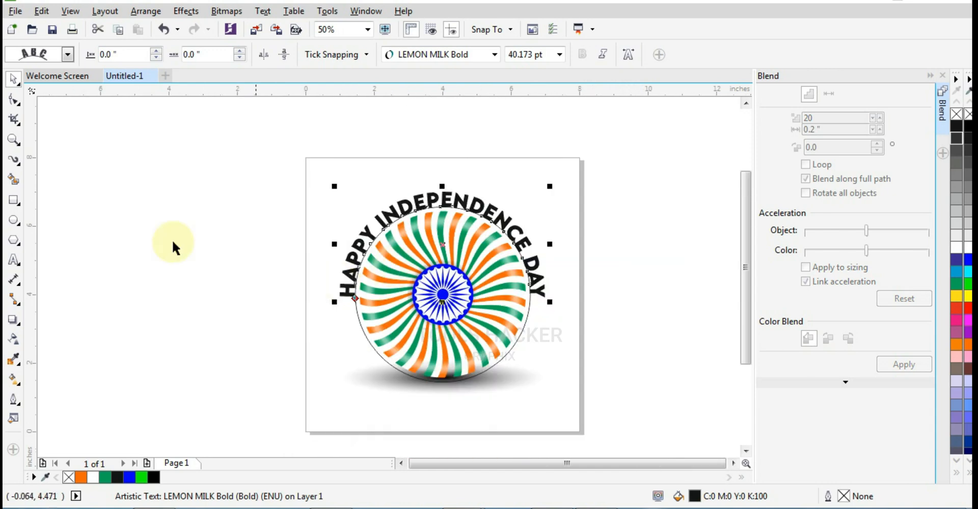
Colour the word HAPPY orange (#FF6600) and the letters NDEPENDENCE of the second word blue (#0000FF)
click(14, 260)
drag(368, 226, 328, 306)
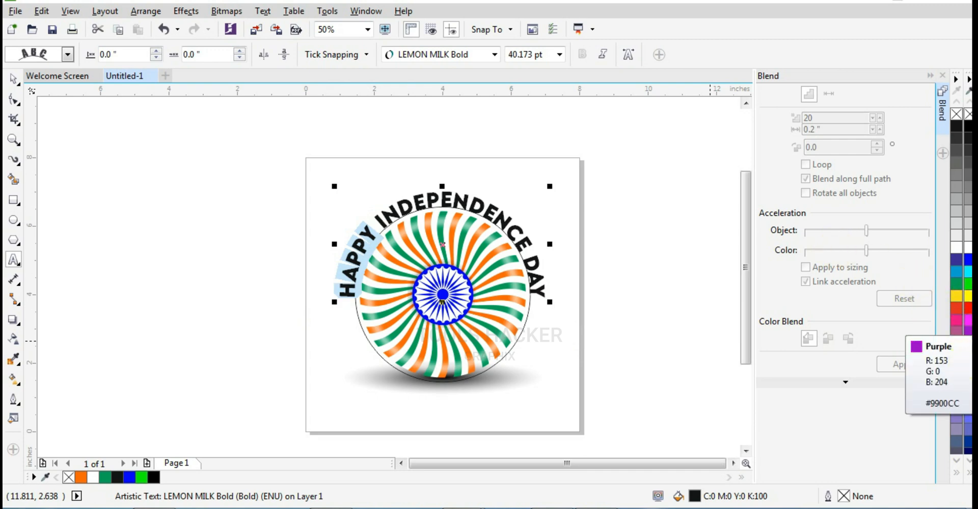
click(967, 346)
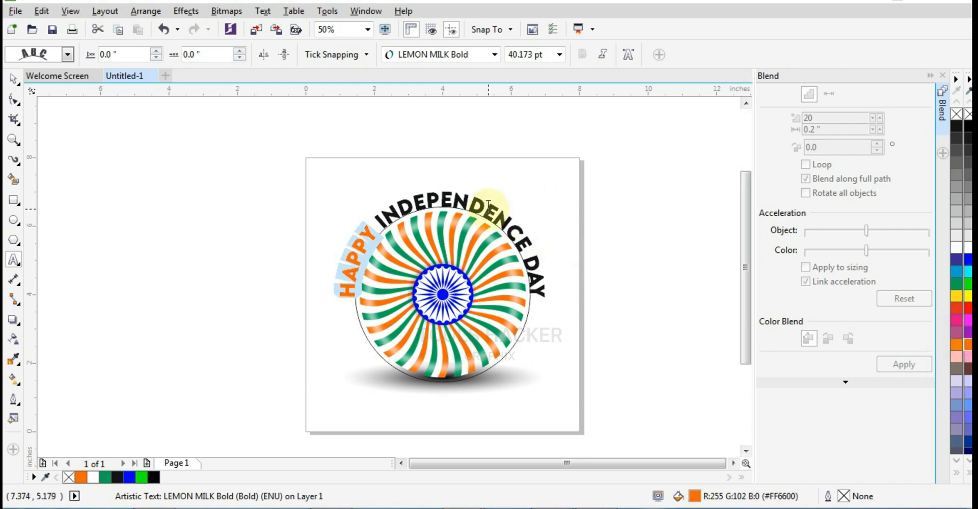
drag(363, 206, 513, 249)
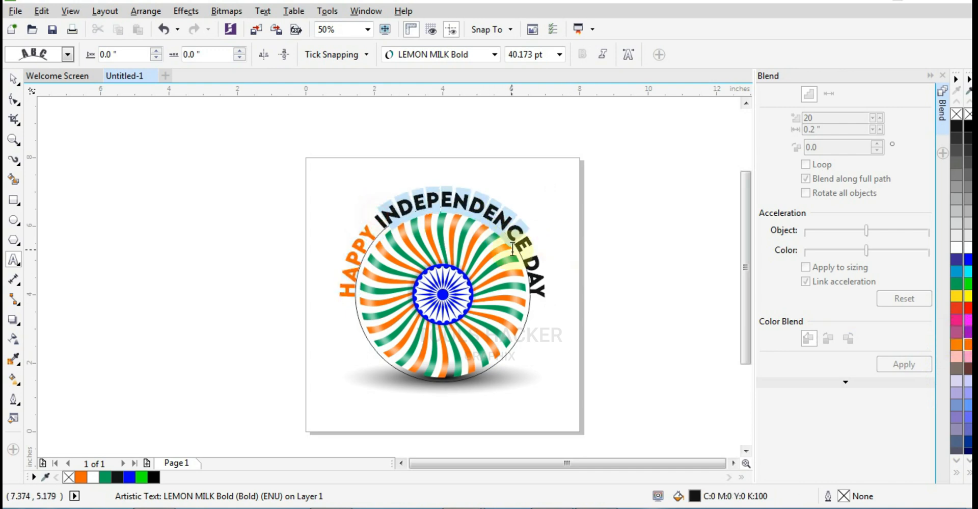
click(969, 259)
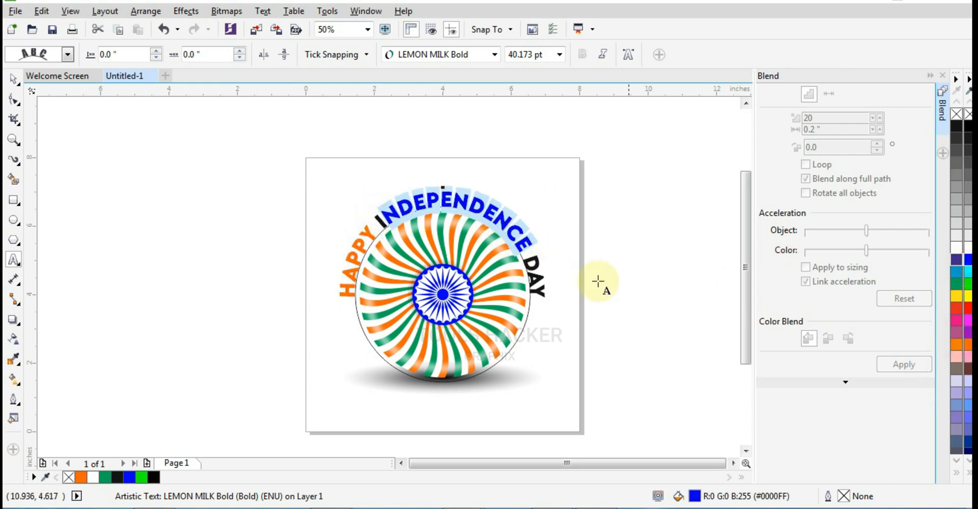
Colour the word DAY green in the curved text
drag(527, 249, 566, 316)
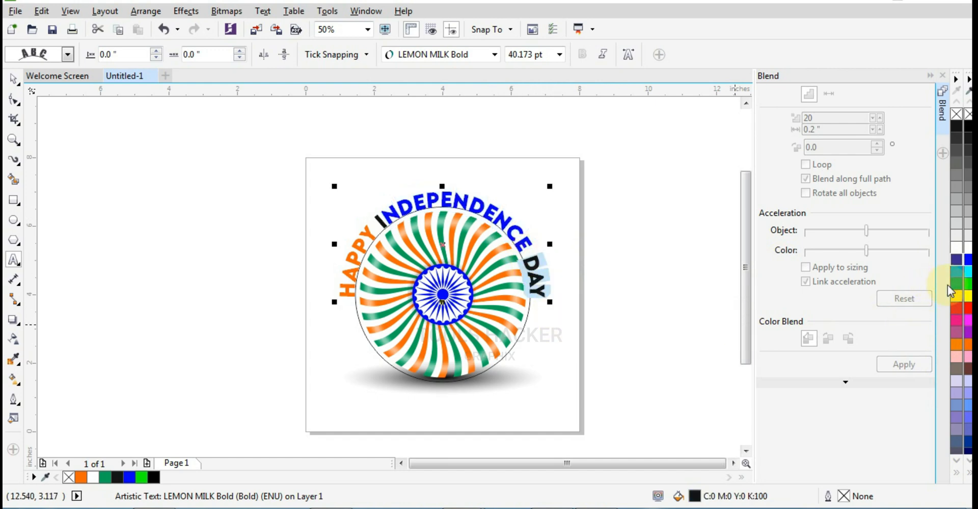
click(957, 284)
click(13, 77)
click(61, 116)
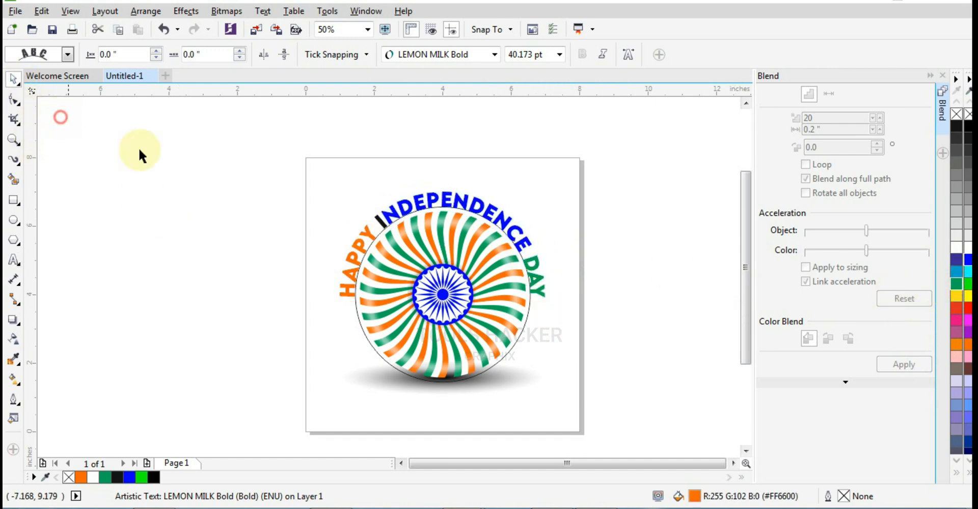
Remove the outline from the circle that the text follows
click(511, 349)
click(512, 349)
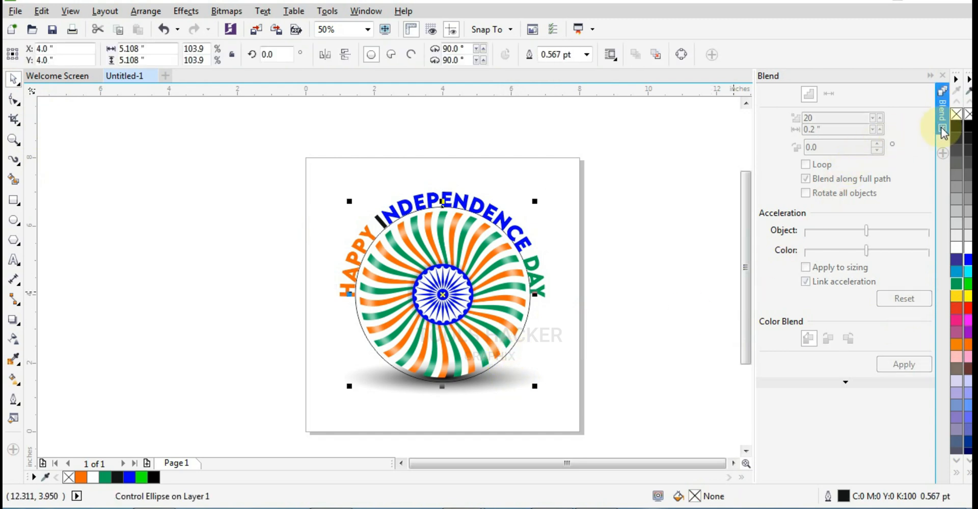
right_click(957, 114)
click(643, 273)
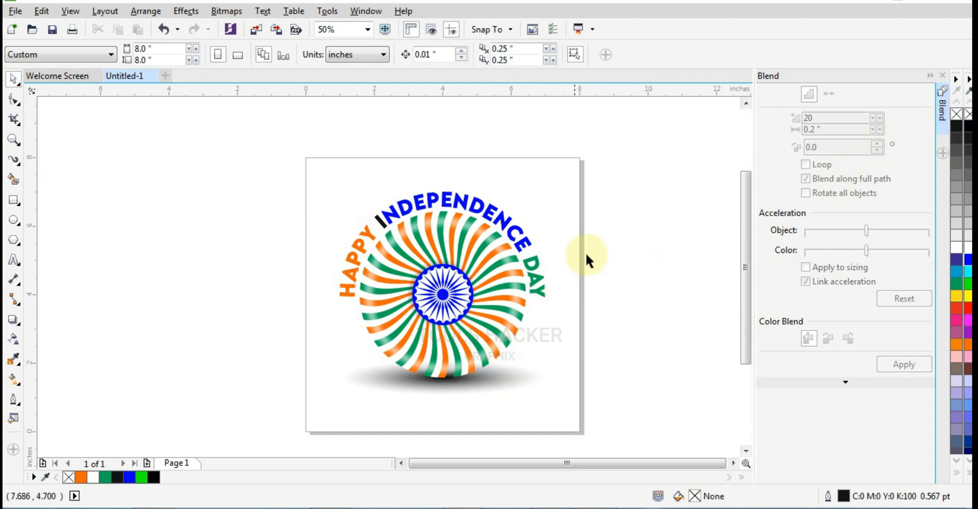
Group all four objects of the design and centre the group on the page
drag(618, 139, 248, 422)
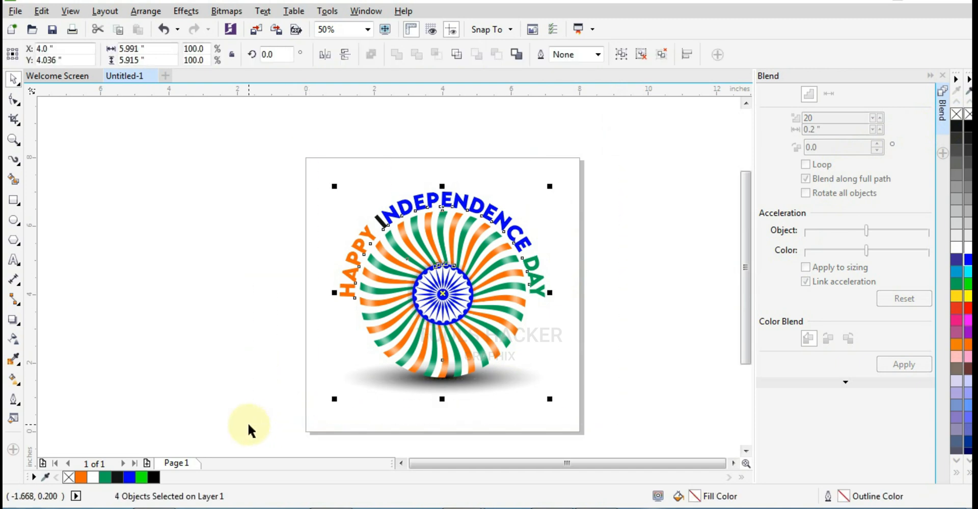
key(ctrl+g)
key(p)
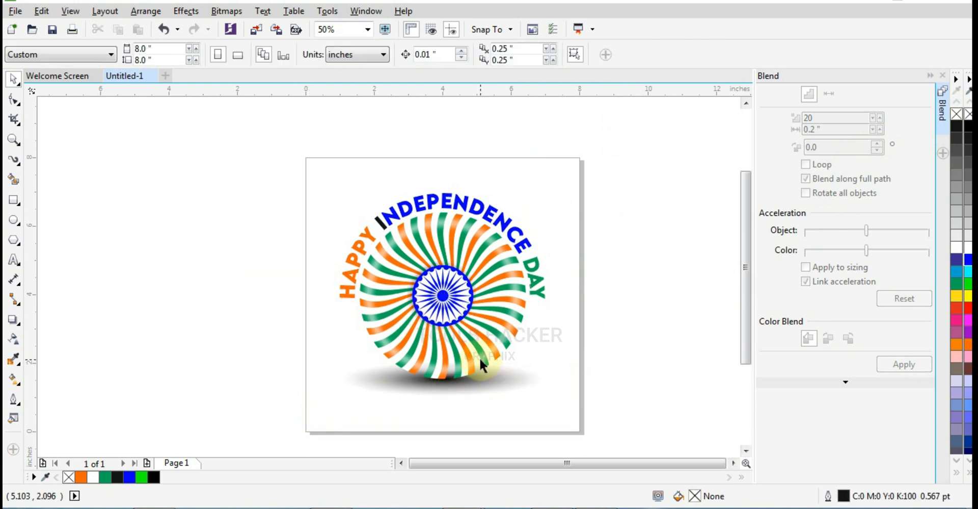
Close the Blend docker and check the whole design in a full-screen preview
click(14, 139)
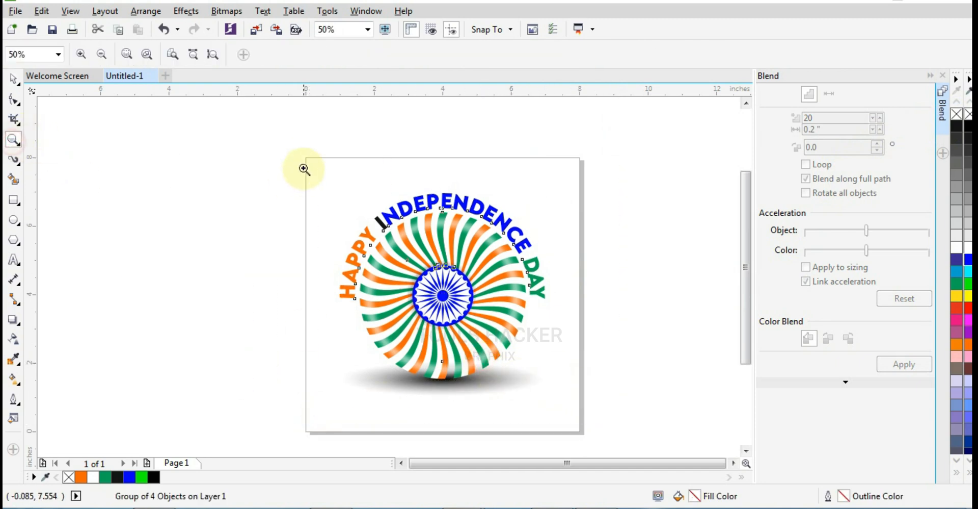
mouse_move(284, 148)
mouse_down()
mouse_move(494, 324)
mouse_move(590, 439)
mouse_up()
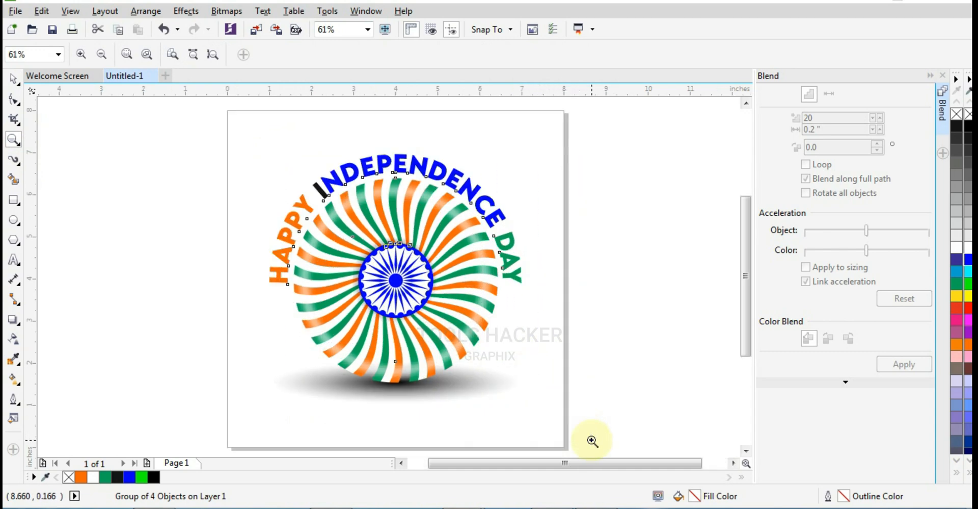
click(942, 75)
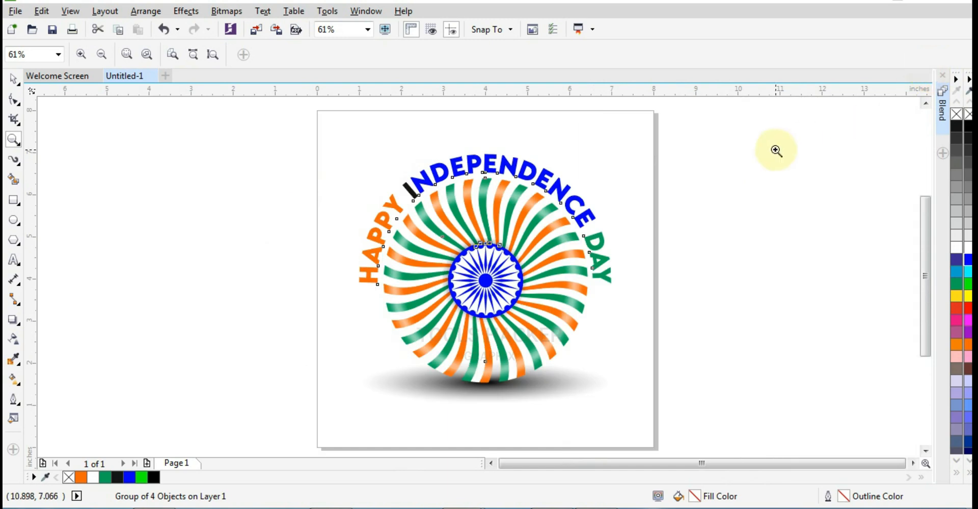
key(F9)
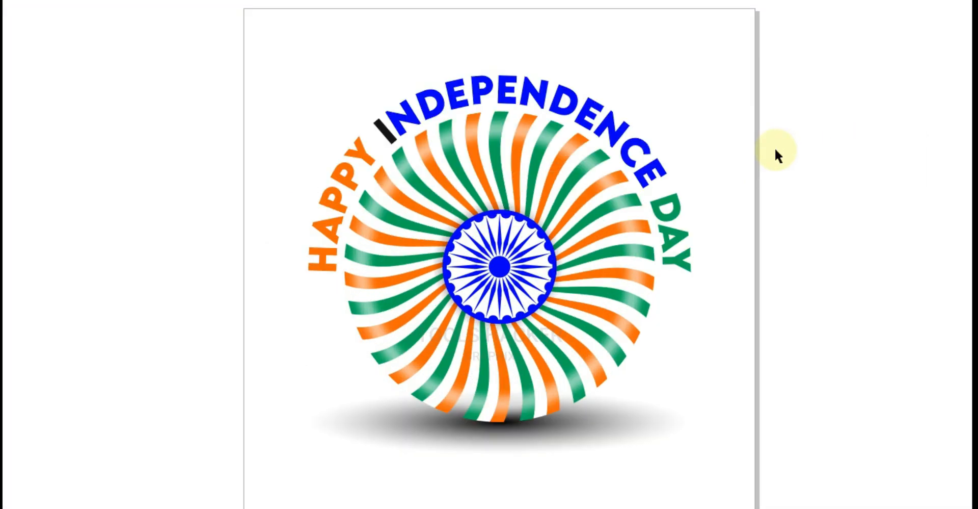
key(F9)
Colour the remaining black letter I of INDEPENDENCE in the curved text blue (#0000FF)
click(13, 255)
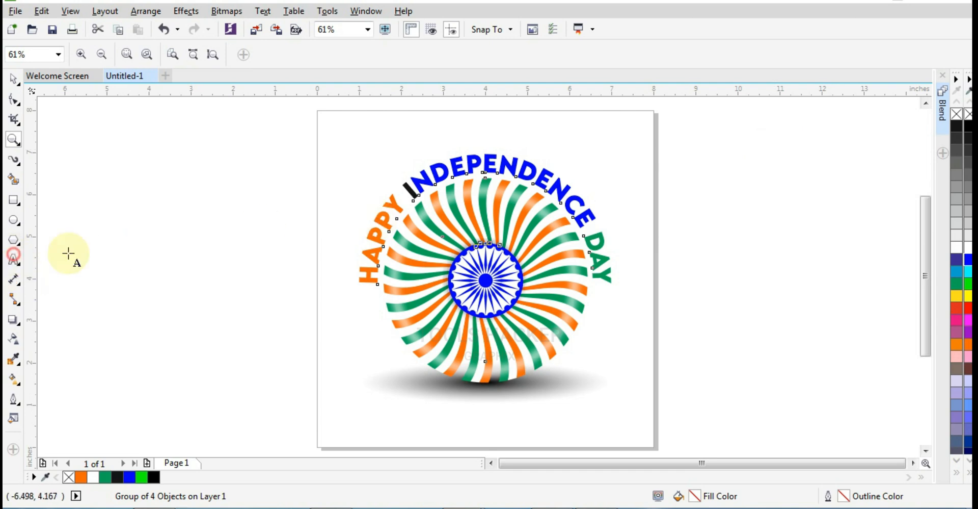
click(403, 191)
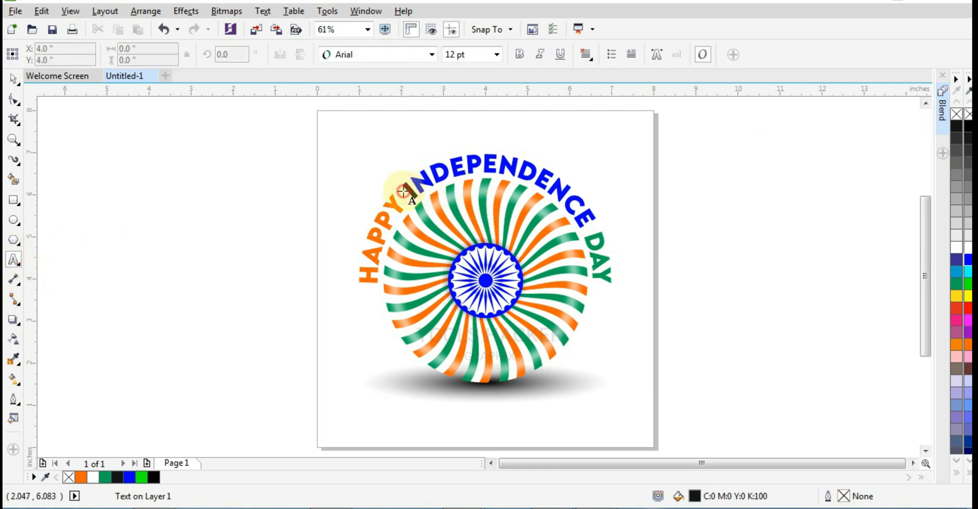
drag(417, 181, 409, 191)
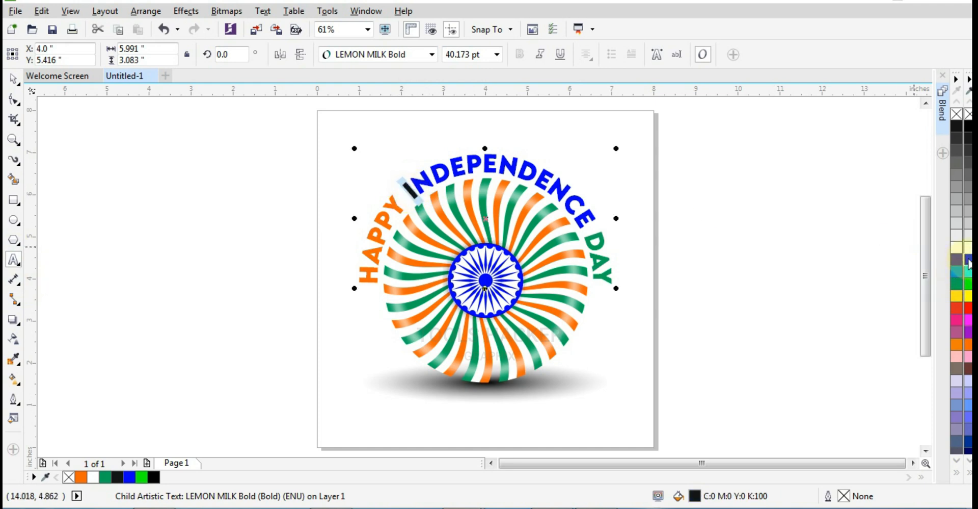
click(958, 260)
click(13, 80)
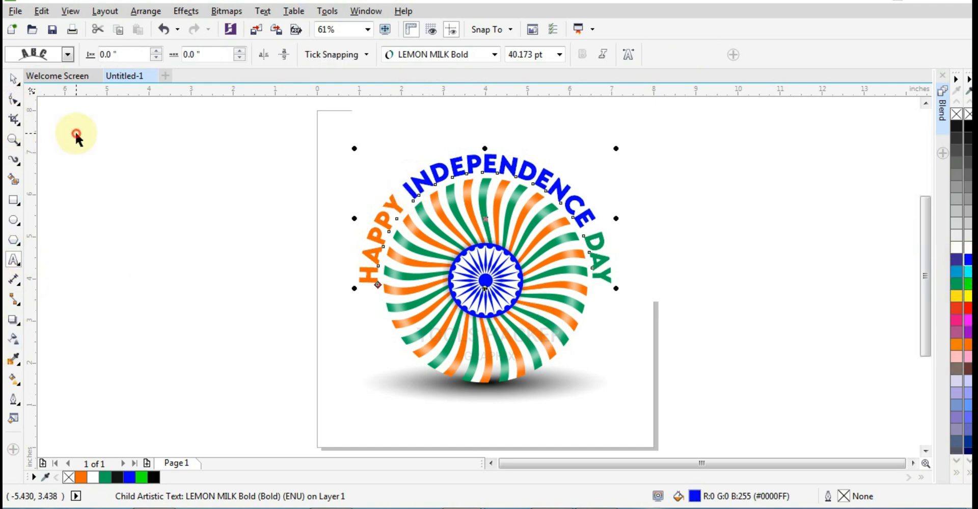
click(755, 281)
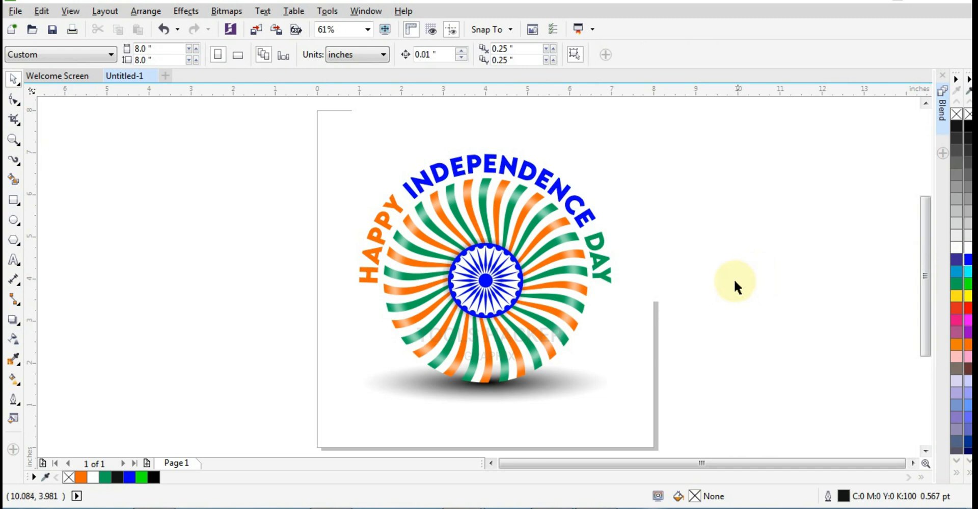
scroll(681, 296, down, 2)
scroll(681, 296, up, 2)
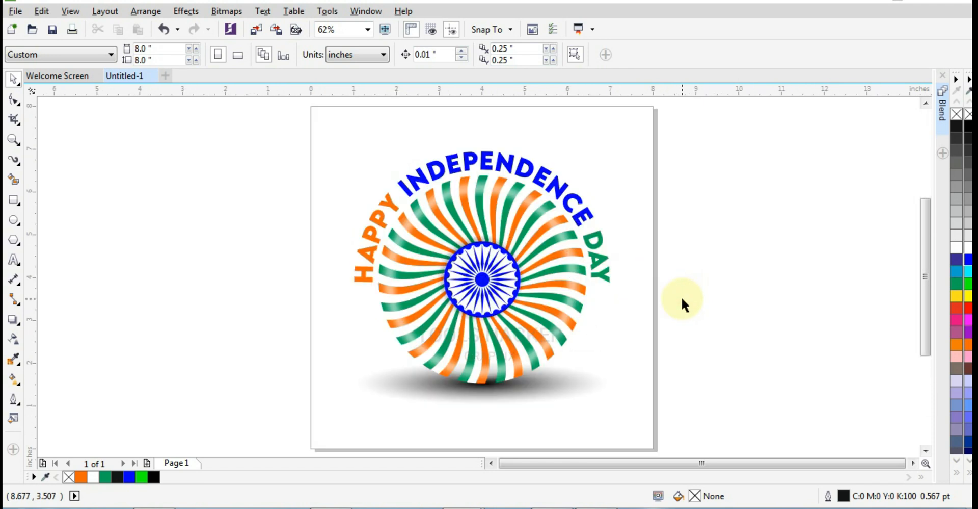